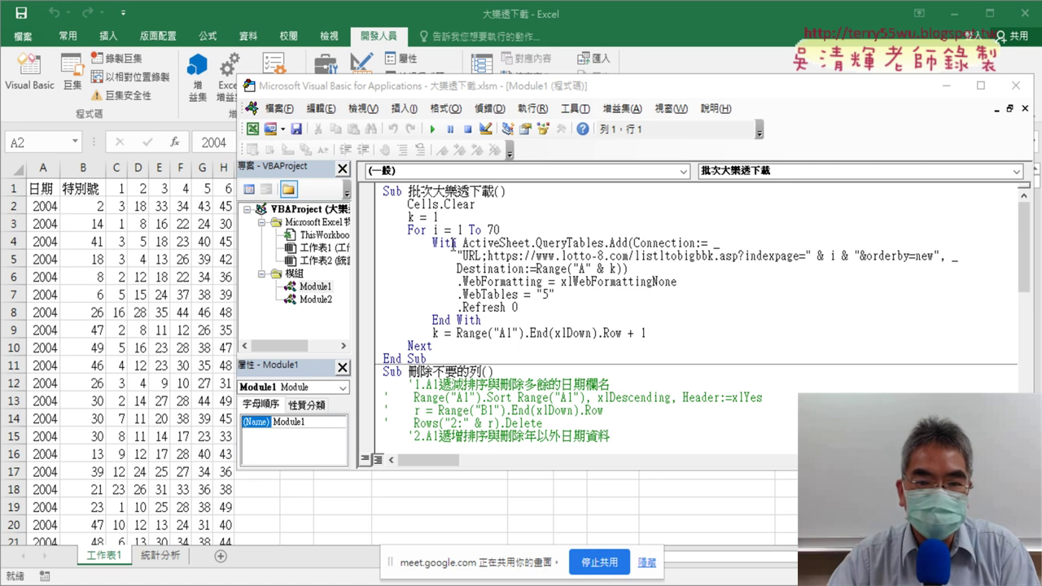
- Highlight the QueryTables With block, then underline QueryTables.Add in red on the URL line
drag(432, 242, 511, 256)
click(485, 269)
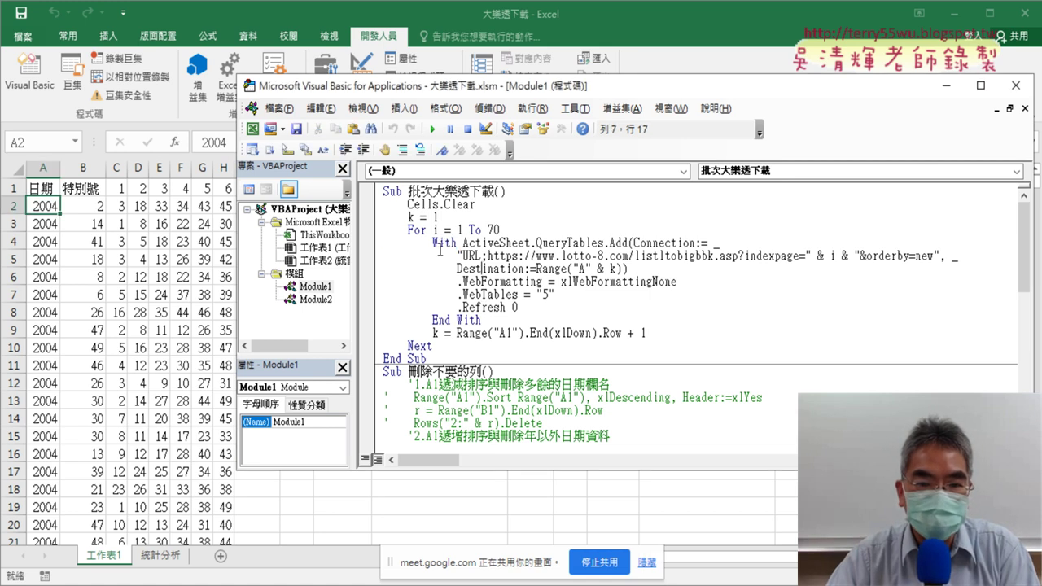
drag(432, 242, 567, 312)
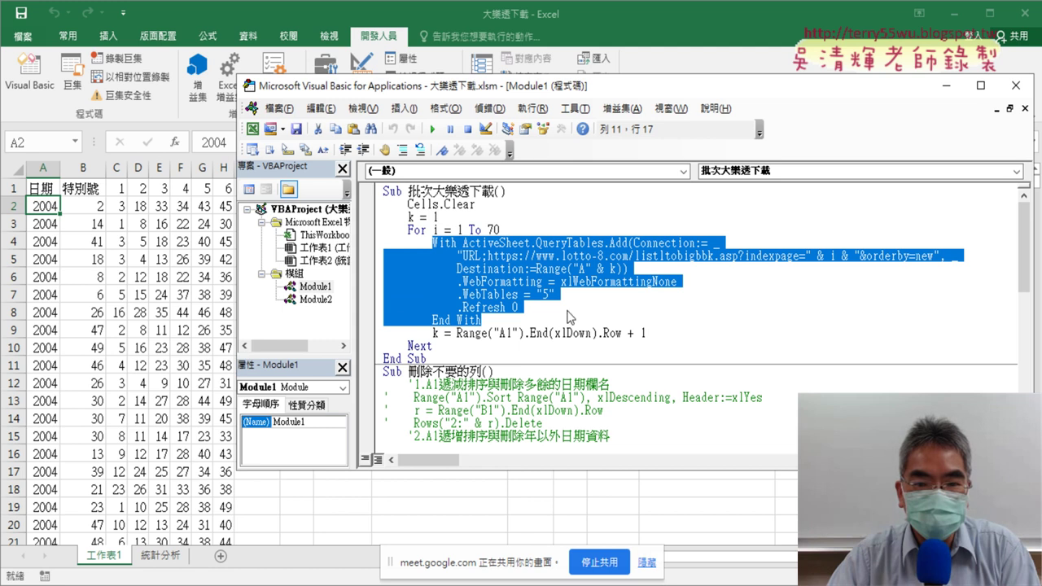
click(502, 257)
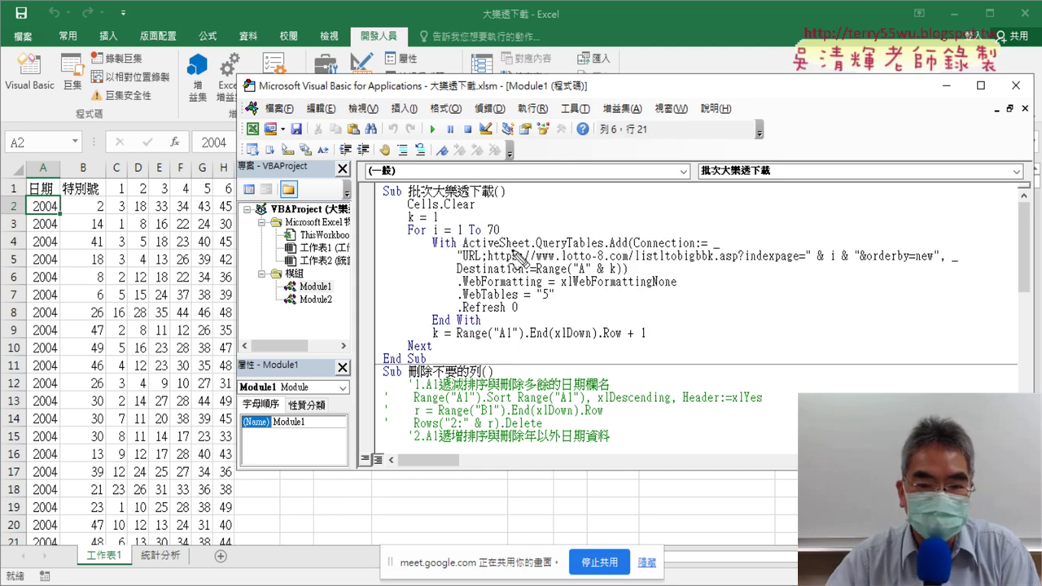
drag(536, 252, 604, 252)
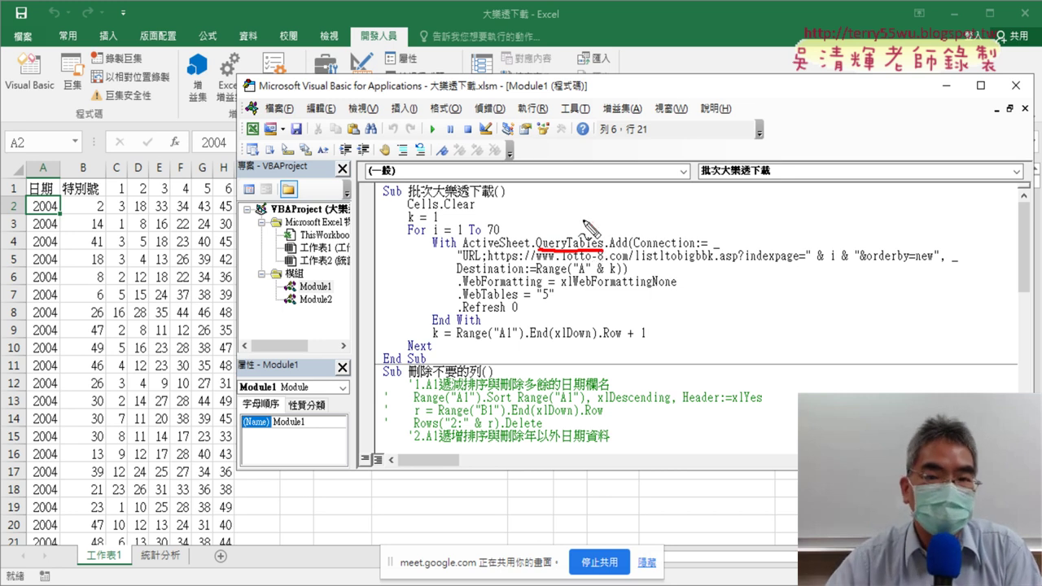
- Write a red '<table' note and '=' mark above the code, then erase all annotations
mouse_move(625, 178)
mouse_down()
mouse_move(618, 198)
mouse_move(643, 200)
mouse_move(651, 184)
mouse_move(667, 203)
mouse_up()
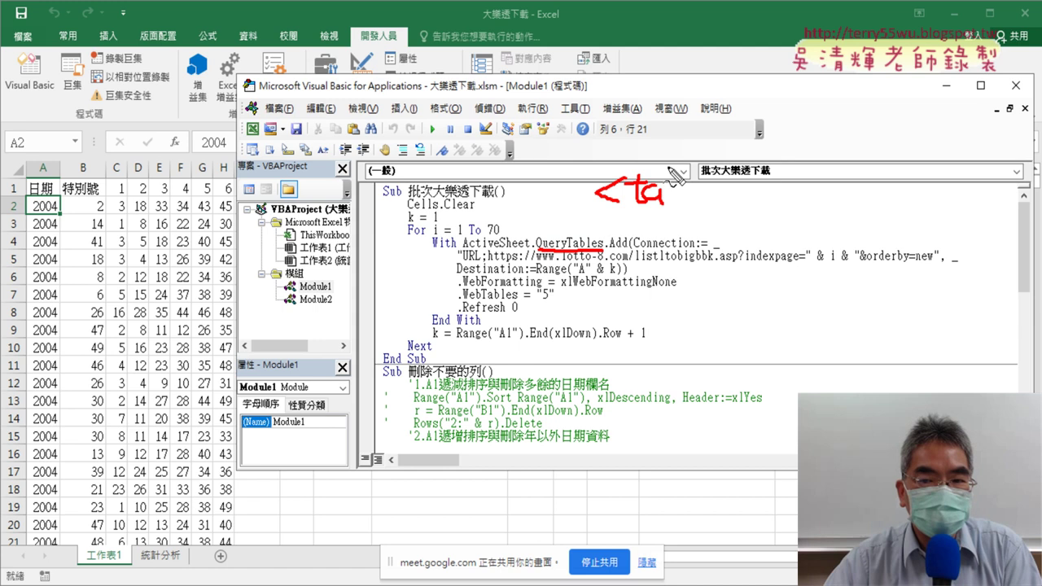
mouse_move(674, 163)
mouse_down()
mouse_move(674, 205)
mouse_move(691, 193)
mouse_move(693, 203)
mouse_up()
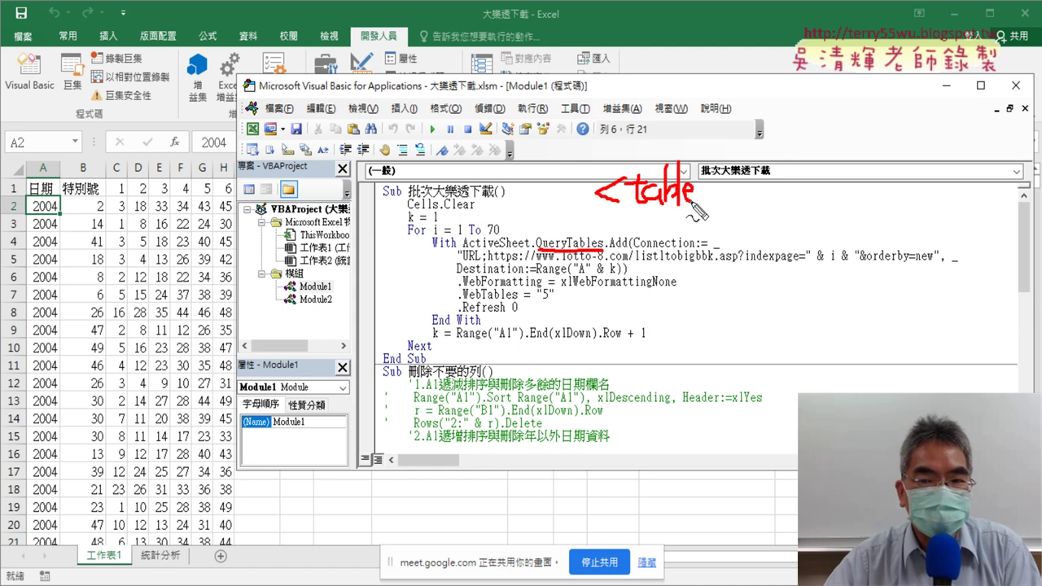
drag(620, 208, 693, 207)
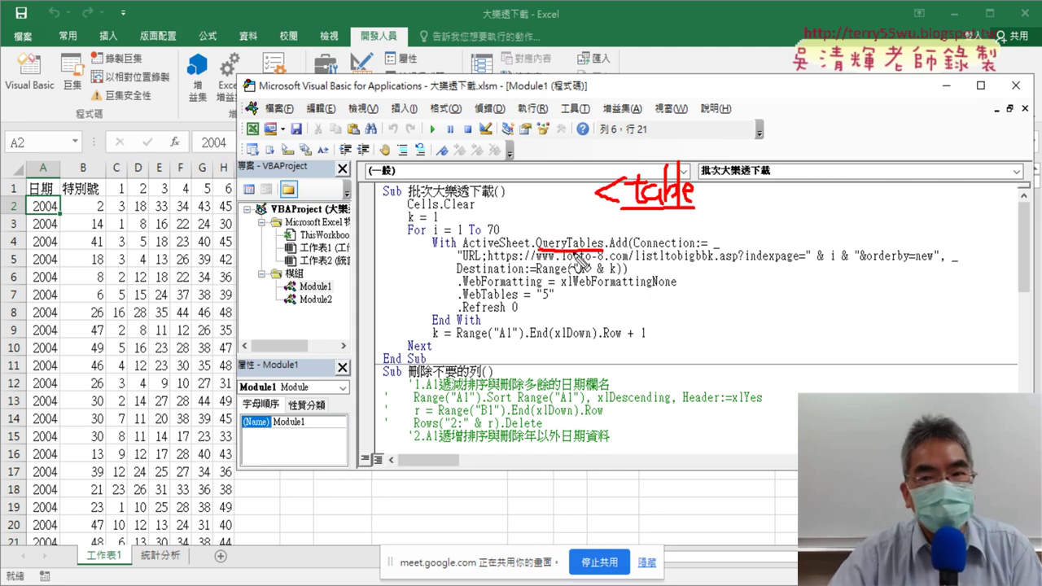
mouse_move(602, 211)
mouse_down()
mouse_move(622, 217)
mouse_move(611, 242)
mouse_up()
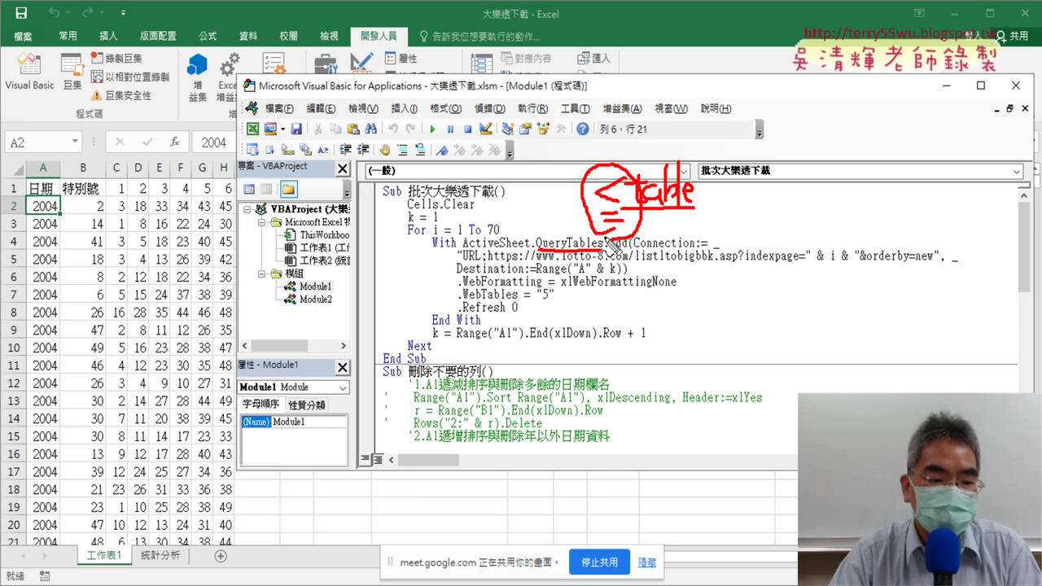
key(Escape)
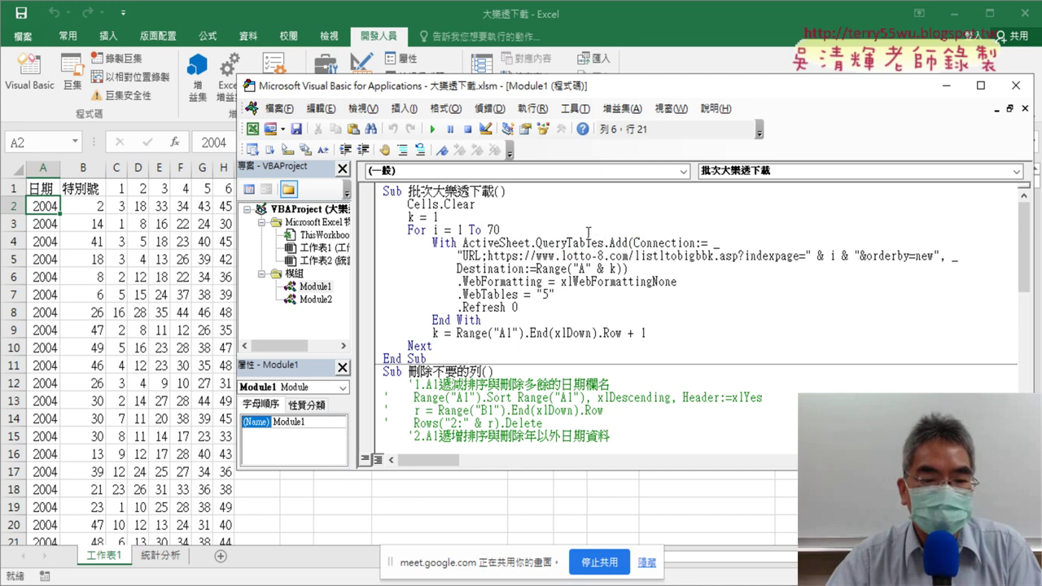
key(ctrl+2)
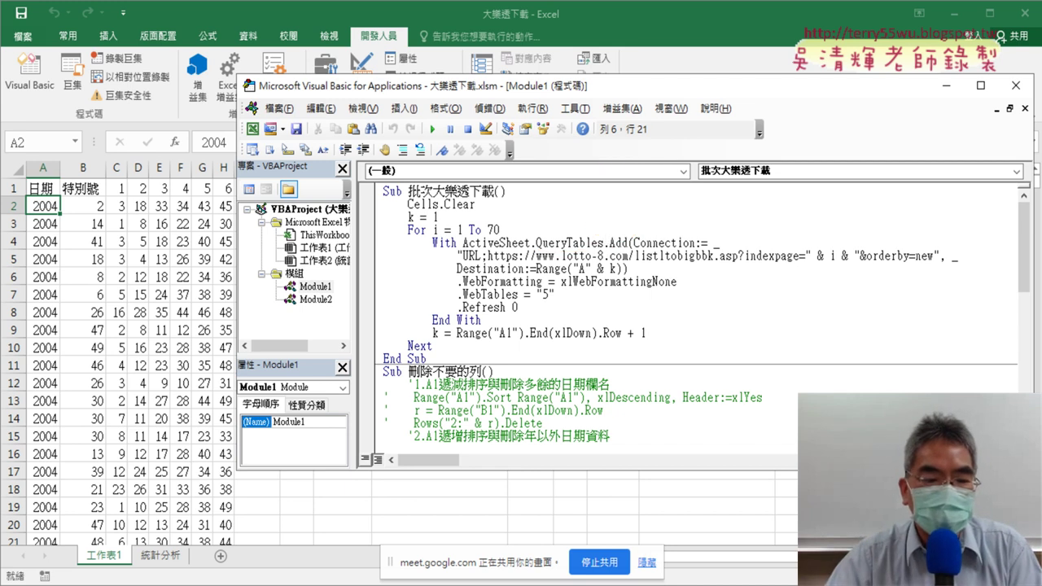
- Open the MDN HTML basics link from the 02_用QueryTables notes document in Chrome
click(211, 538)
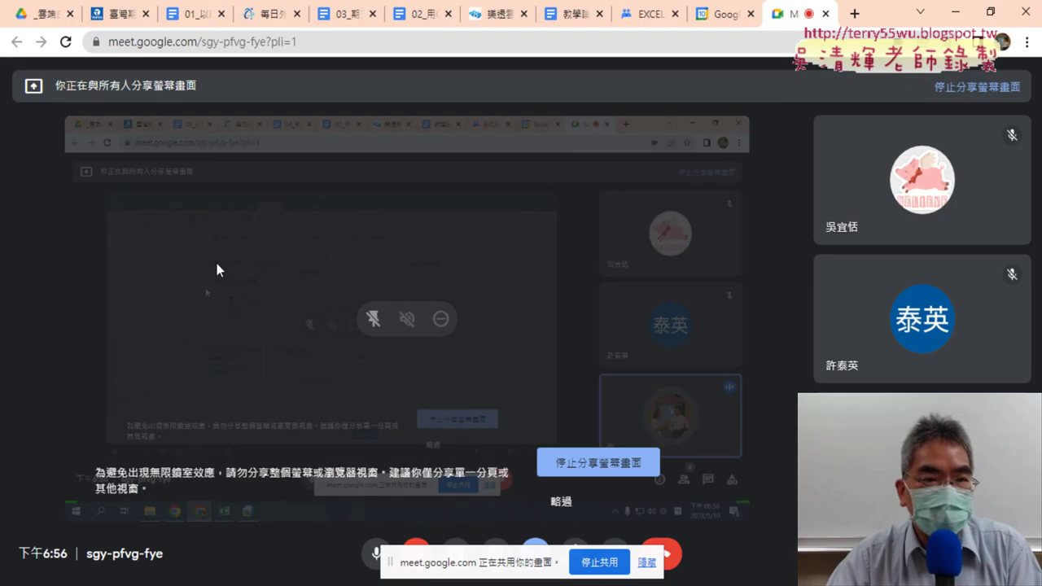
click(419, 14)
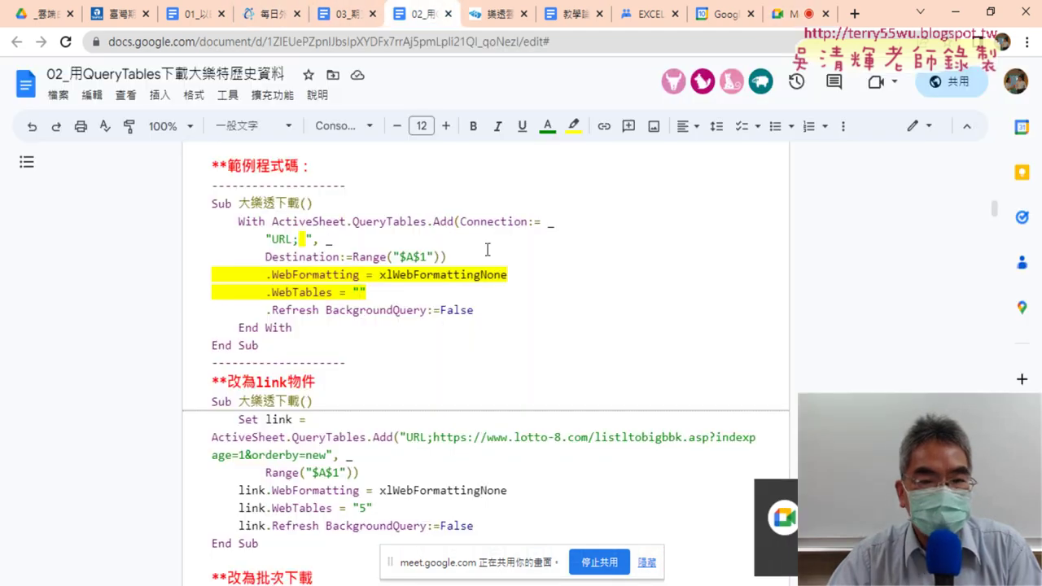
drag(993, 214, 993, 148)
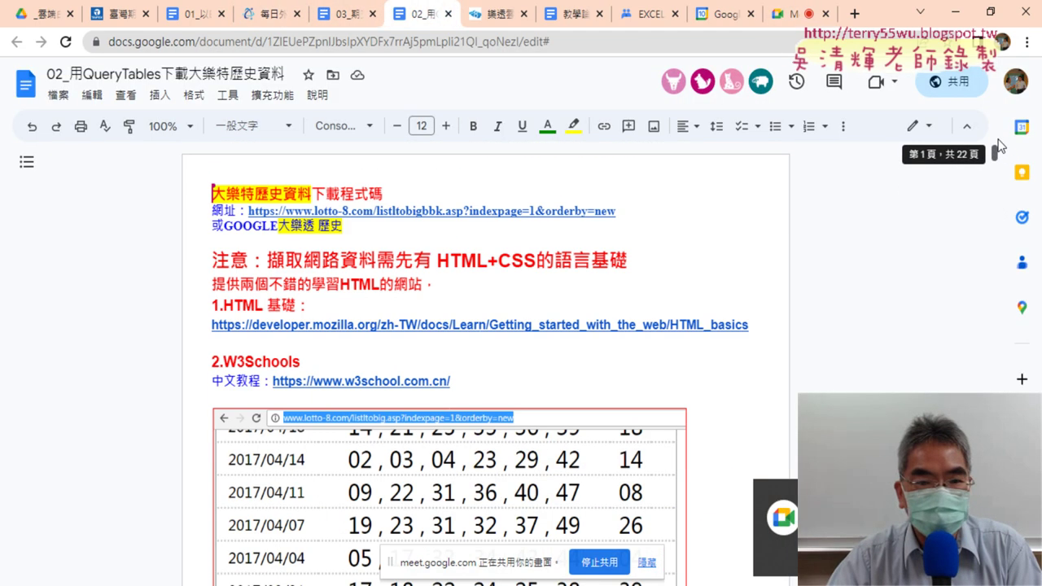
click(432, 330)
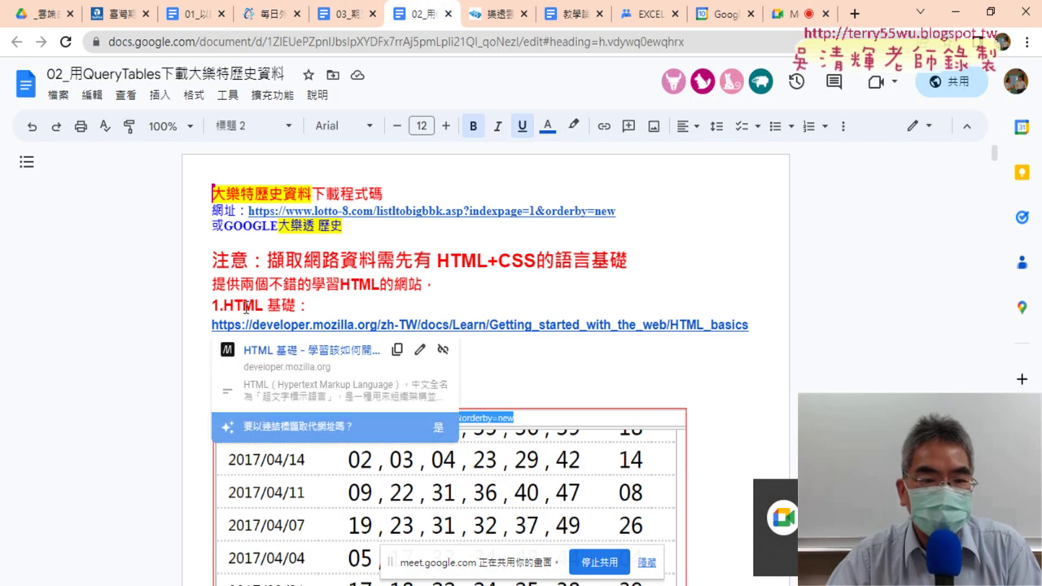
click(287, 350)
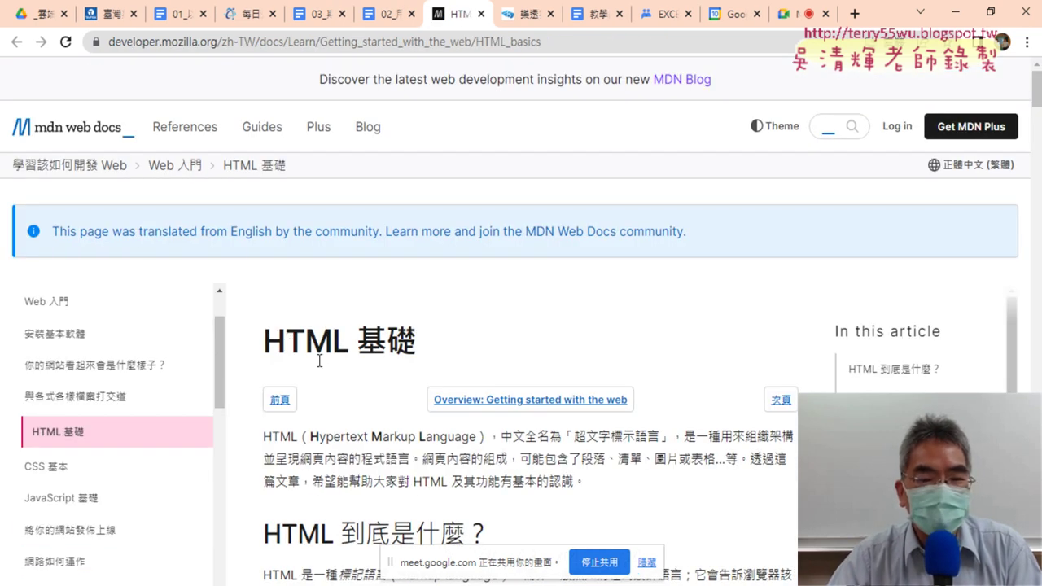
- Scroll the MDN HTML basics article through elements, attributes and nesting to the 空元素 section
scroll(317, 362, down, 2)
scroll(321, 369, down, 2)
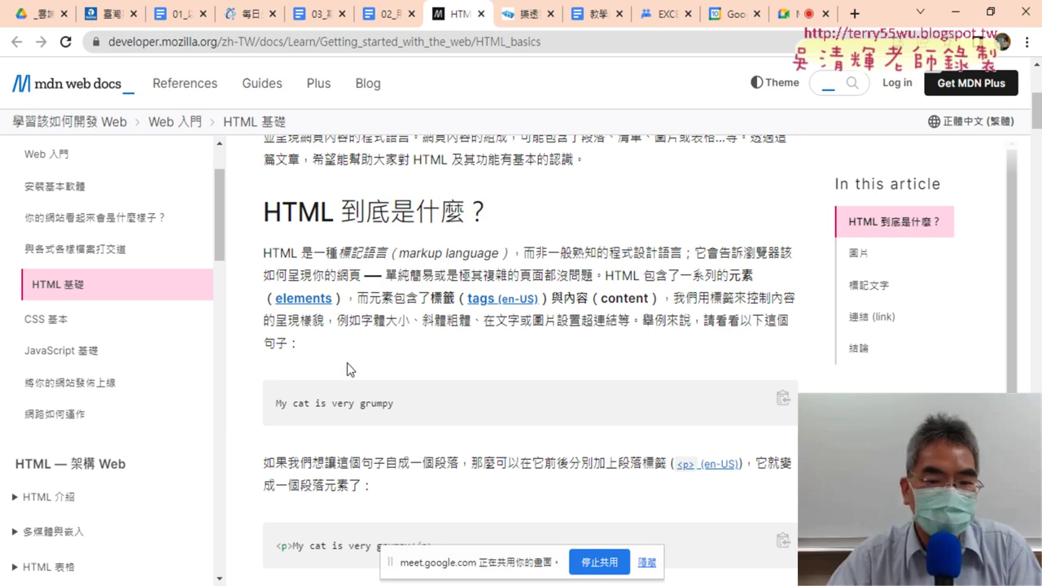
scroll(346, 369, down, 1)
scroll(347, 368, down, 2)
scroll(347, 368, down, 1)
scroll(347, 369, down, 1)
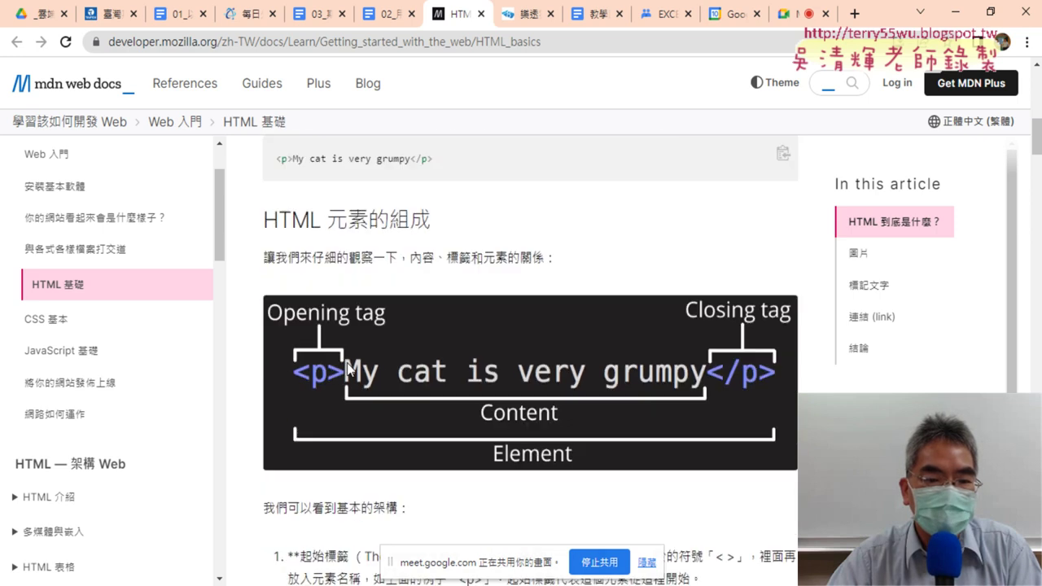
scroll(346, 369, down, 1)
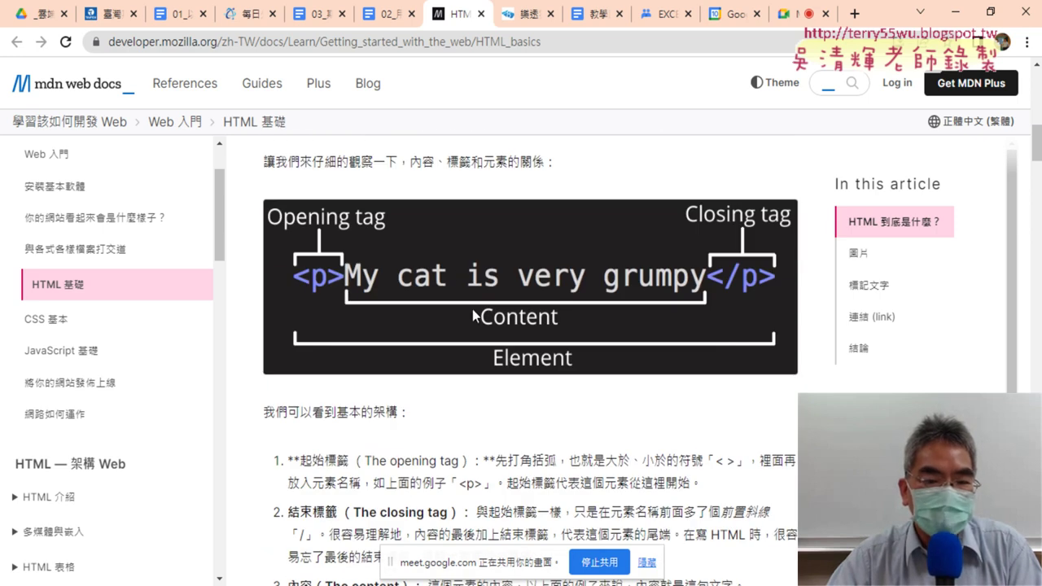
scroll(474, 313, down, 2)
scroll(474, 314, down, 1)
scroll(474, 313, down, 3)
scroll(474, 313, down, 3)
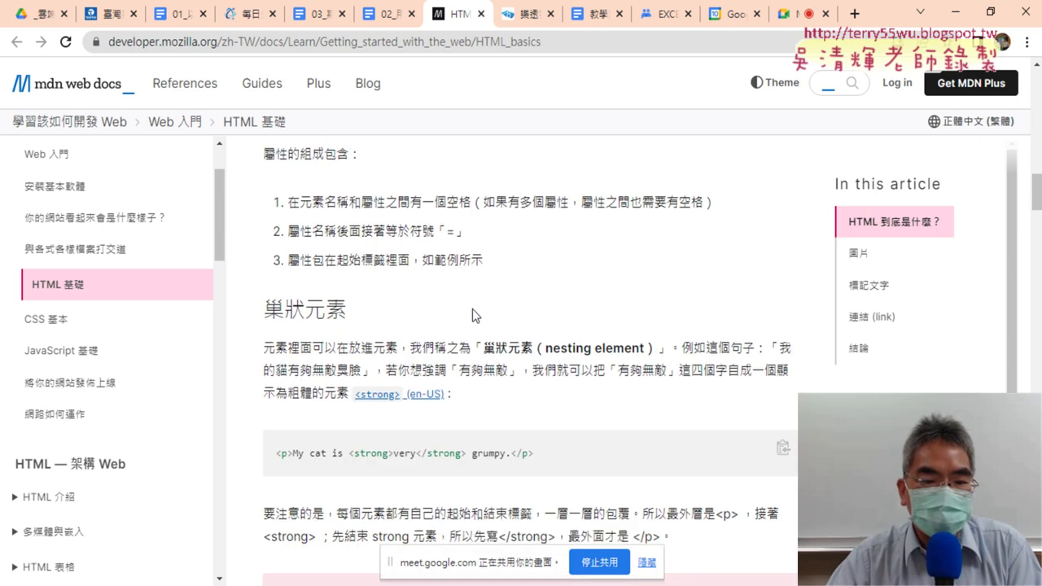
scroll(473, 313, up, 3)
scroll(472, 309, up, 1)
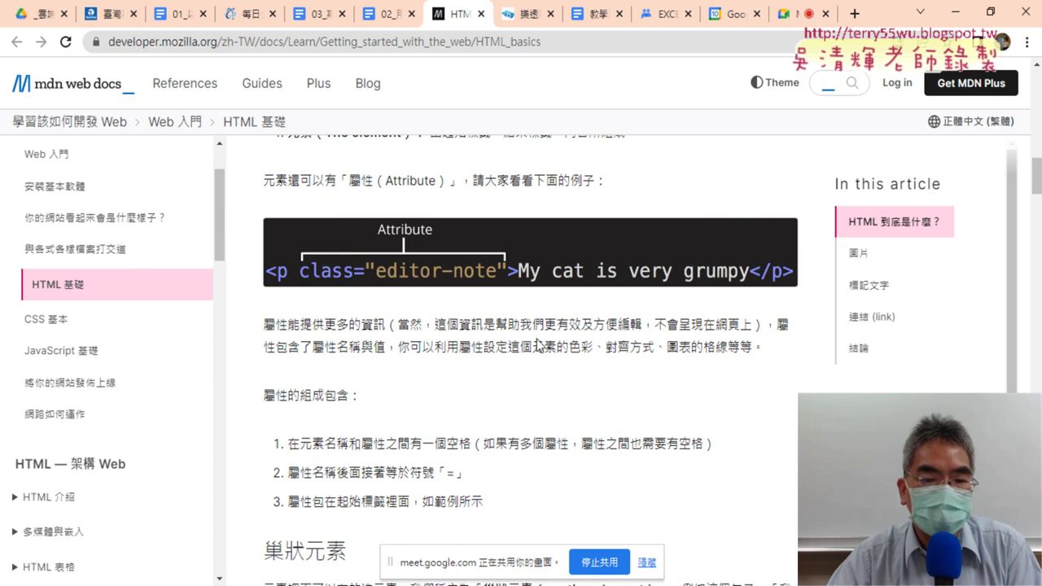
scroll(536, 342, down, 3)
scroll(534, 340, down, 3)
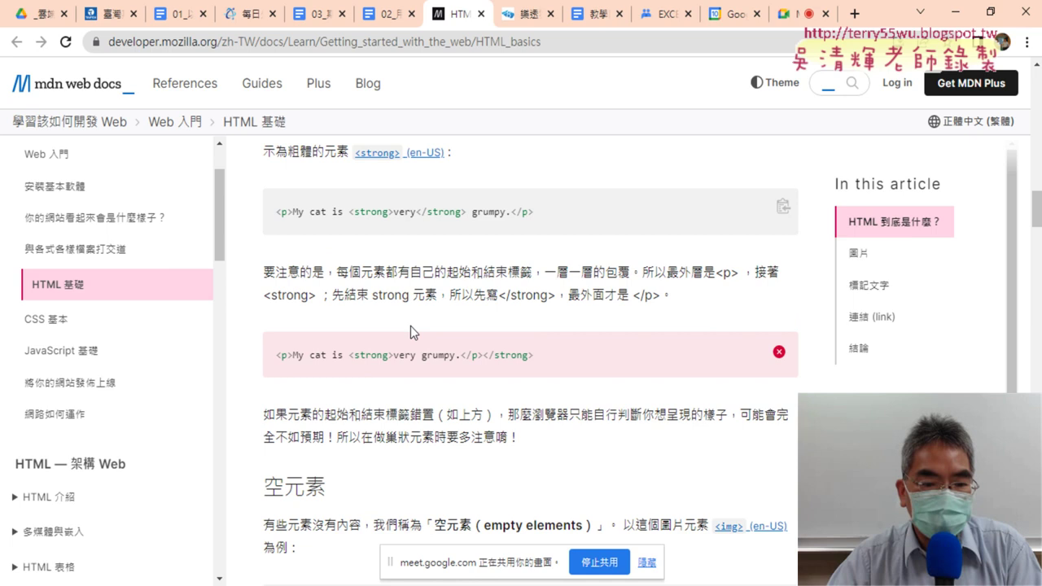
scroll(403, 323, down, 3)
scroll(391, 326, down, 2)
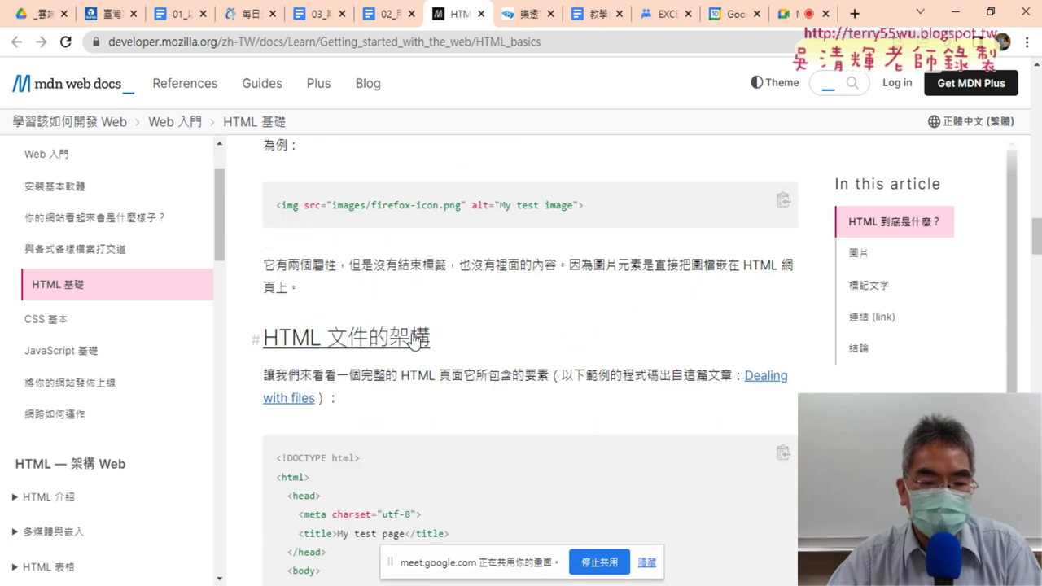
scroll(421, 333, up, 1)
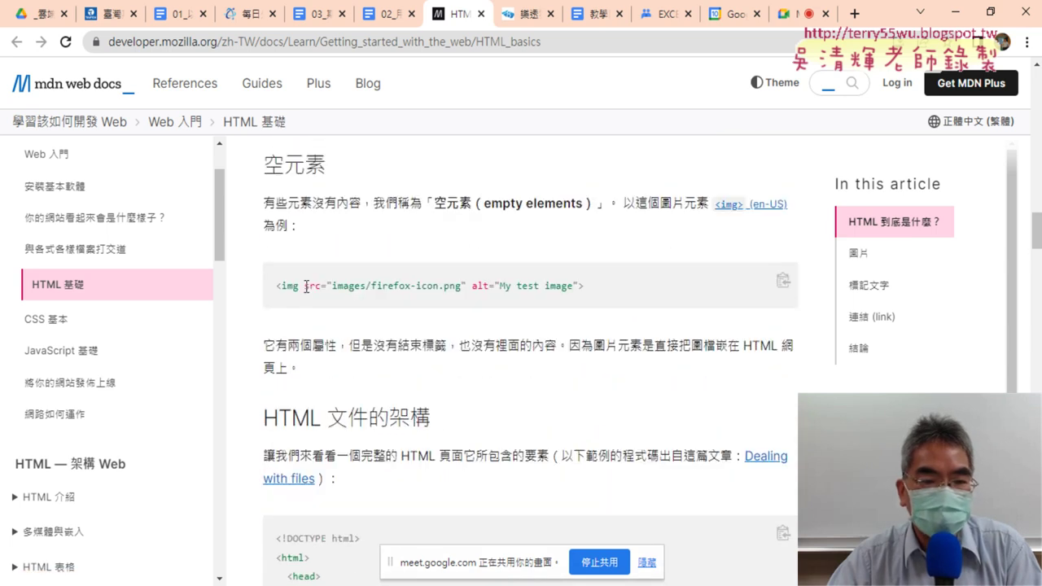
- Select the img tag and images/firefox-icon.png path, view the page structure, then return to the notes
drag(278, 286, 321, 289)
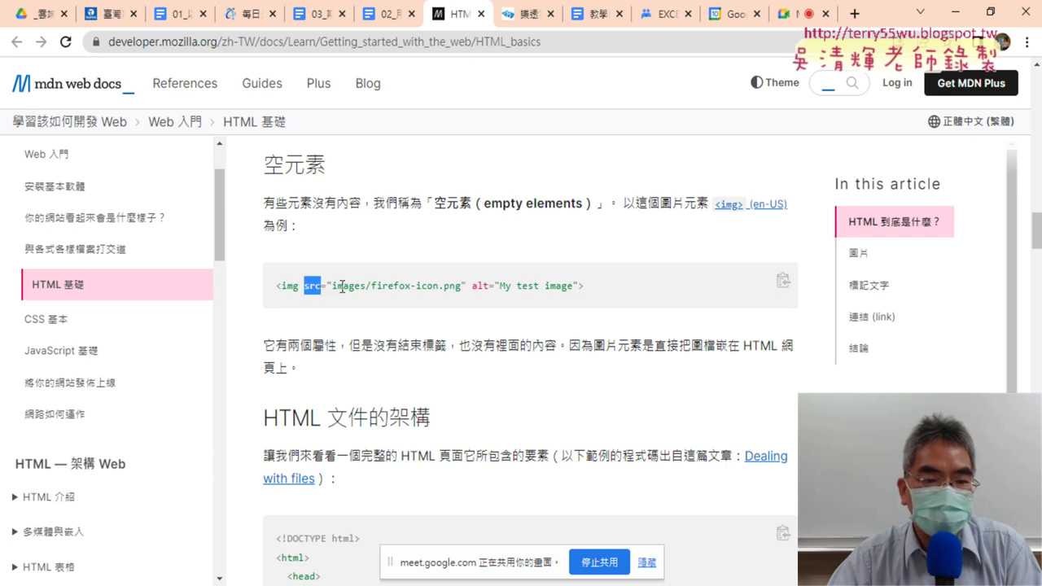
drag(332, 286, 461, 287)
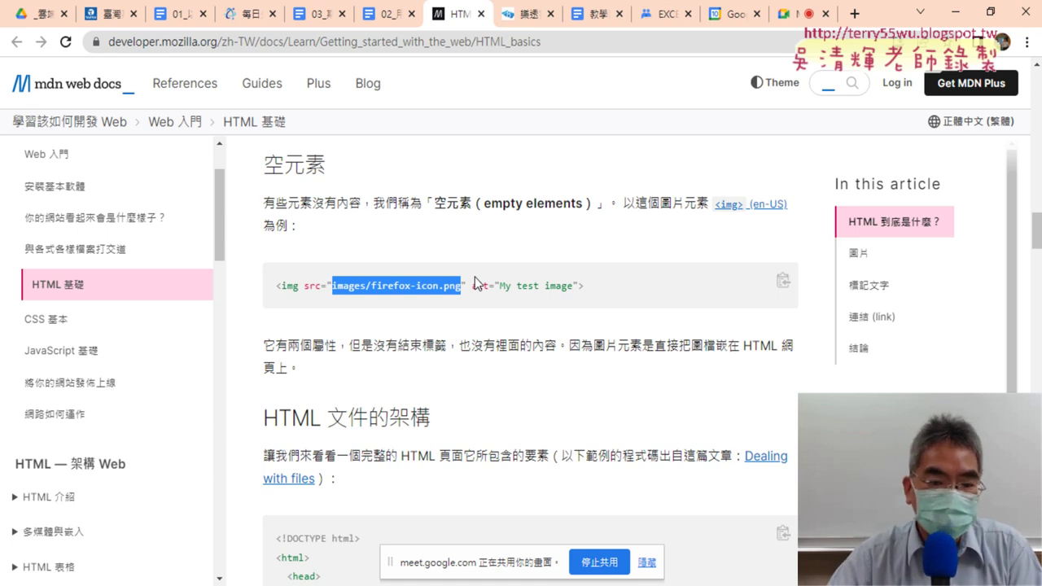
scroll(457, 276, down, 3)
scroll(458, 277, down, 2)
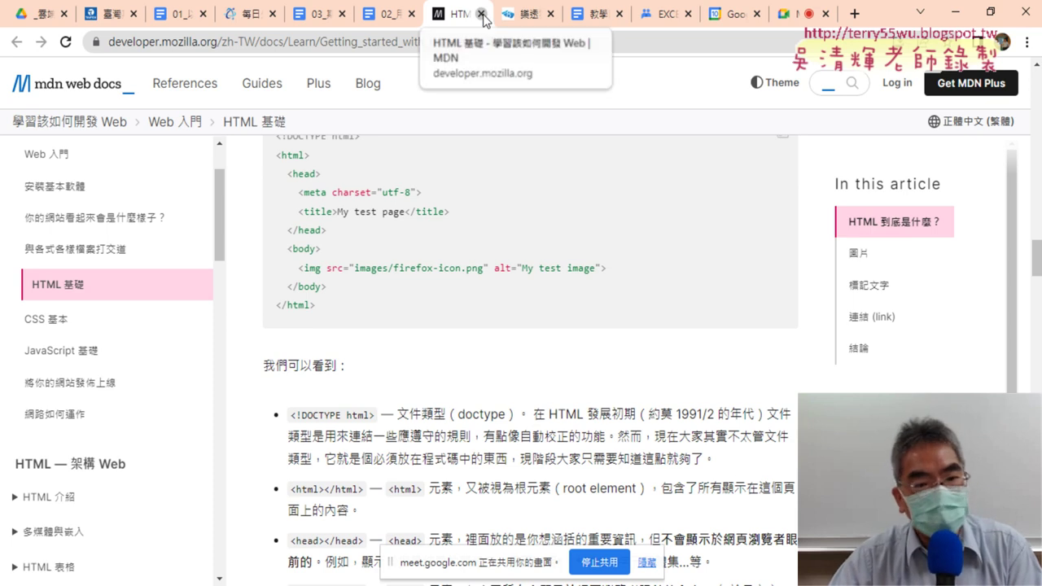
click(389, 13)
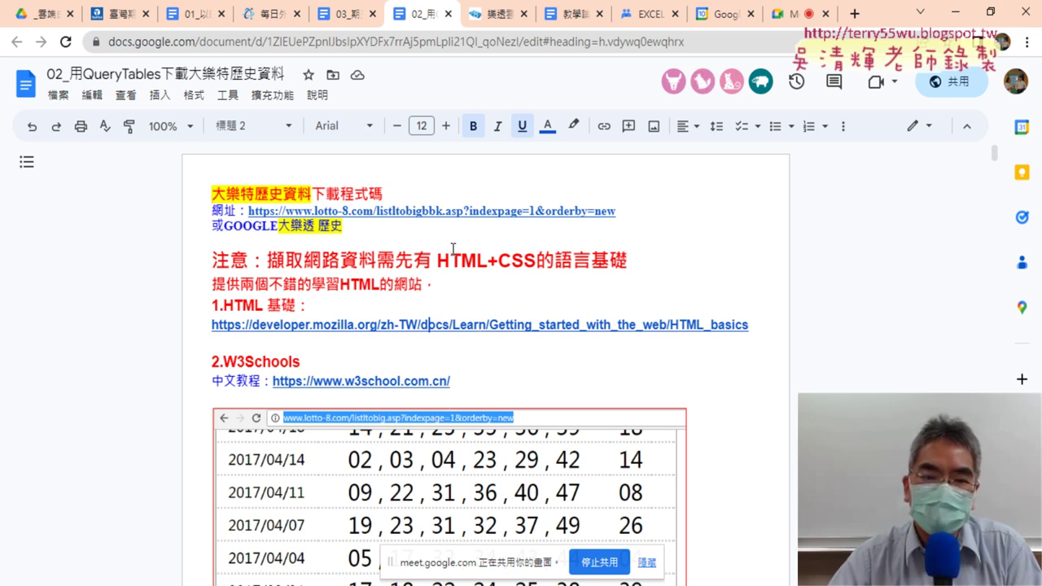
- Select the word HTML in the QueryTables notes heading
drag(263, 306, 225, 305)
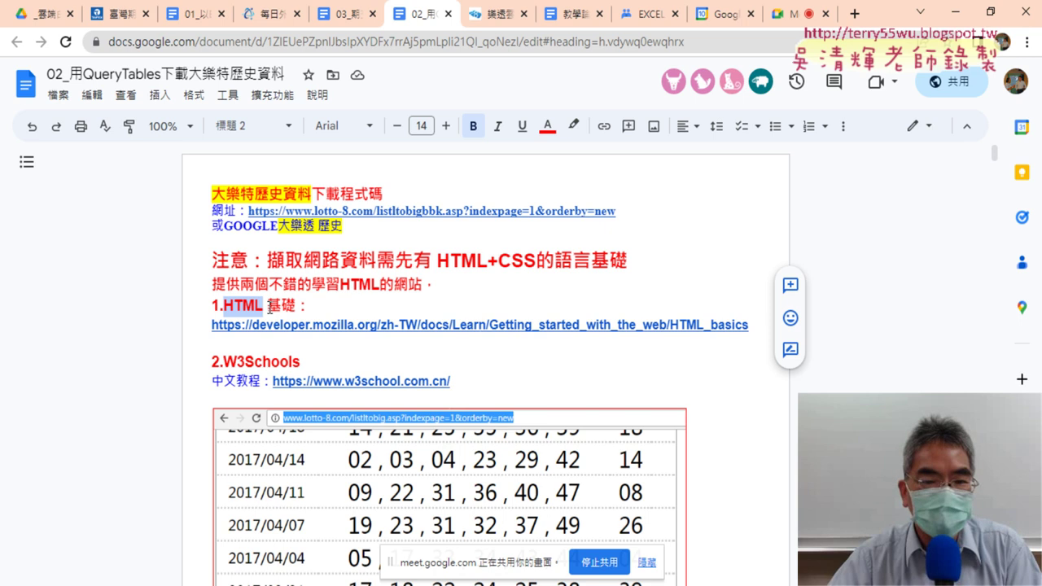
scroll(592, 338, down, 4)
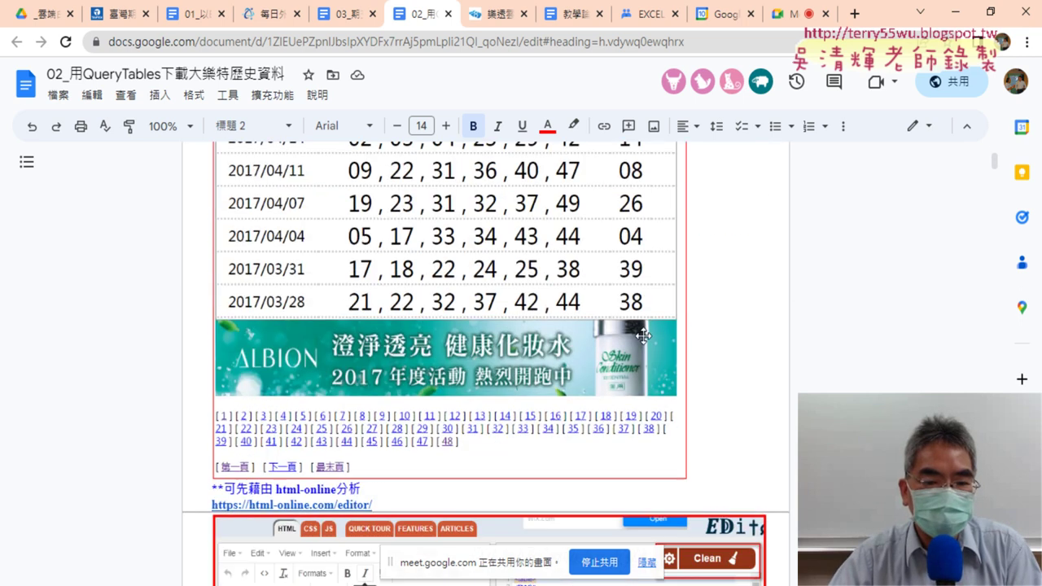
scroll(592, 338, down, 3)
scroll(649, 328, down, 5)
scroll(648, 328, down, 2)
scroll(649, 328, down, 2)
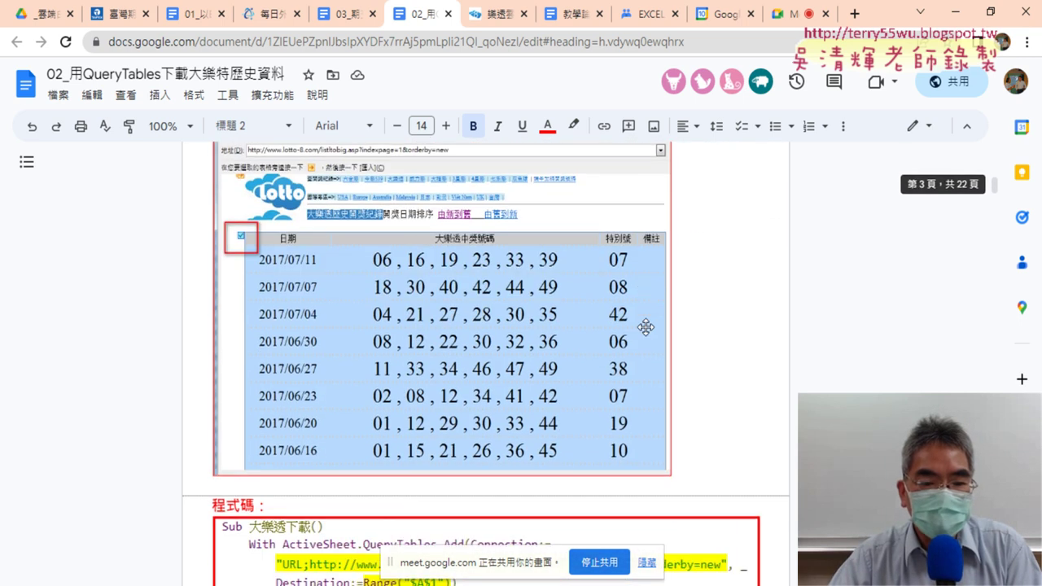
scroll(647, 328, up, 1)
scroll(646, 328, down, 5)
scroll(645, 327, down, 2)
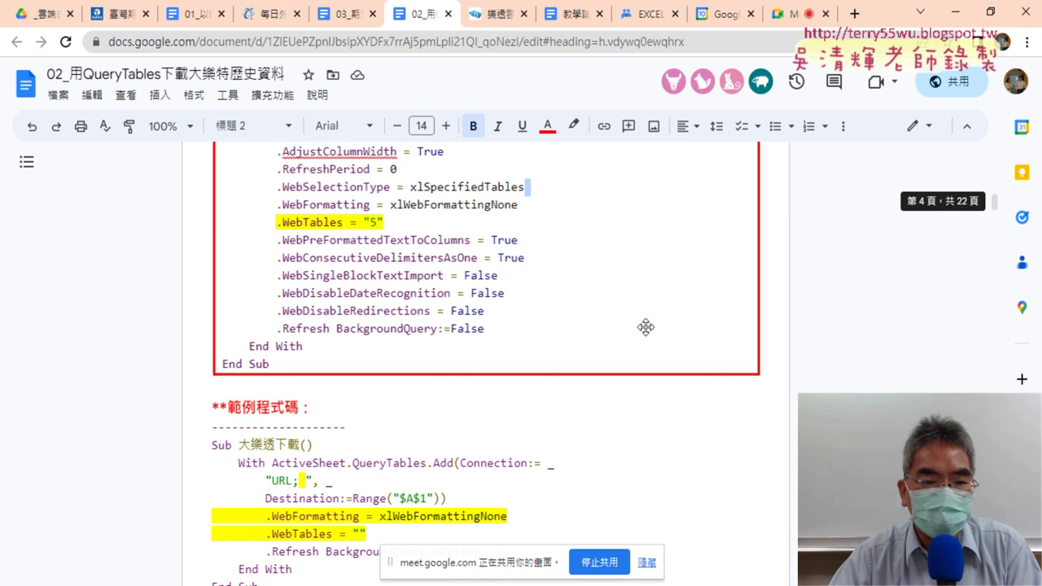
scroll(645, 327, down, 1)
scroll(645, 327, down, 2)
mouse_move(279, 421)
mouse_down()
mouse_move(205, 319)
mouse_move(210, 286)
mouse_up()
scroll(400, 346, up, 4)
scroll(400, 346, up, 1)
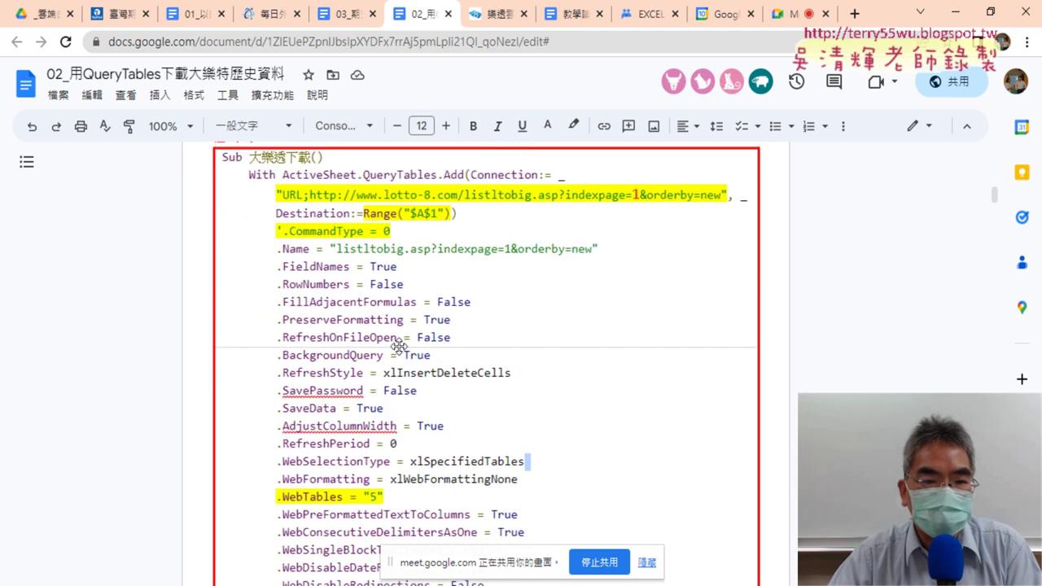
scroll(400, 346, up, 3)
scroll(399, 346, up, 2)
scroll(398, 346, up, 2)
scroll(399, 346, up, 3)
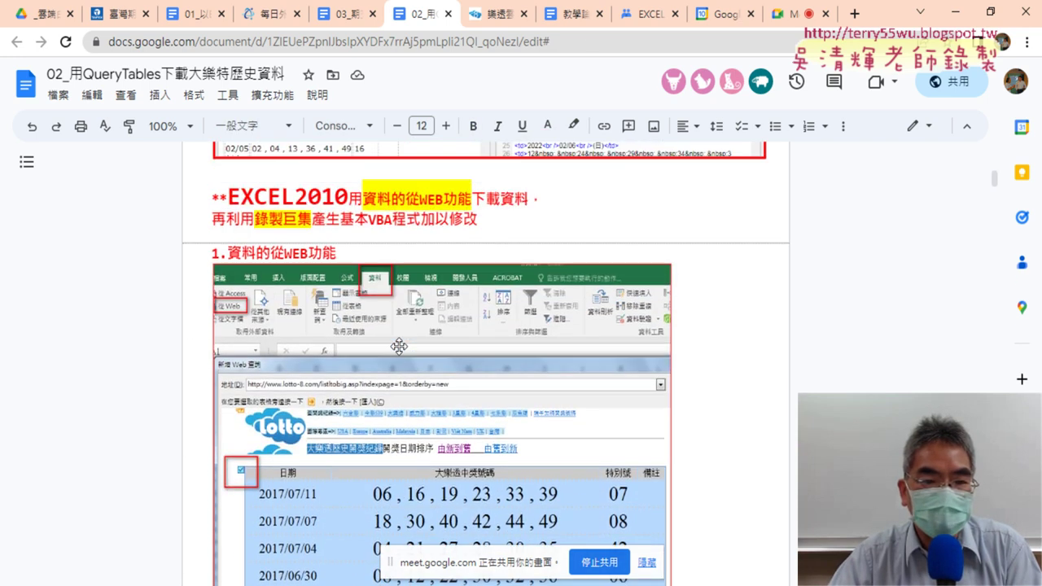
scroll(399, 345, up, 1)
drag(228, 285, 350, 283)
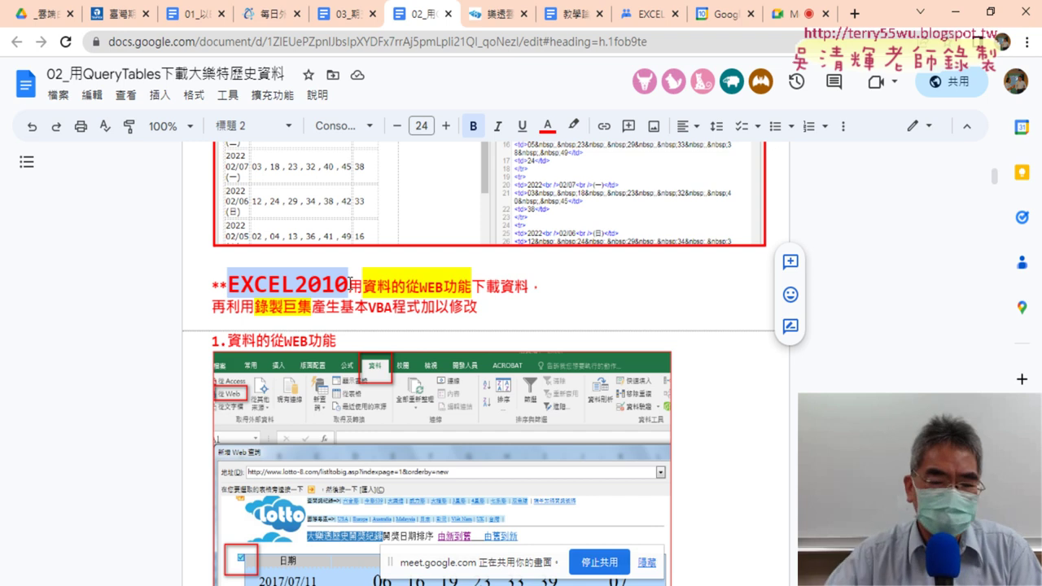
scroll(503, 318, down, 2)
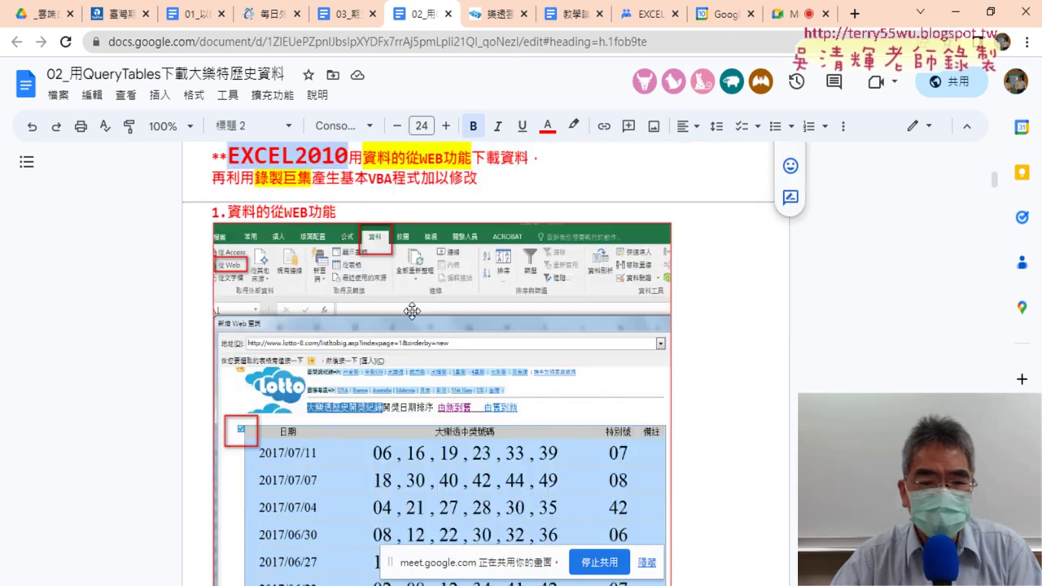
scroll(504, 317, down, 3)
scroll(504, 318, down, 3)
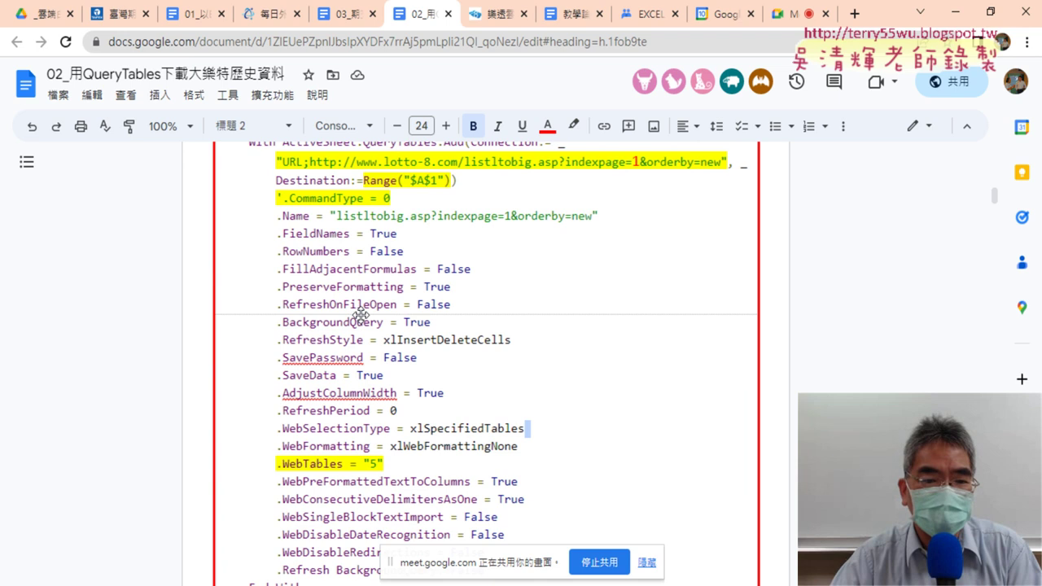
scroll(361, 315, up, 1)
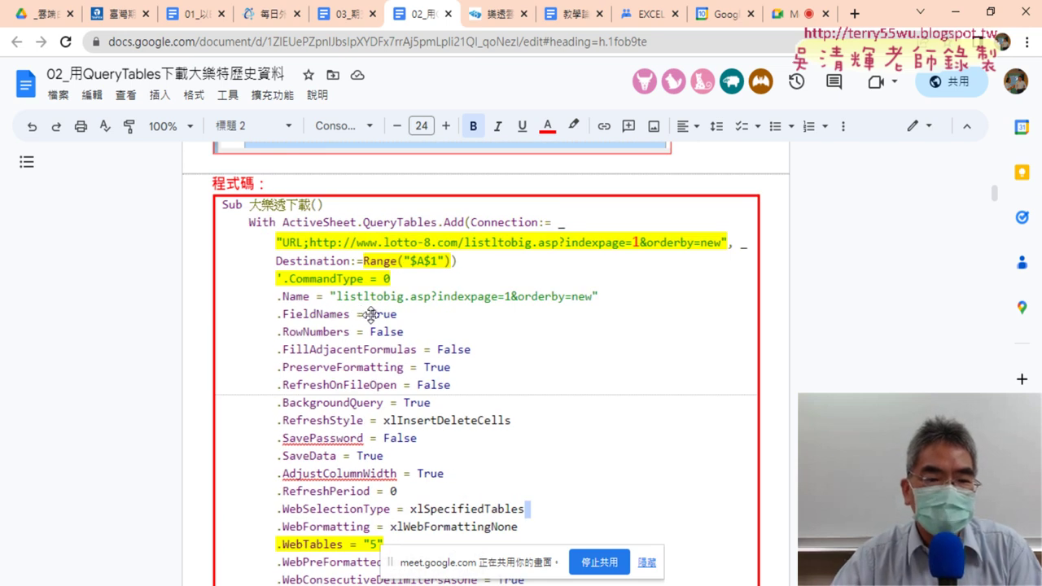
scroll(366, 314, down, 1)
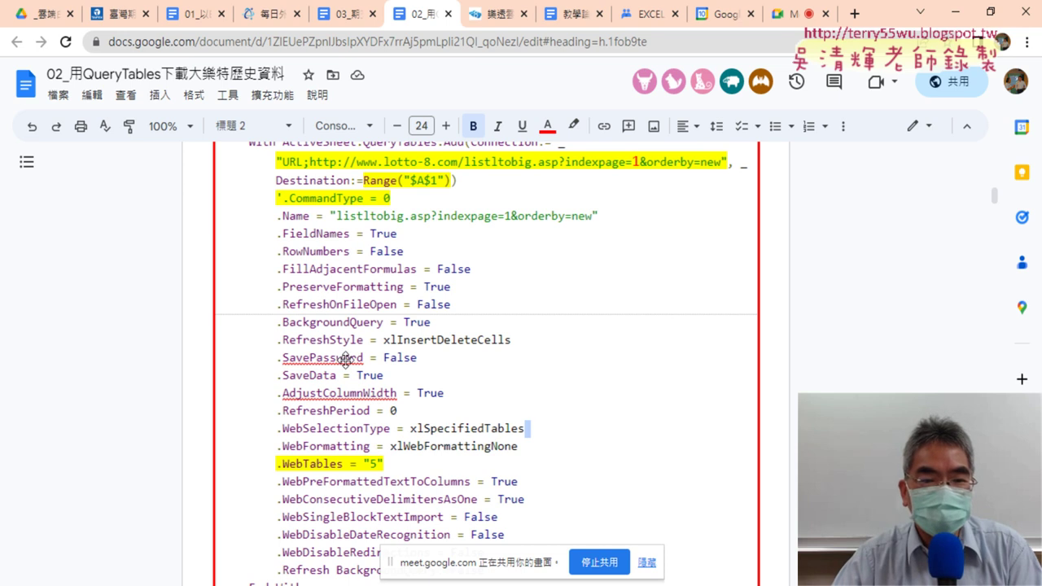
scroll(313, 474, down, 1)
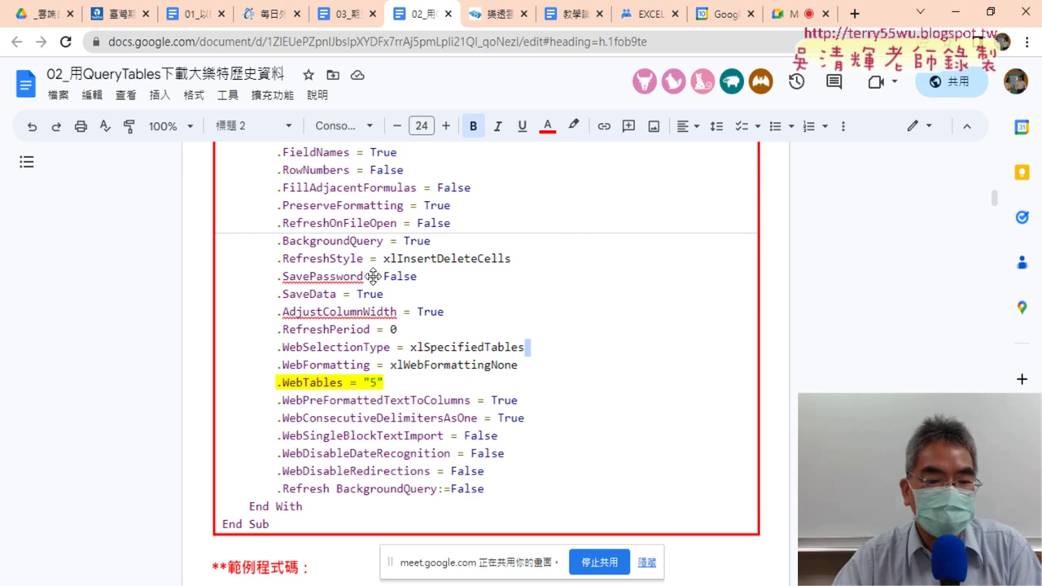
scroll(372, 276, down, 4)
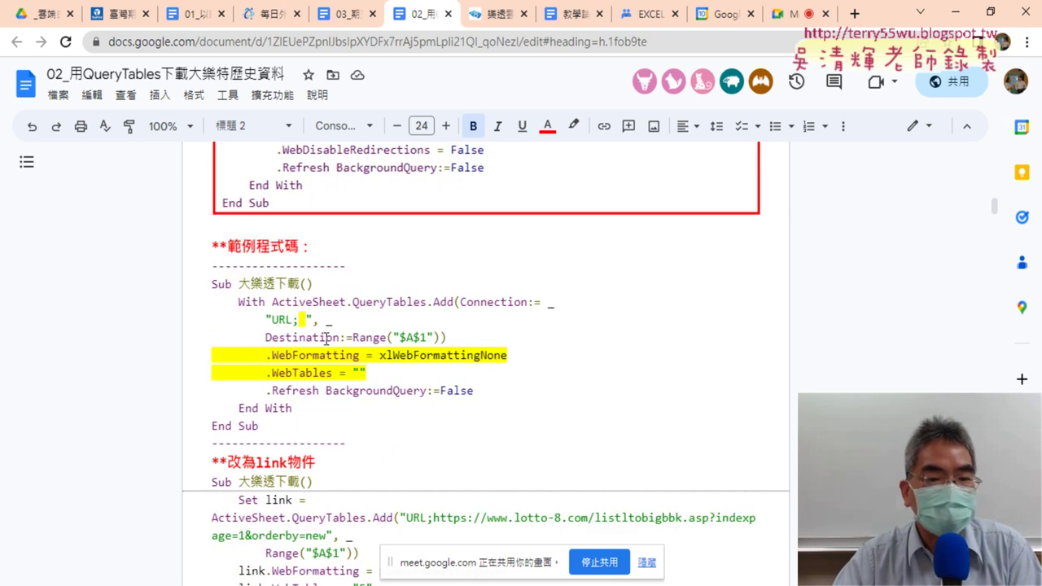
- Highlight the Connection URL and Destination arguments, then strip the dollar signs from Range("$A$1")
mouse_move(459, 302)
mouse_down()
mouse_move(474, 315)
mouse_move(318, 318)
mouse_up()
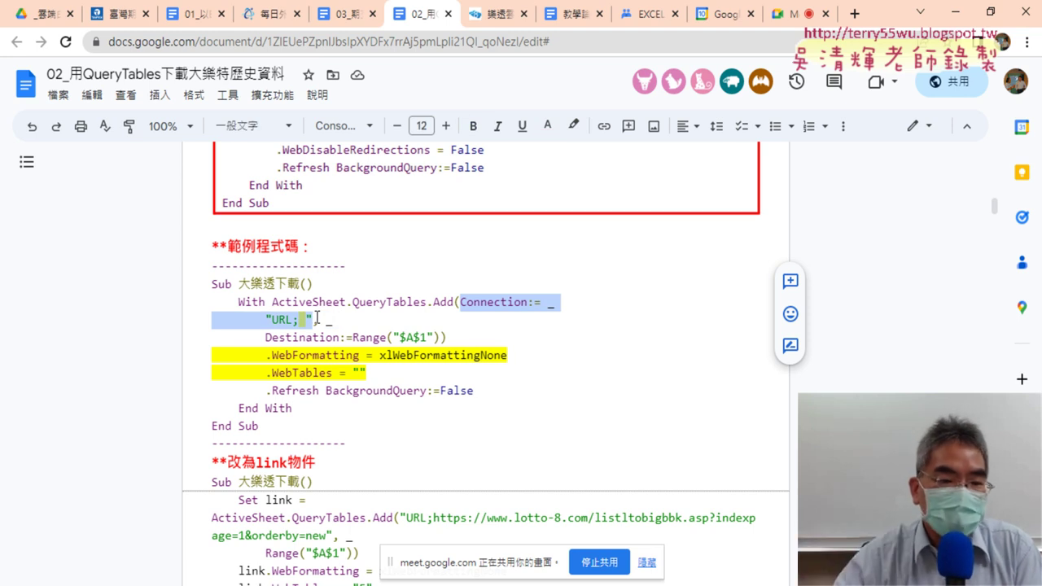
click(295, 321)
drag(271, 321, 295, 321)
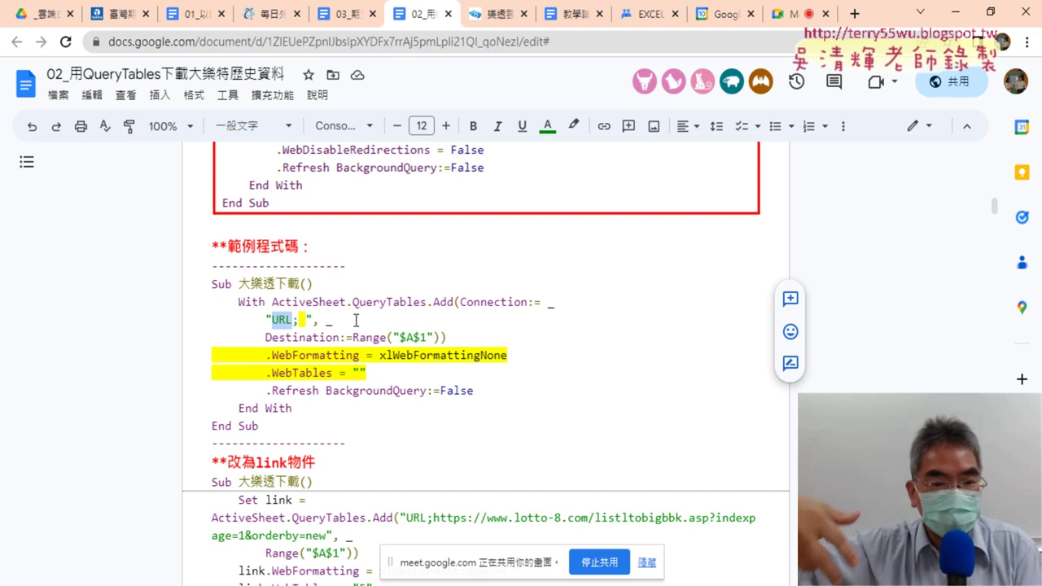
drag(269, 340, 348, 335)
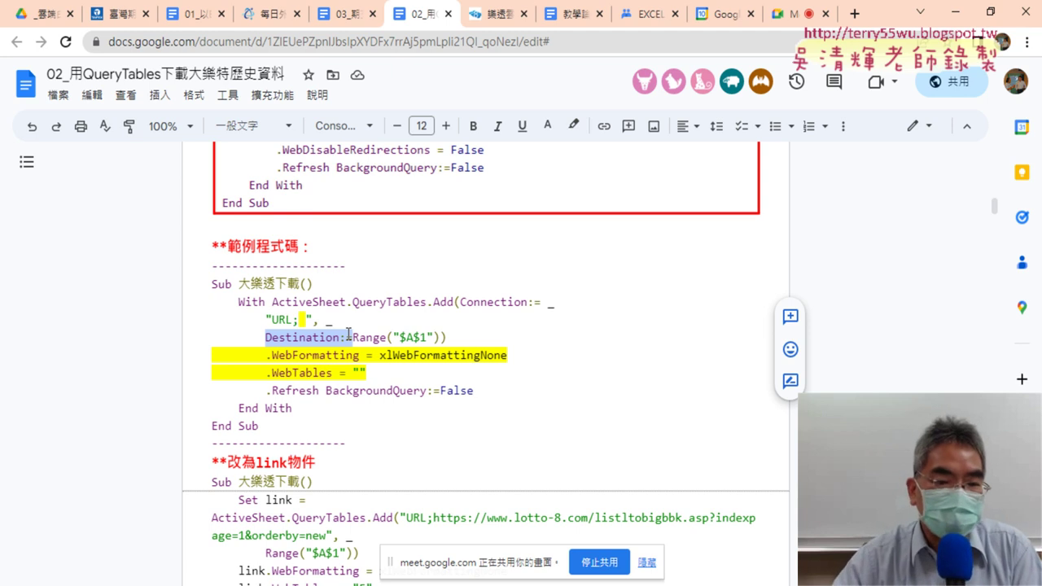
drag(351, 336, 436, 336)
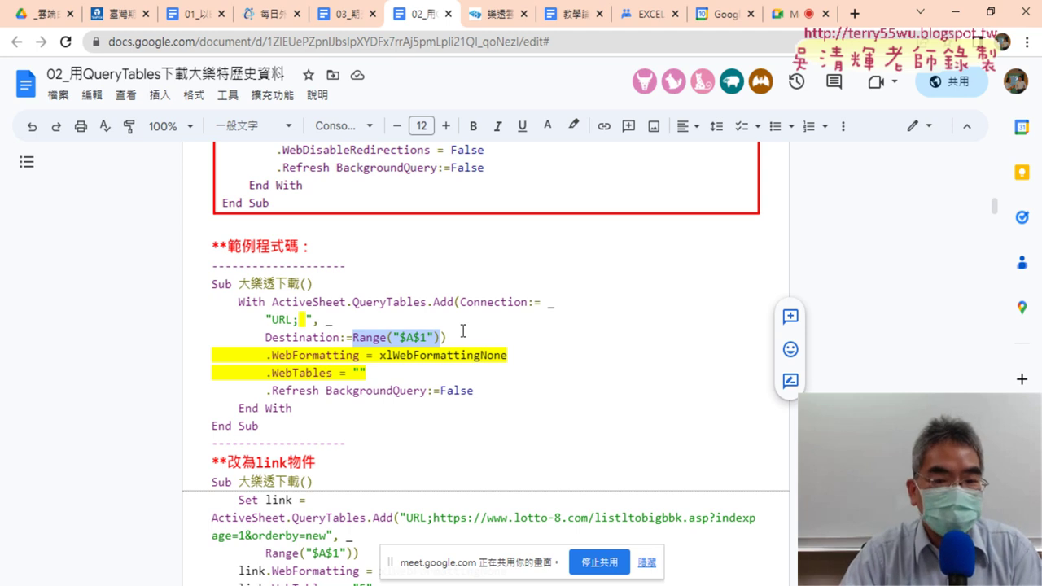
click(405, 336)
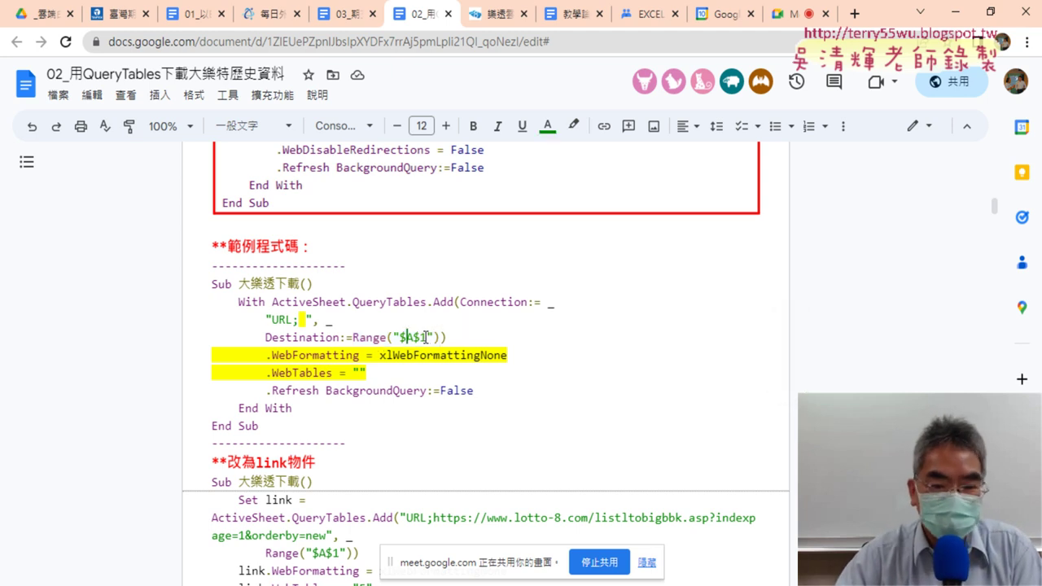
key(BackSpace)
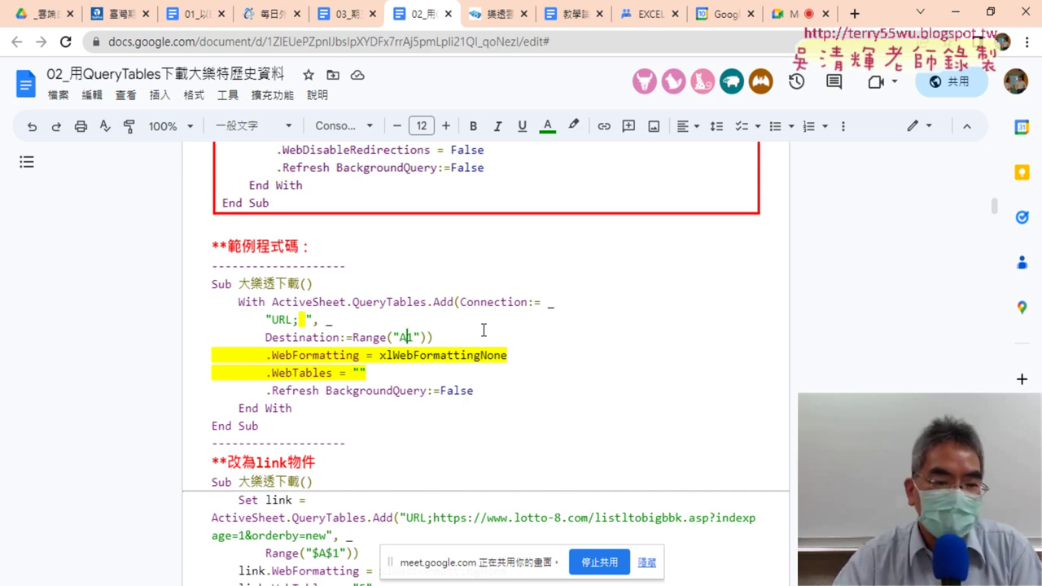
- Highlight the Web and Formatting parts of .WebFormatting, then switch to the lotto-8 results tab
drag(268, 355, 356, 355)
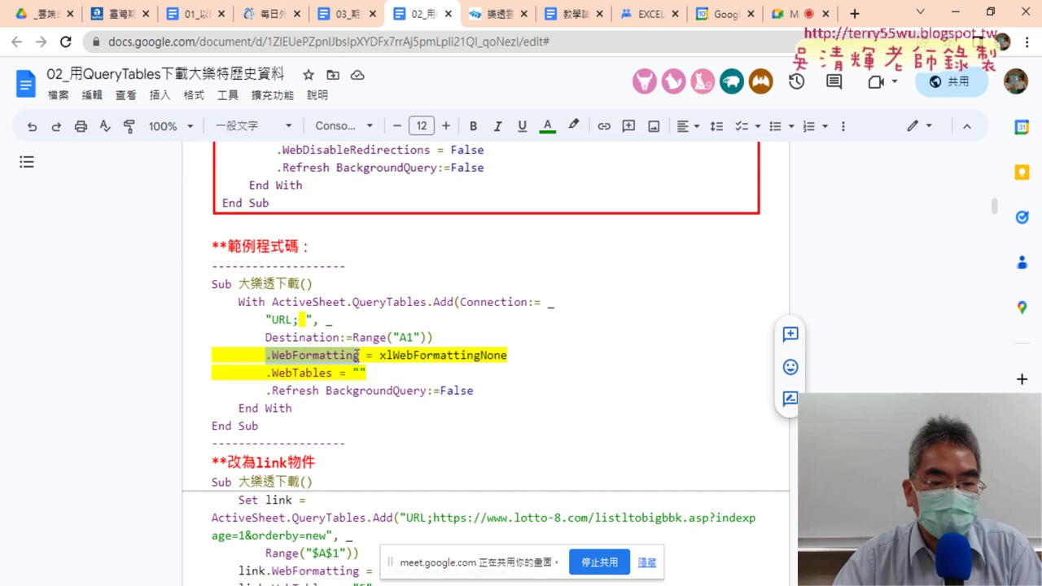
click(306, 355)
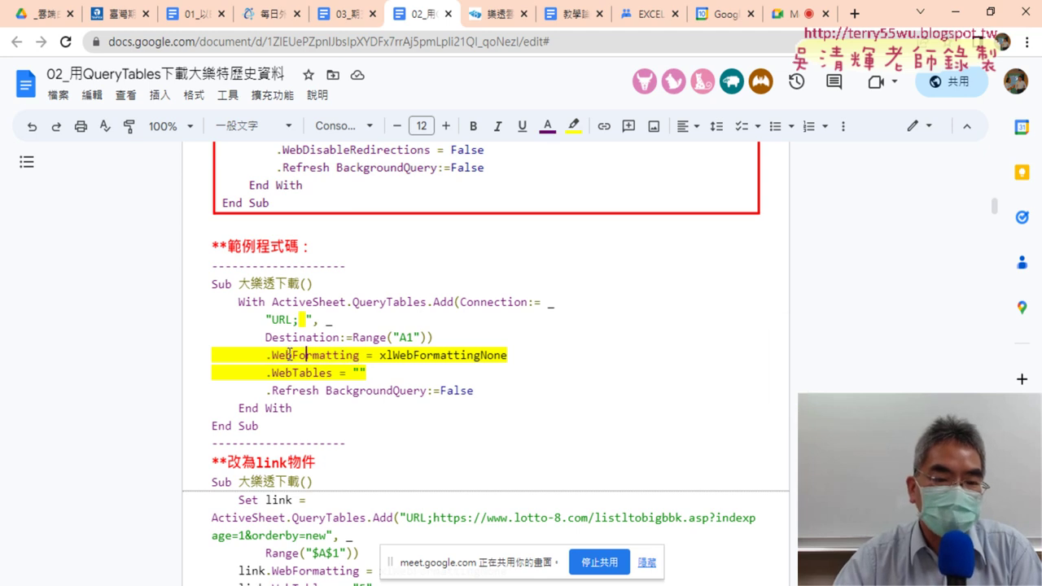
drag(293, 355, 271, 356)
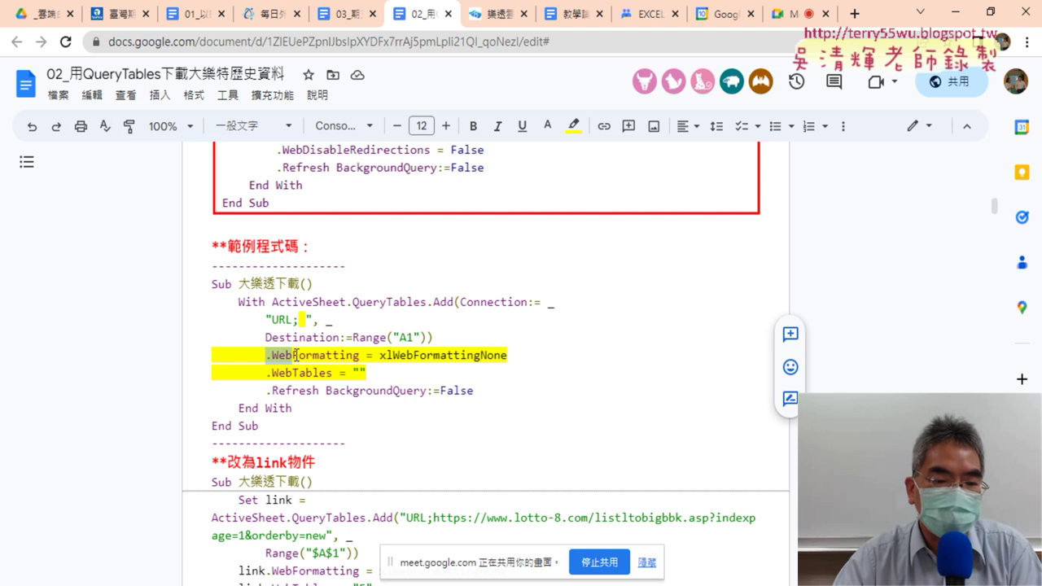
click(295, 355)
drag(295, 355, 361, 355)
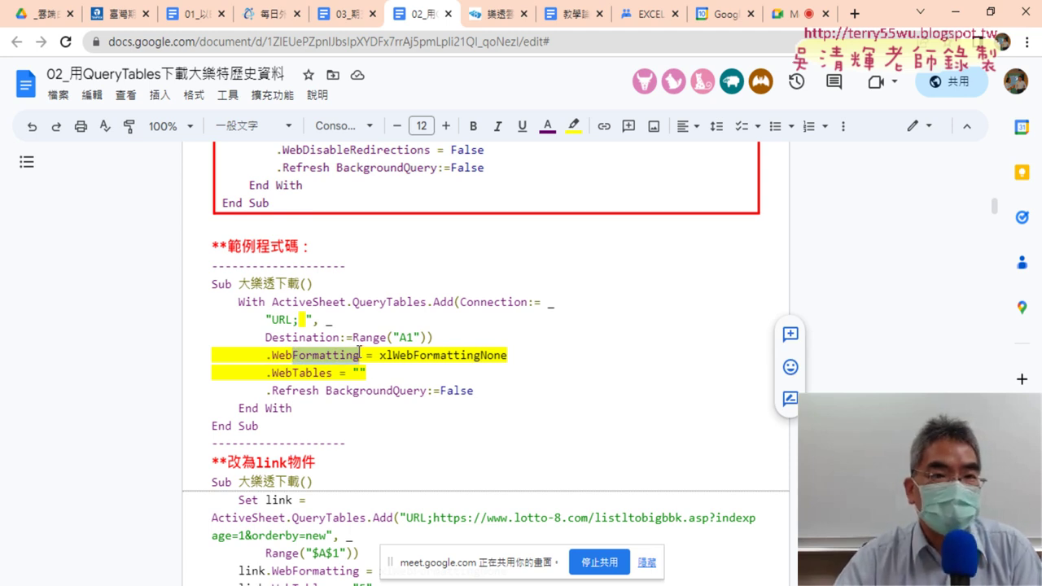
click(521, 16)
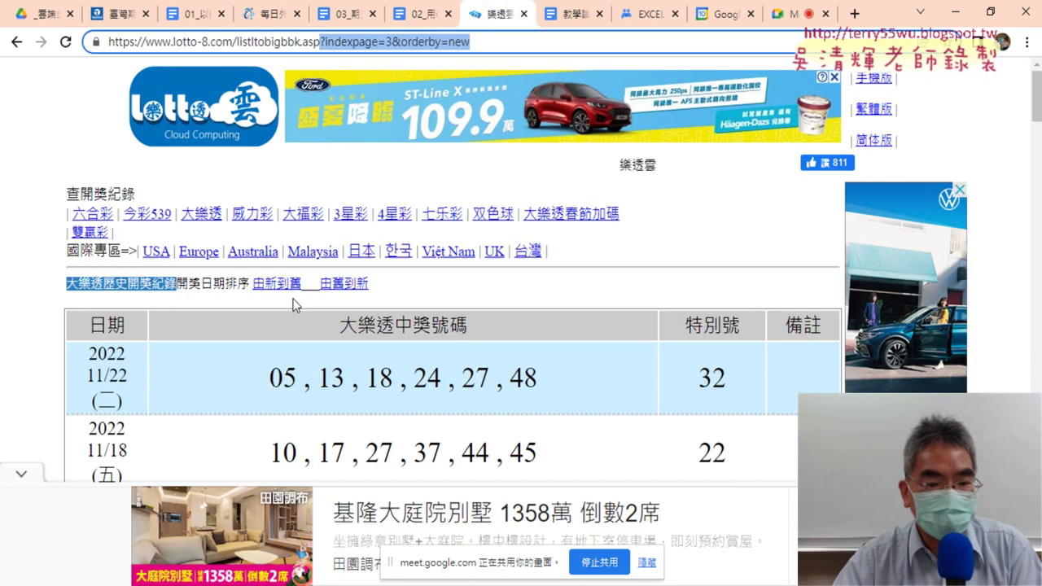
- Scroll down the lotto-8 results page before returning to the Excel VBA editor
scroll(295, 305, down, 1)
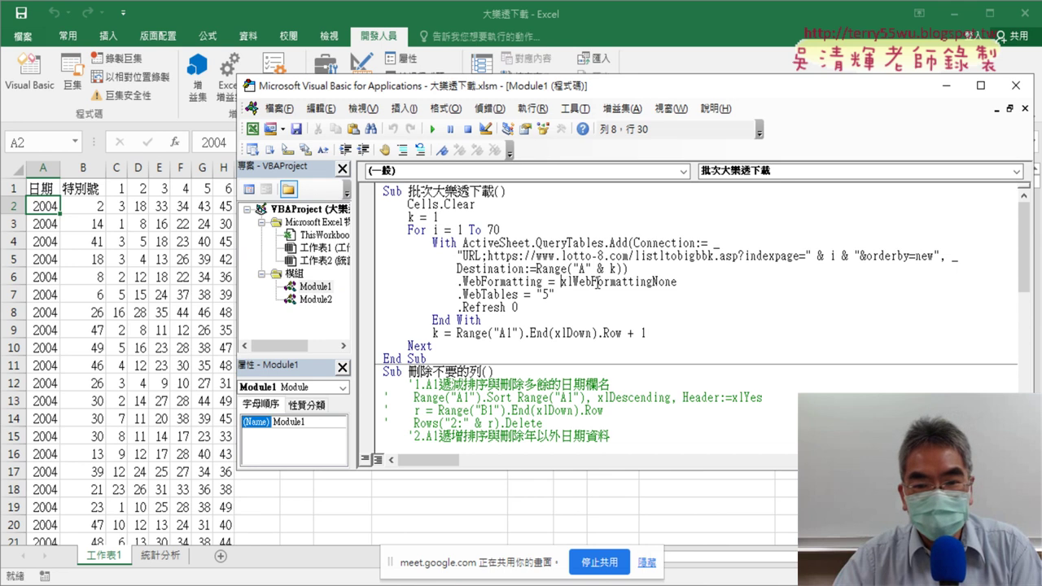
- Review the None, WebTables "5" and Refresh settings, then run the 批次大樂透下載 macro
drag(653, 282, 676, 281)
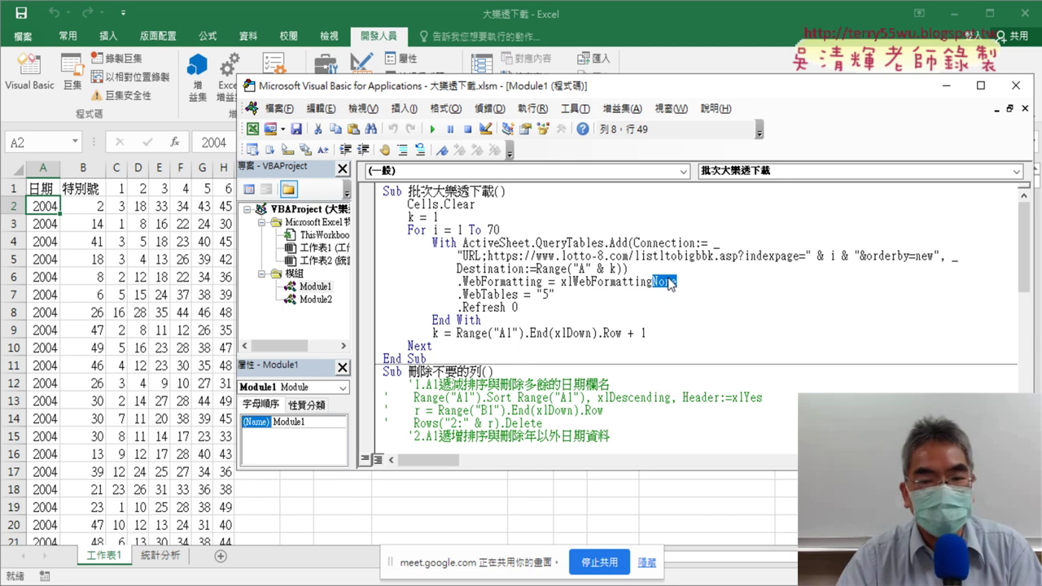
mouse_move(557, 294)
mouse_down()
mouse_move(475, 294)
mouse_move(478, 308)
mouse_up()
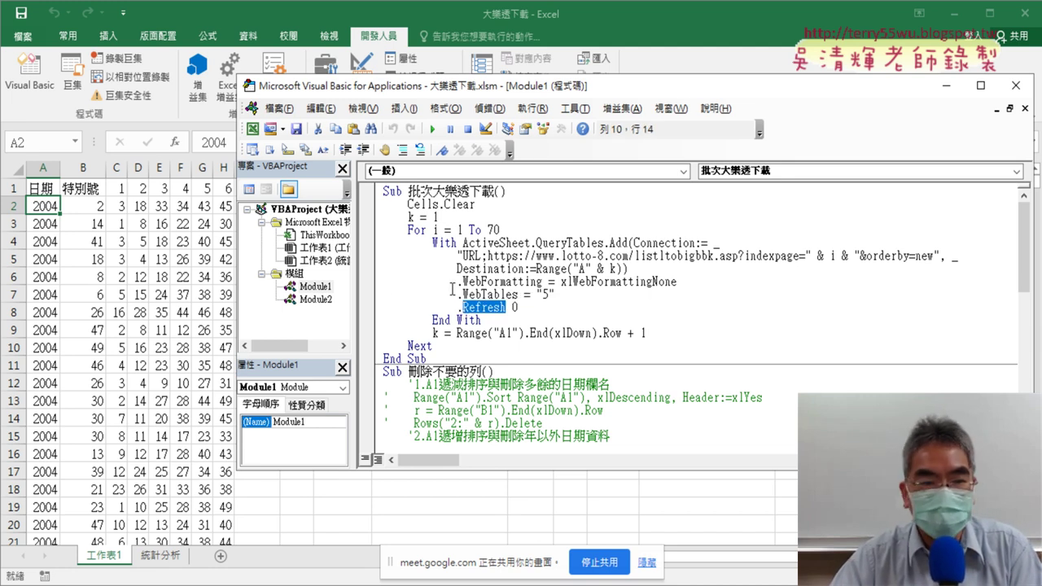
click(516, 307)
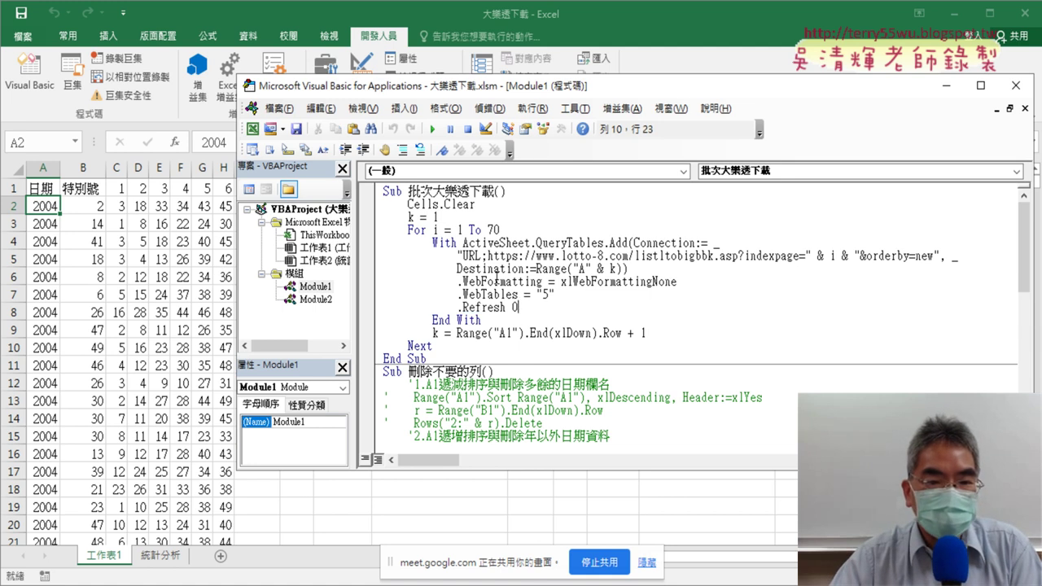
click(432, 129)
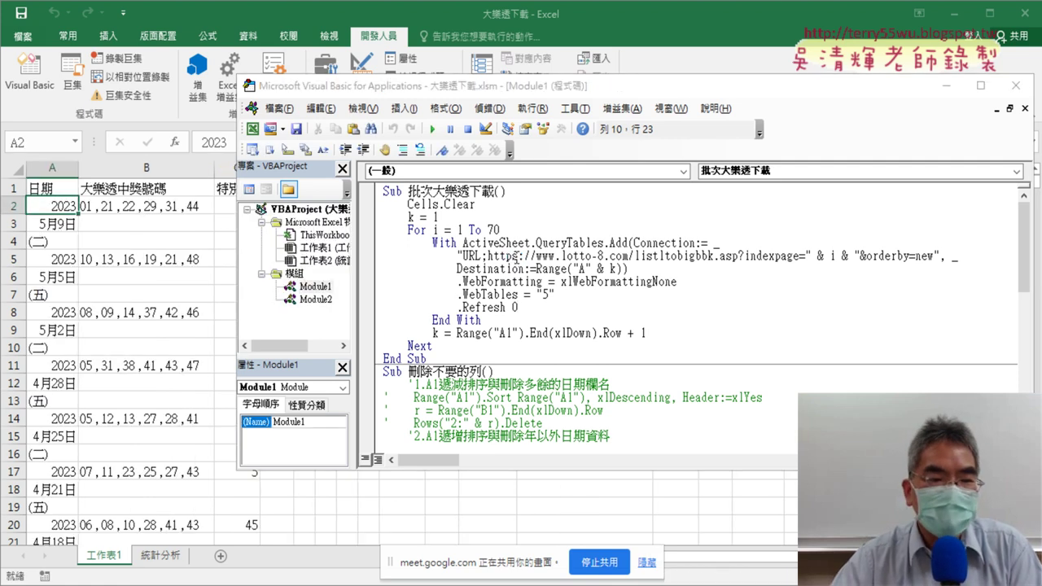
- Return to the worksheet and scroll through the downloaded lottery draw results
click(54, 189)
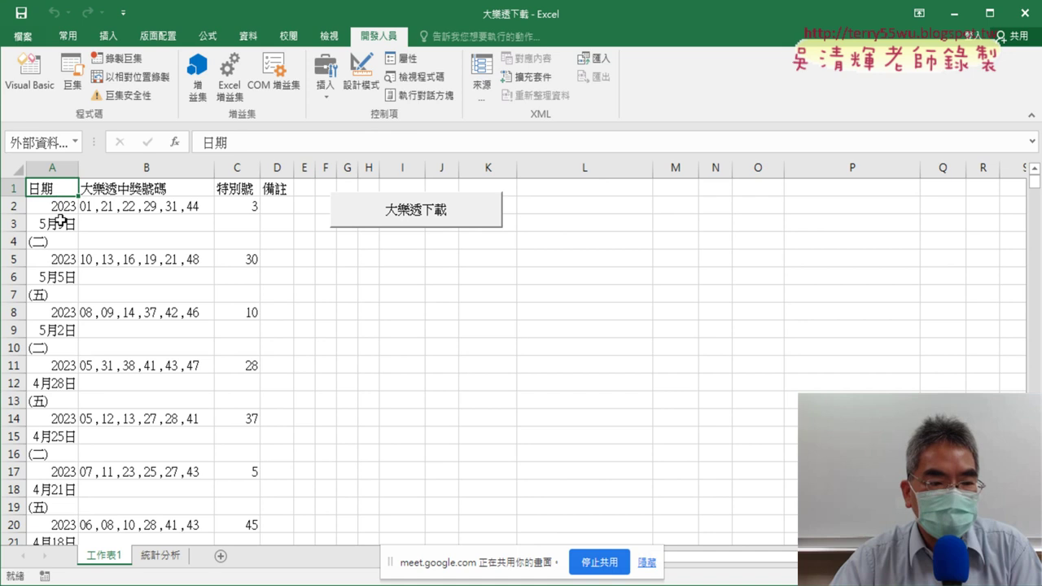
scroll(61, 218, down, 4)
scroll(88, 274, down, 3)
scroll(92, 288, down, 4)
scroll(95, 289, down, 7)
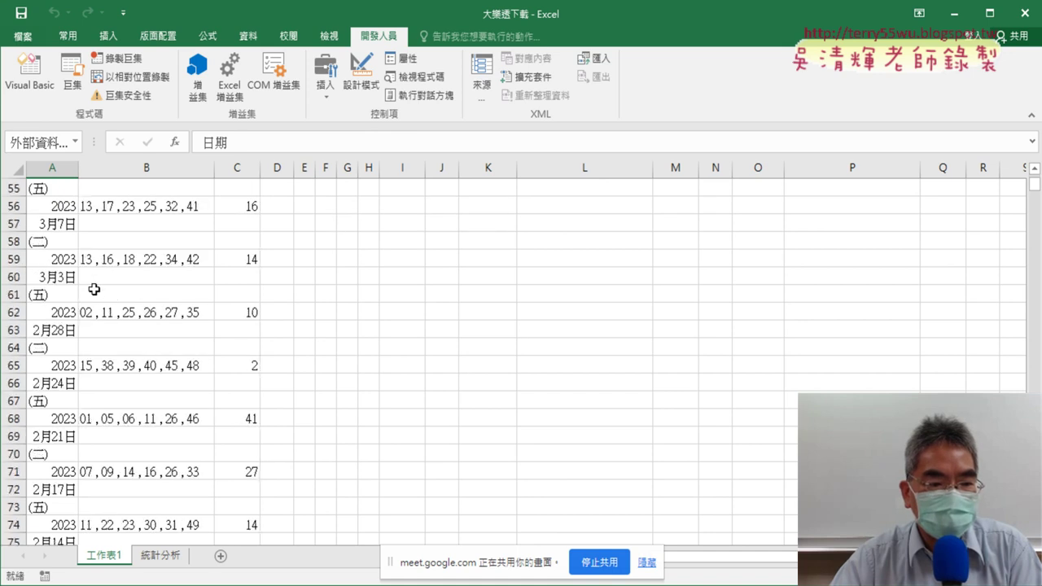
scroll(106, 288, down, 5)
scroll(122, 288, down, 3)
scroll(122, 288, down, 3)
scroll(29, 323, up, 1)
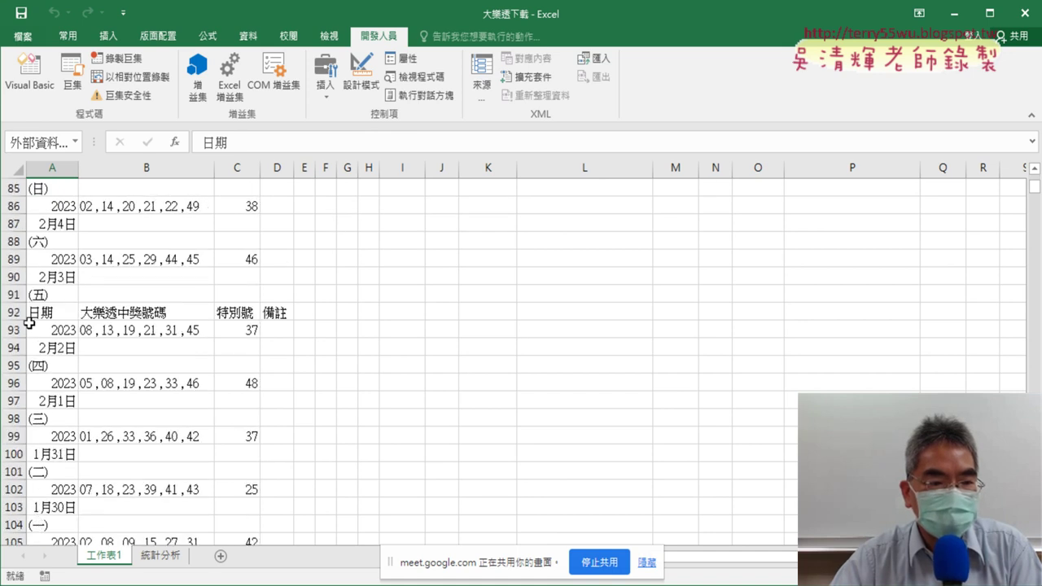
- Select the repeated header row 92, the first draw's rows, and the 日期 header cell
click(15, 312)
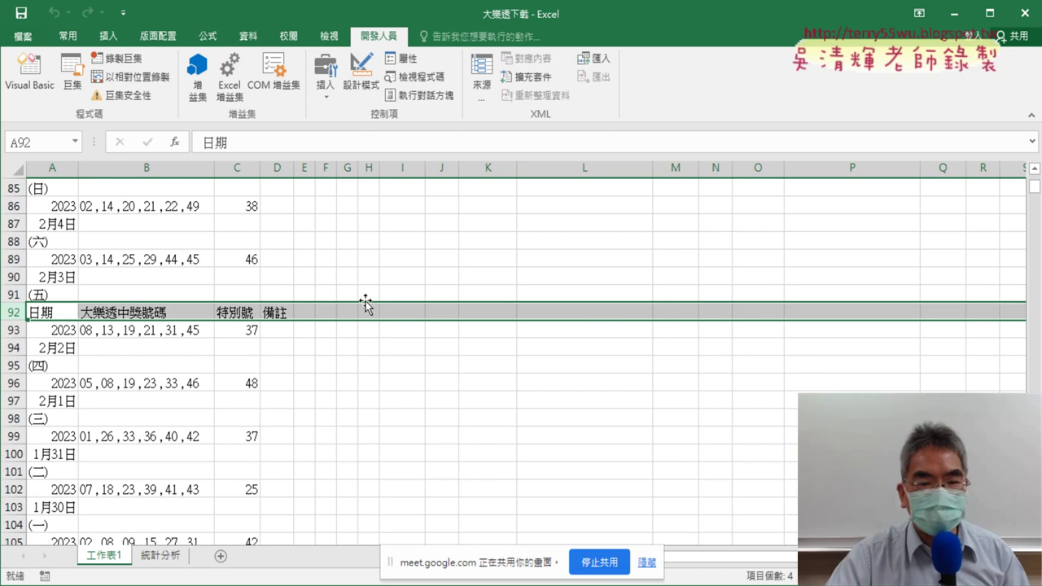
drag(1033, 186, 1034, 173)
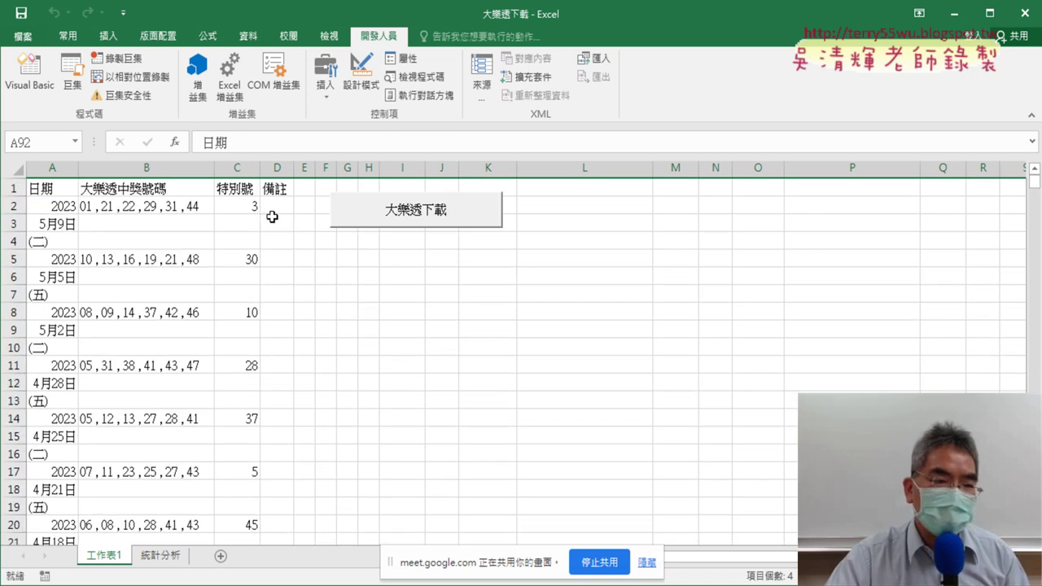
drag(14, 223, 14, 240)
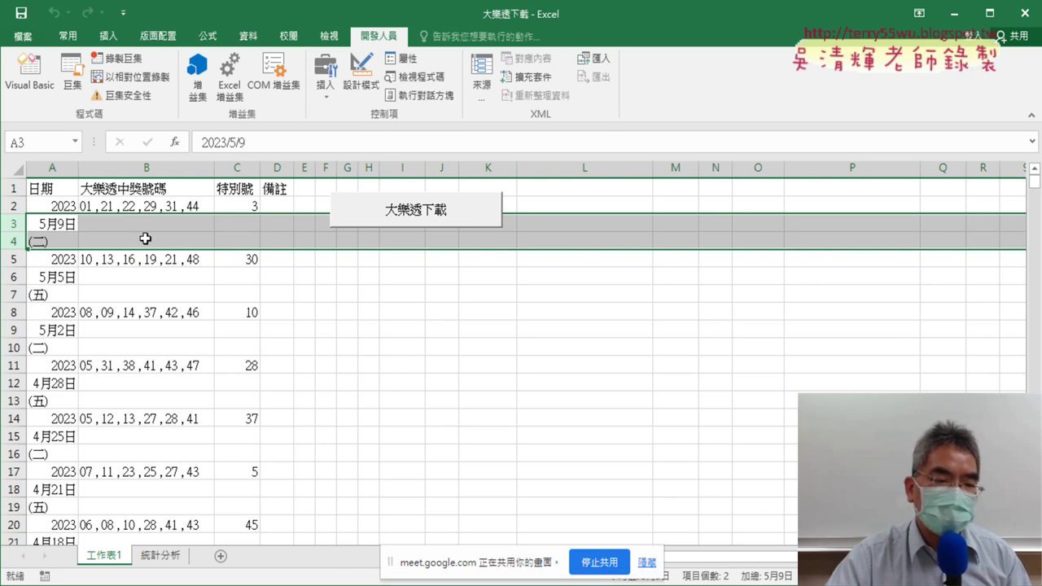
click(12, 188)
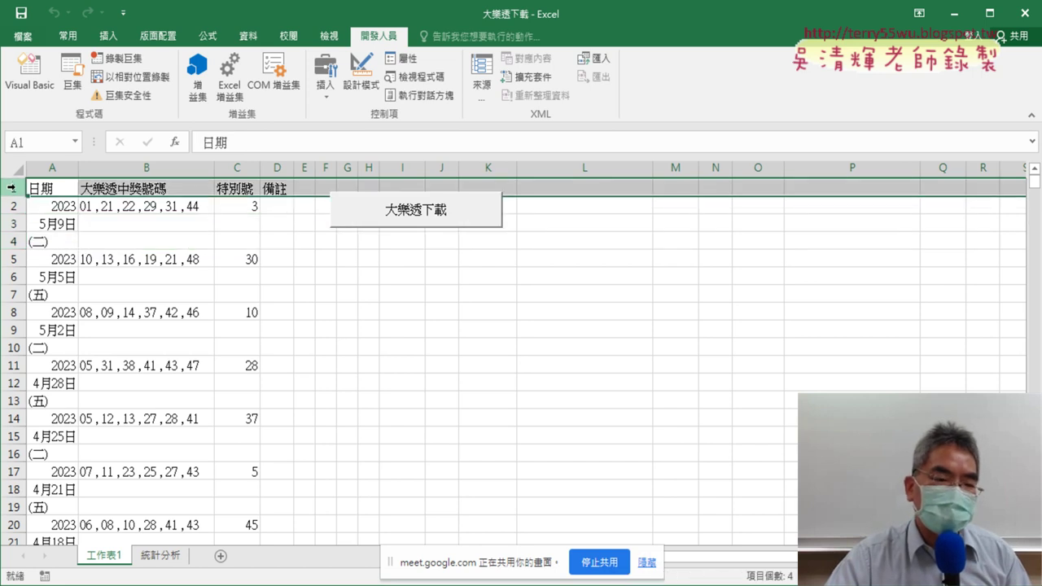
click(59, 188)
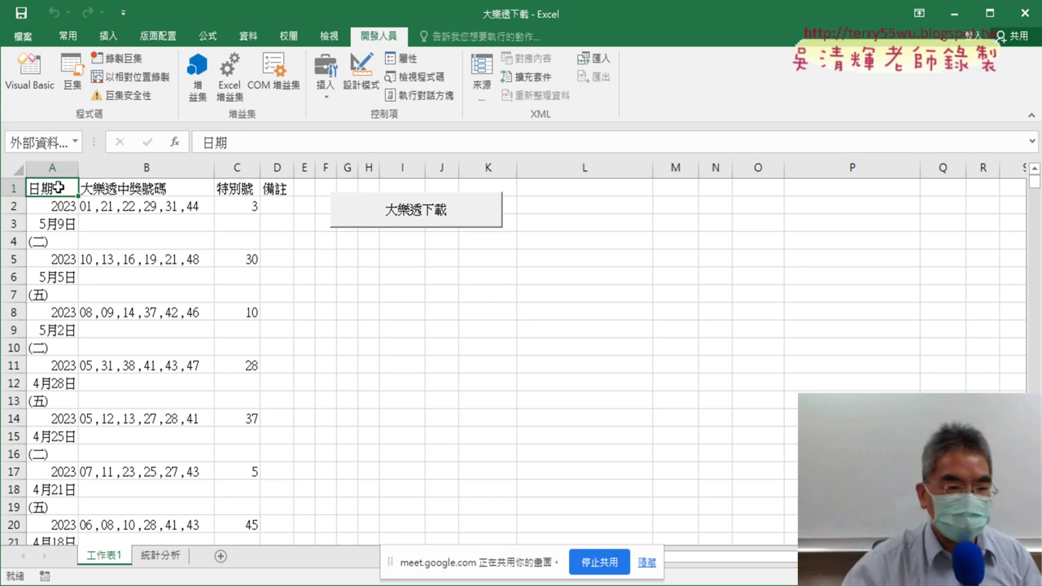
- Check the last data row at 6343, return to A1, and open the 資料 tab
key(ctrl+Down)
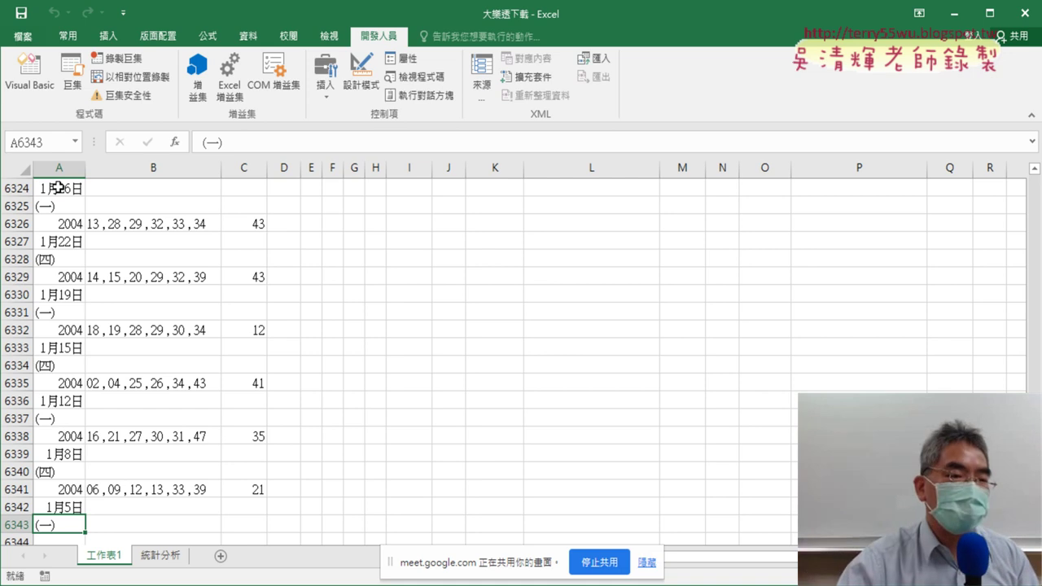
key(ctrl+Home)
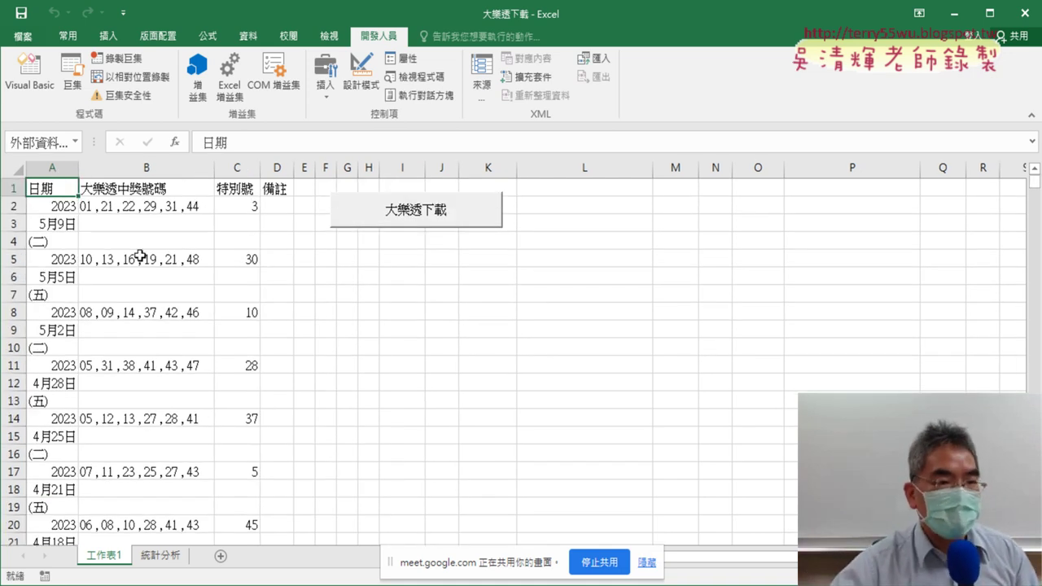
click(335, 374)
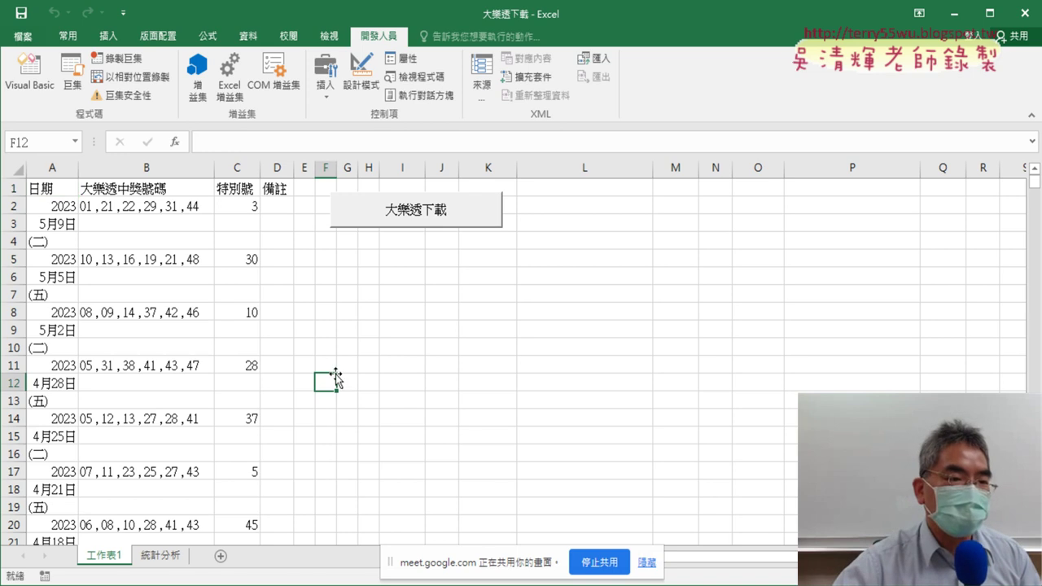
click(61, 192)
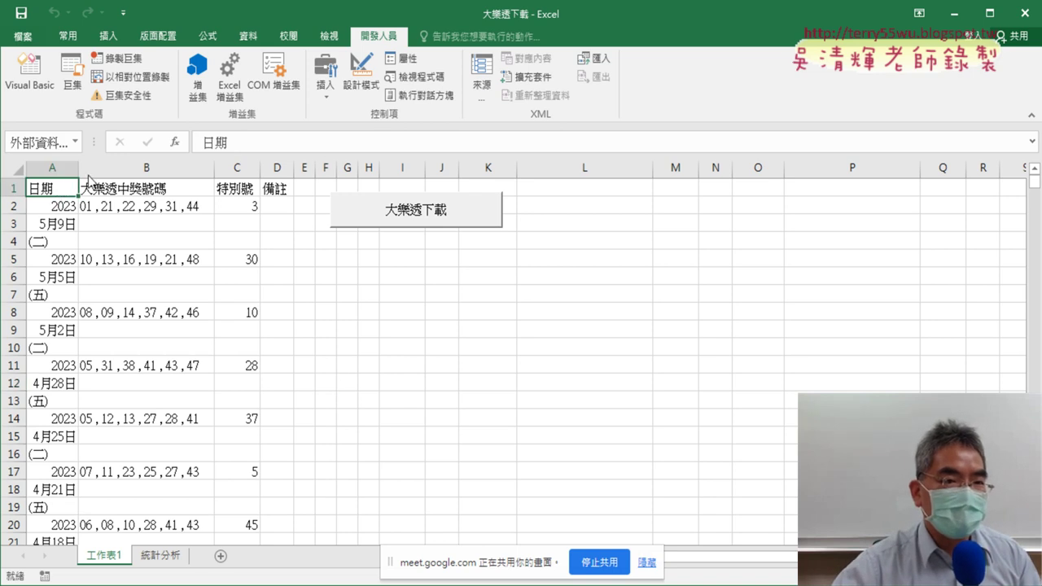
click(253, 39)
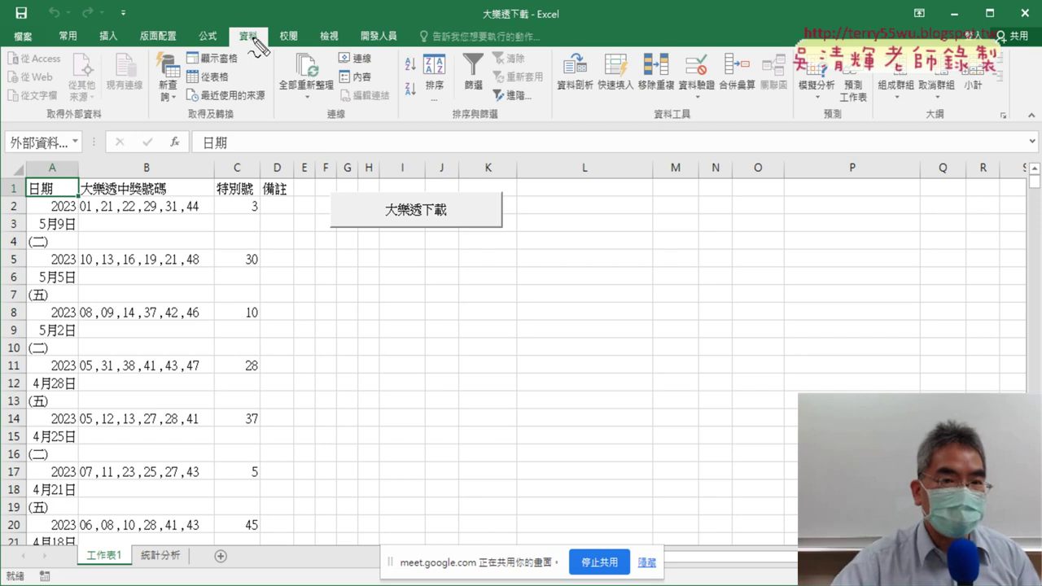
- Sort the draws ascending by 日期 so the data starts with the 2004 results at row 2
drag(410, 55, 417, 57)
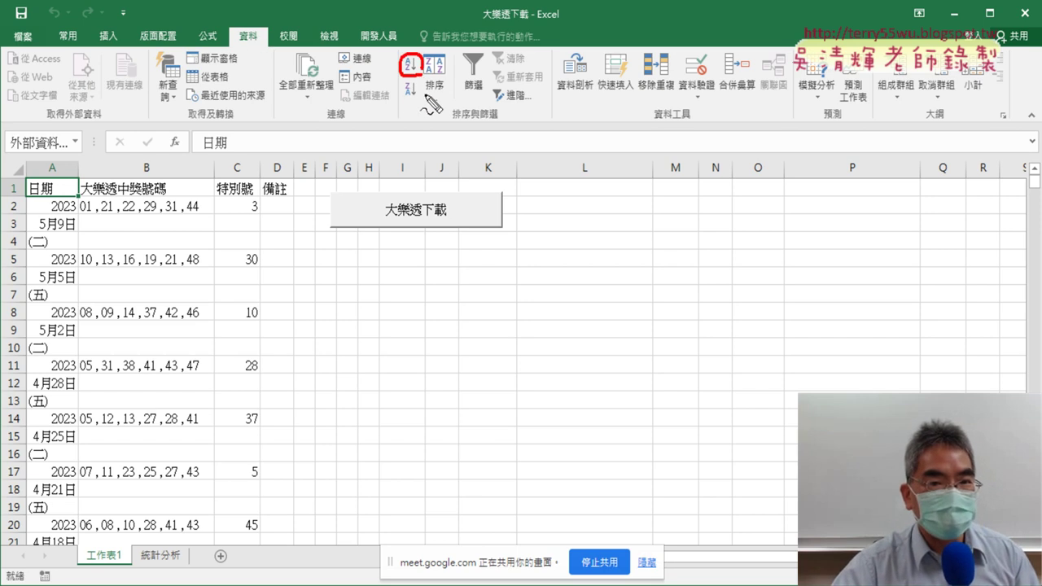
drag(424, 98, 415, 98)
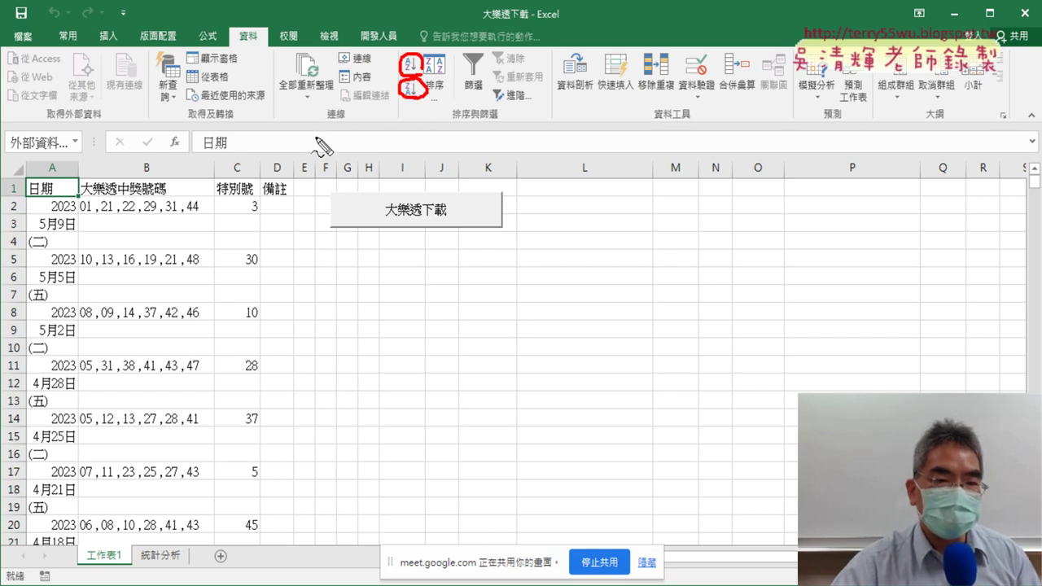
drag(342, 76, 399, 96)
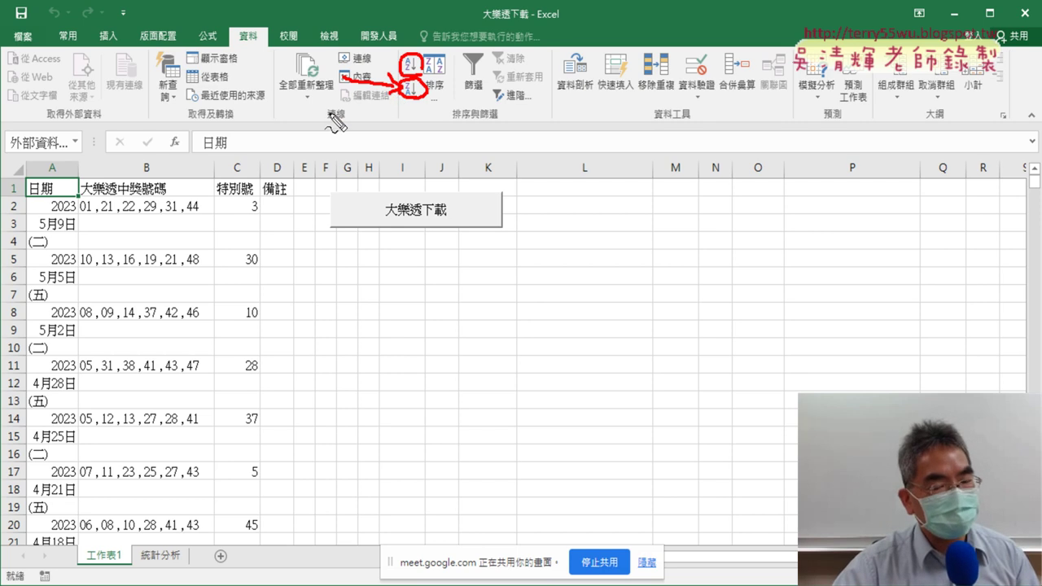
drag(348, 46, 404, 65)
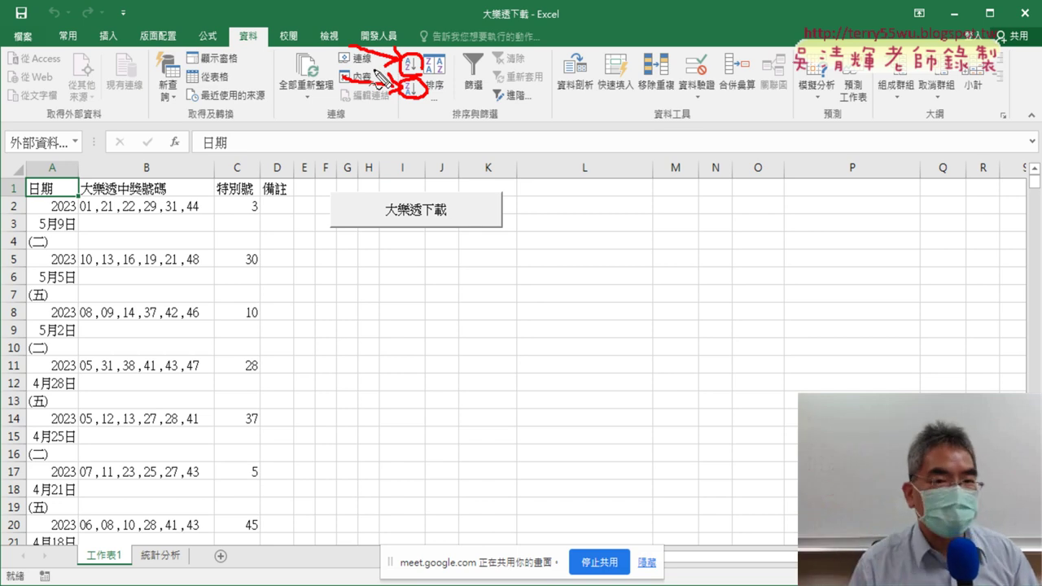
key(e)
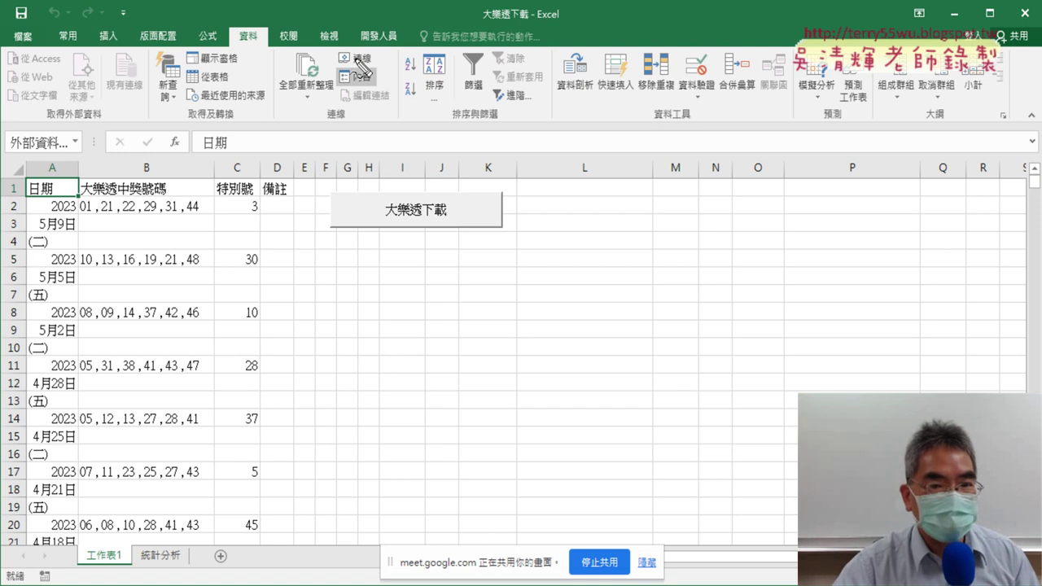
mouse_move(354, 56)
mouse_down()
mouse_move(384, 65)
mouse_move(411, 57)
mouse_up()
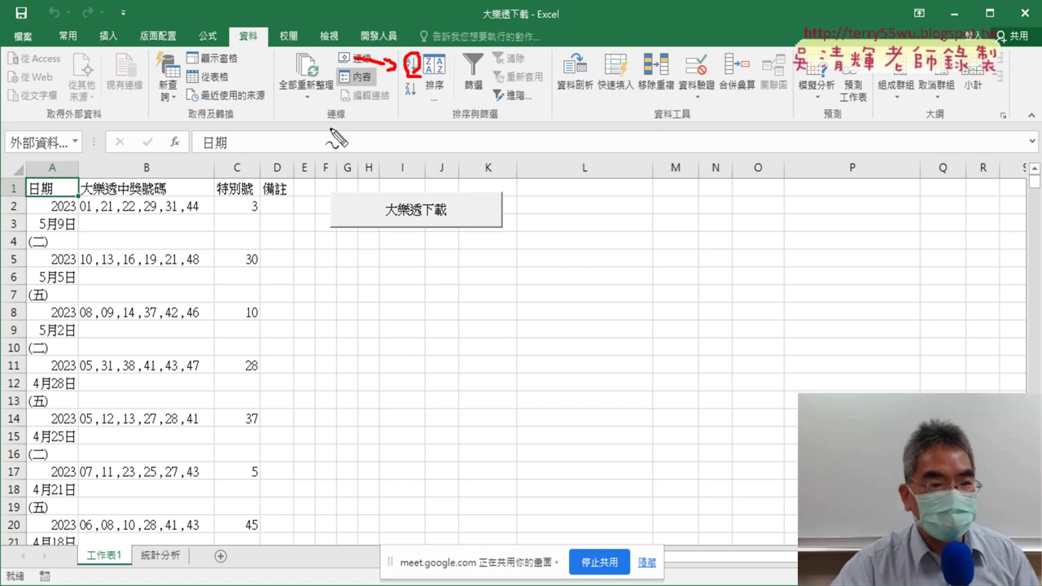
drag(79, 200, 79, 177)
mouse_move(209, 146)
mouse_down()
mouse_move(80, 167)
mouse_move(97, 175)
mouse_up()
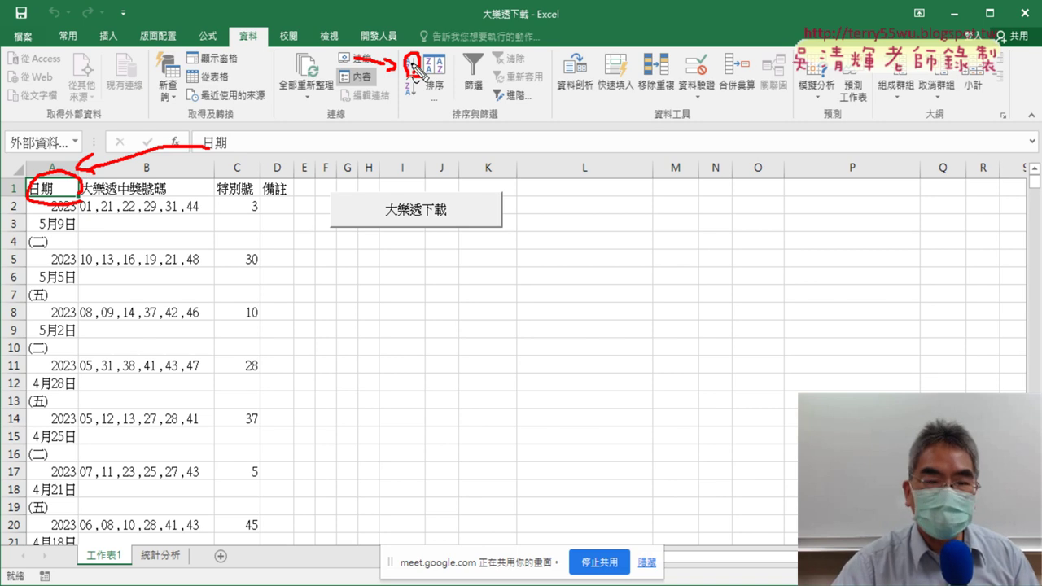
key(Escape)
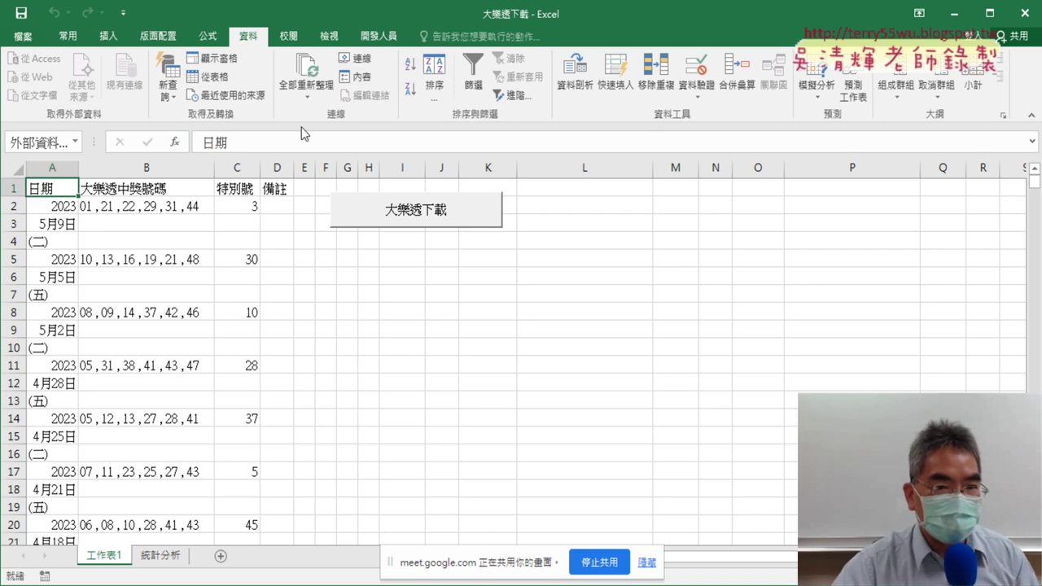
click(411, 71)
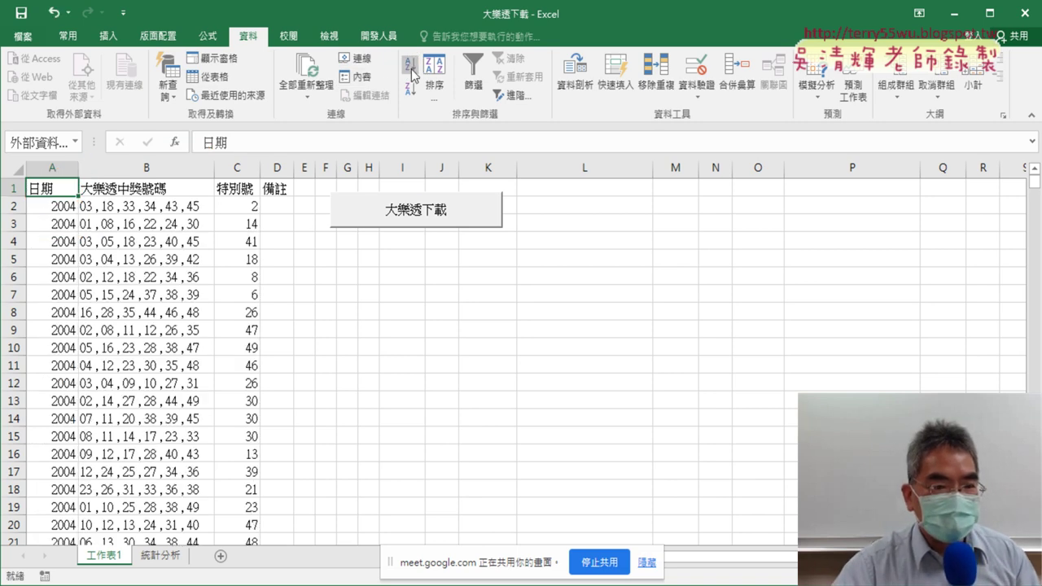
- Jump to the last draw in the winning-numbers column at row 2092
click(175, 192)
key(ctrl+Down)
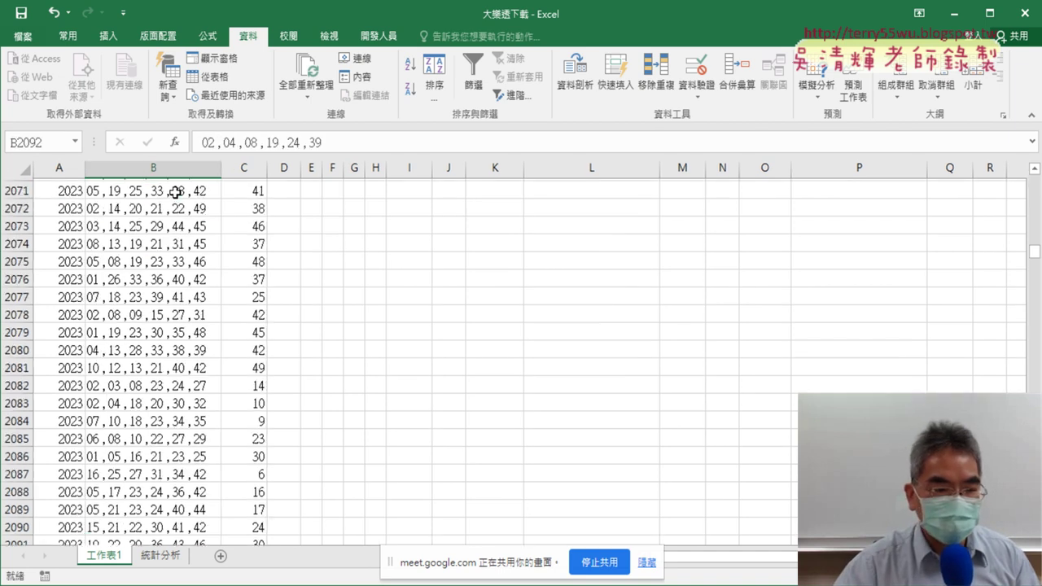
scroll(166, 275, down, 2)
scroll(166, 275, down, 2)
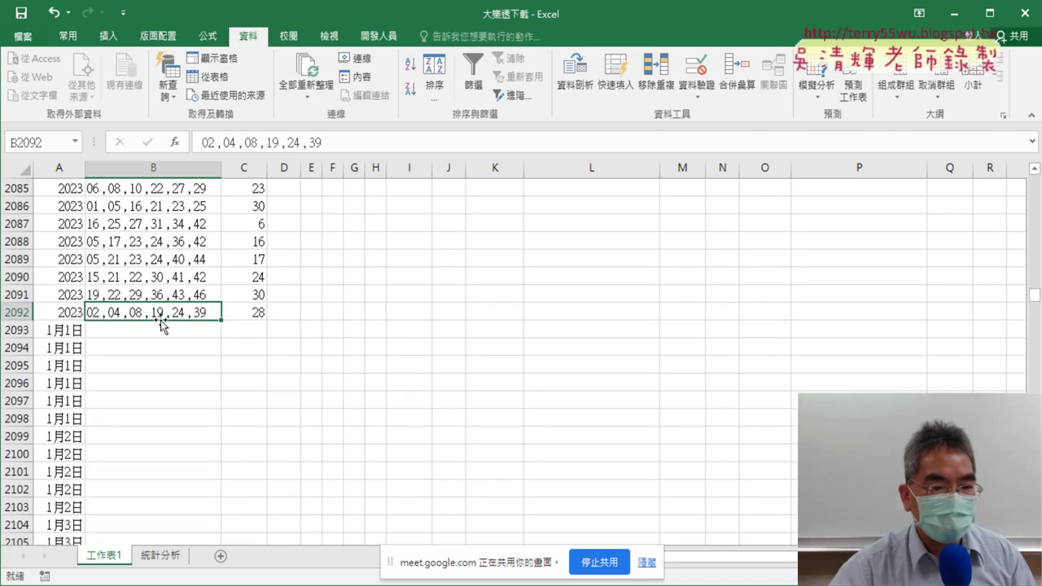
click(18, 311)
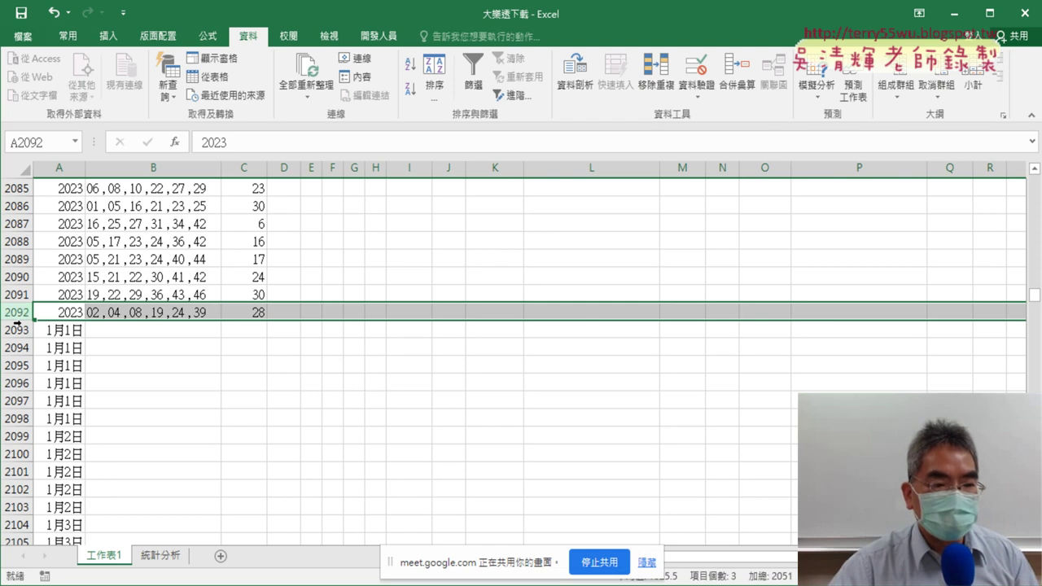
- Inspect the leftover date and repeated header rows below the draws, ending at rows 6324–6343
click(15, 330)
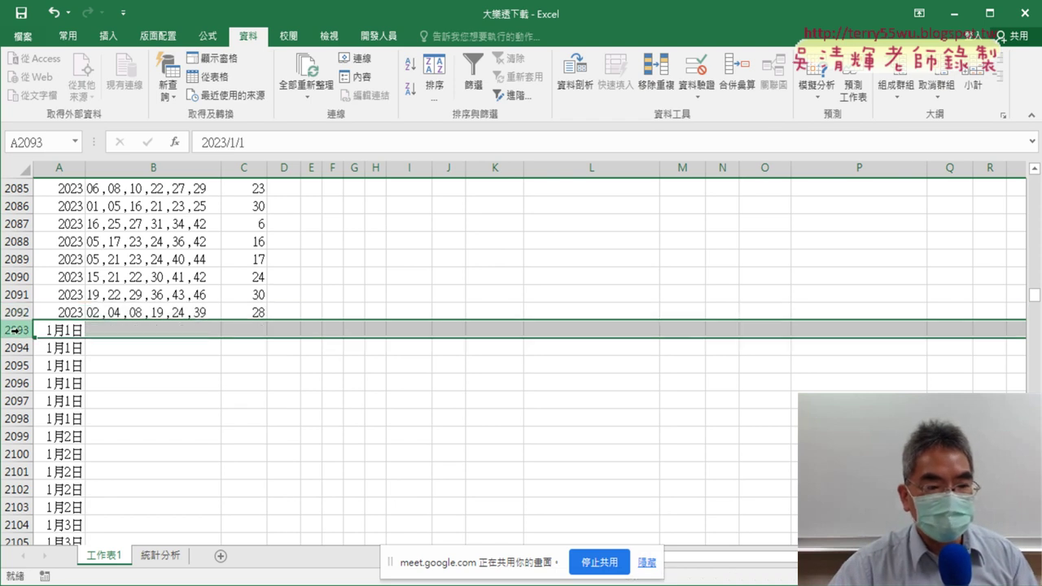
click(147, 311)
click(150, 328)
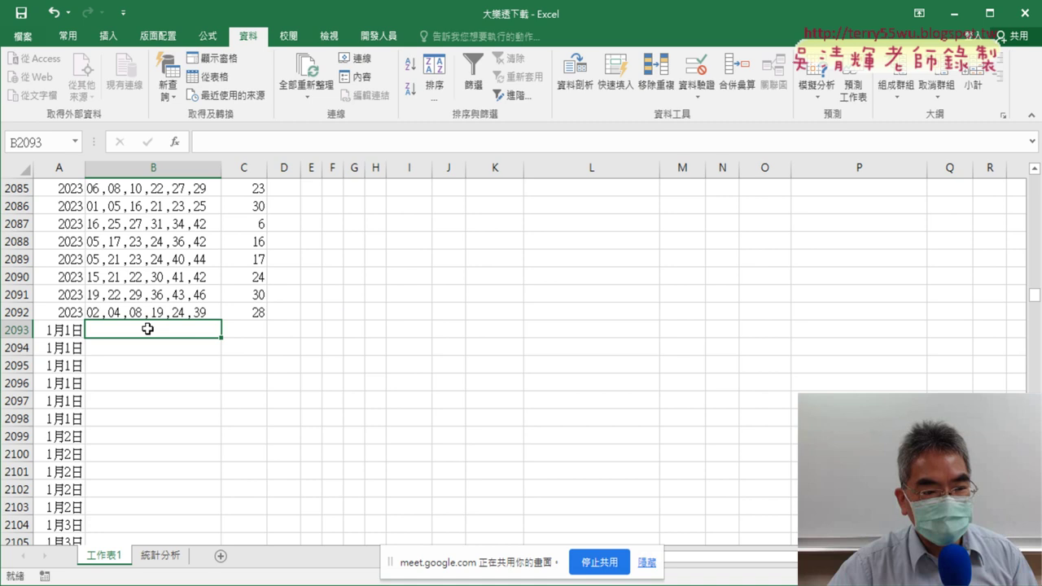
click(15, 330)
click(70, 330)
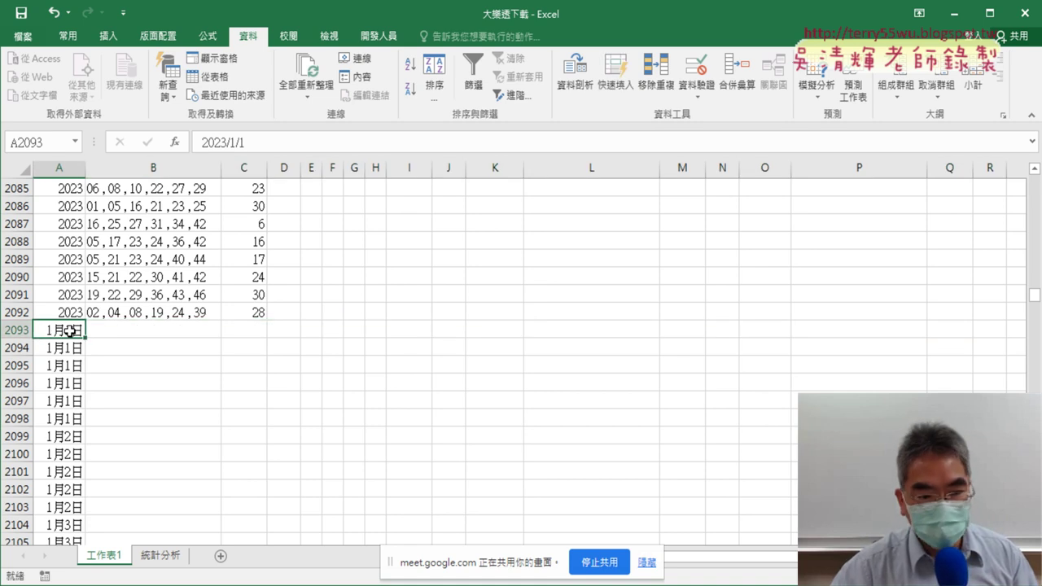
key(ctrl+Down)
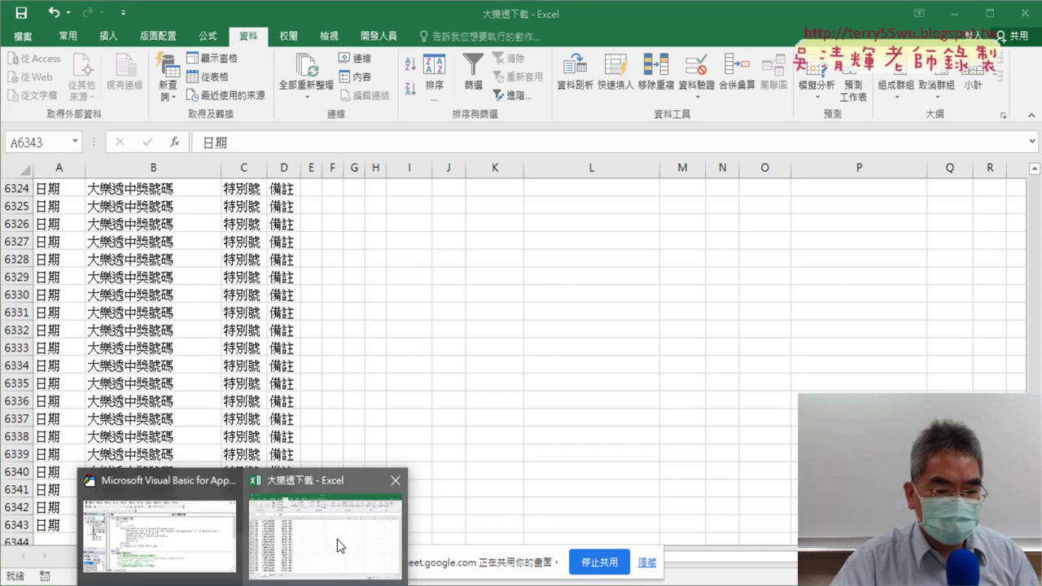
click(336, 539)
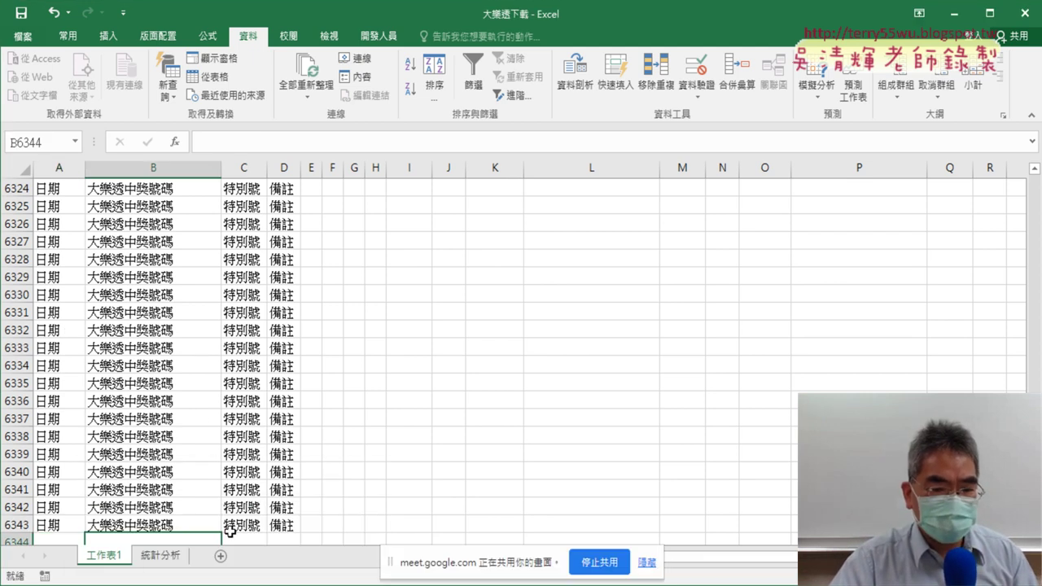
- Open the VBA editor from the Developer tab and scroll Module1 to the 刪除不要的列 macro
click(378, 36)
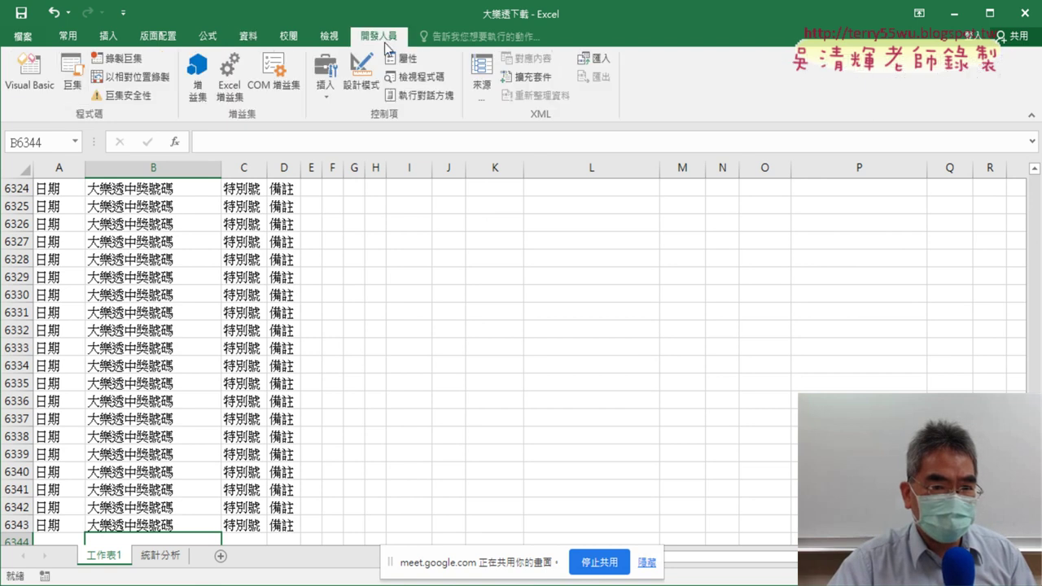
click(30, 74)
scroll(579, 288, down, 2)
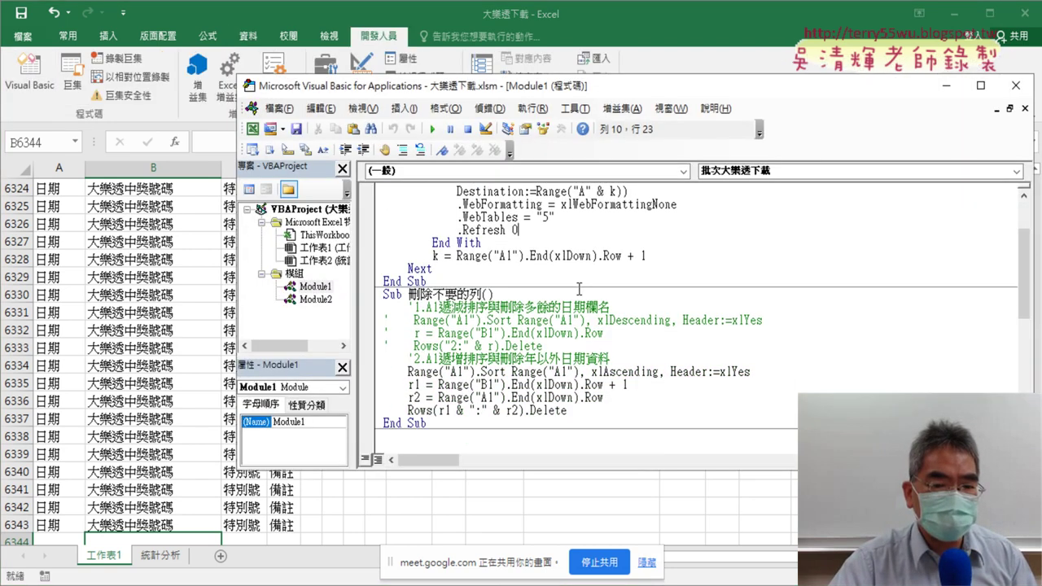
scroll(579, 289, down, 1)
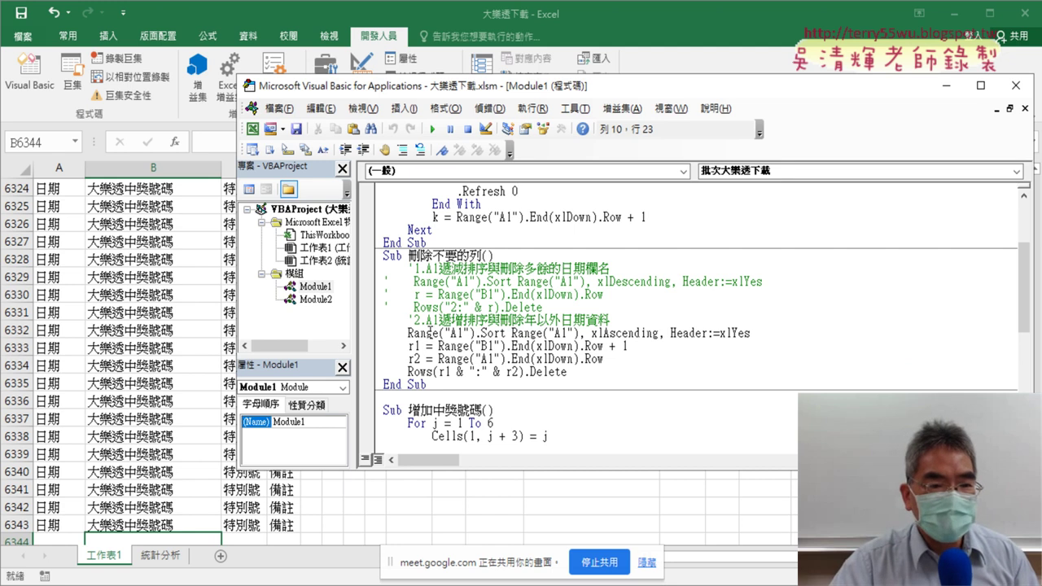
- Return the worksheet to cell A1, then bring the 刪除不要的列 code back over the sheet
click(65, 258)
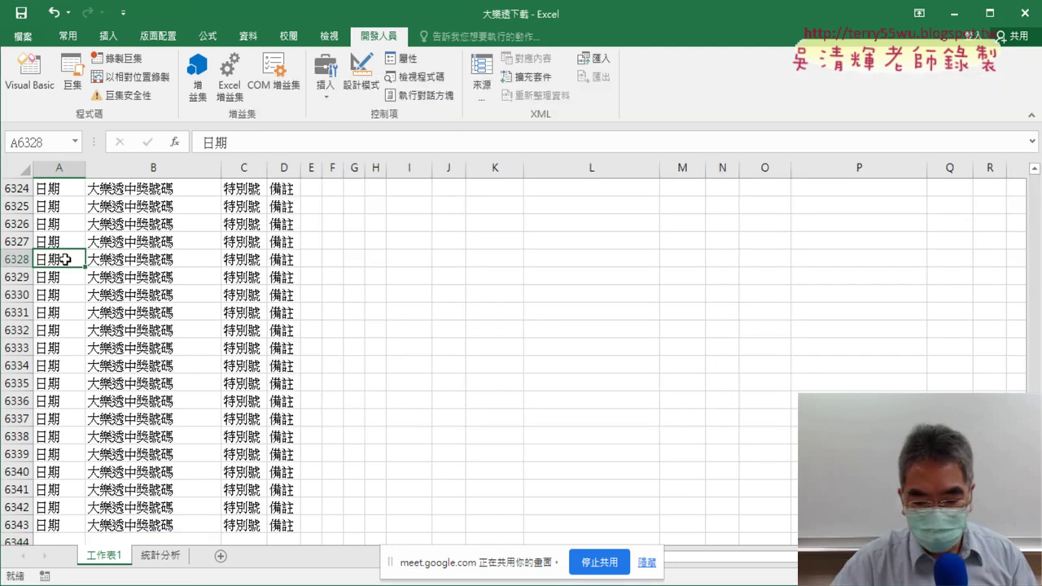
key(ctrl+Home)
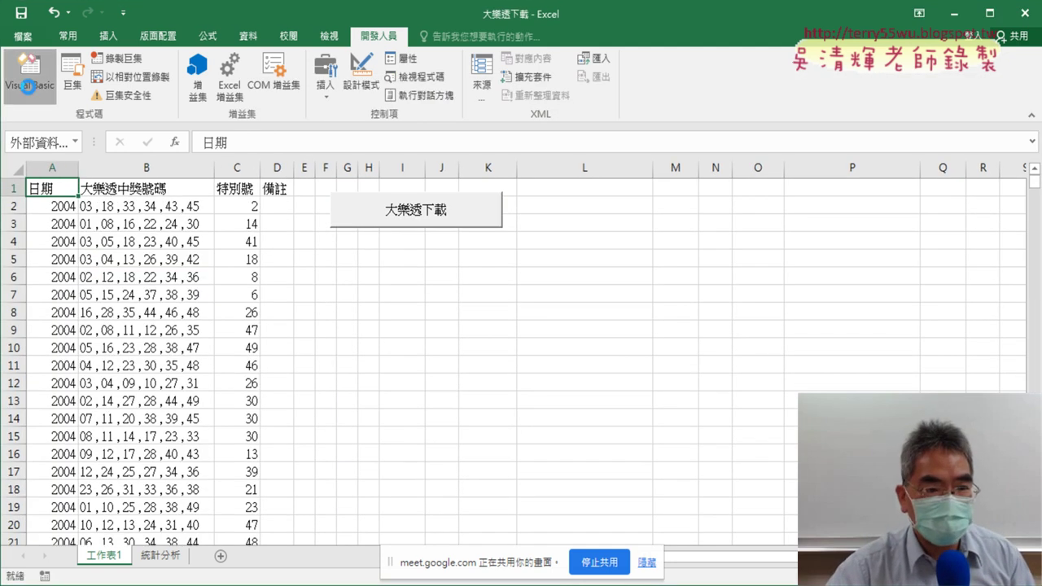
click(29, 71)
drag(749, 333, 415, 333)
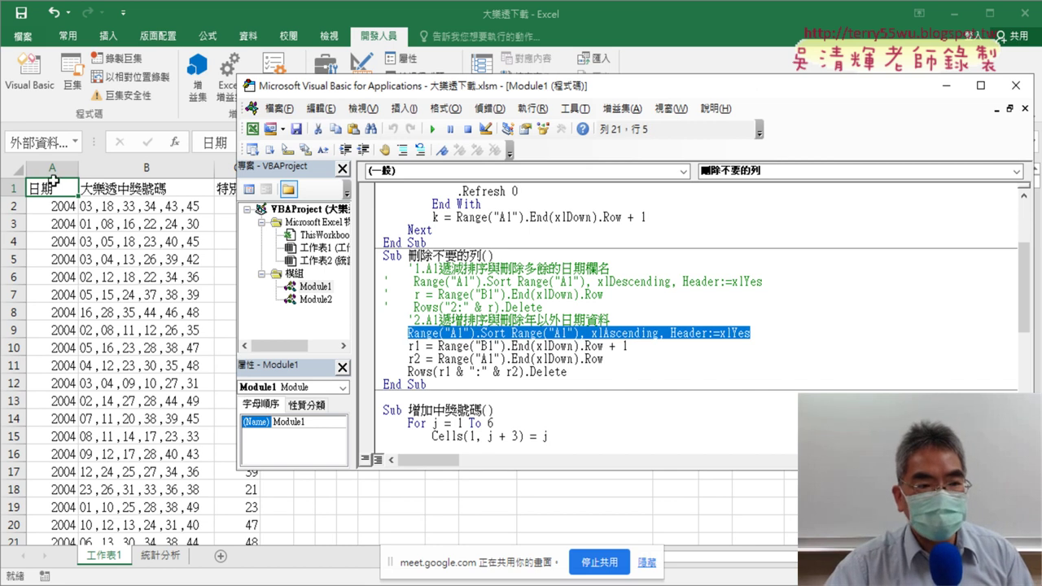
drag(376, 88, 380, 134)
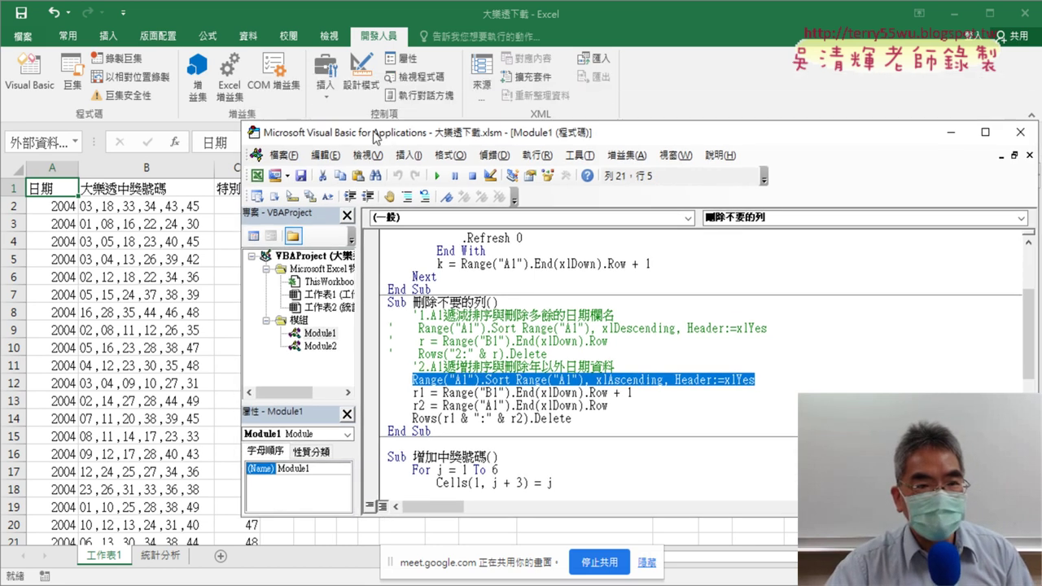
click(246, 39)
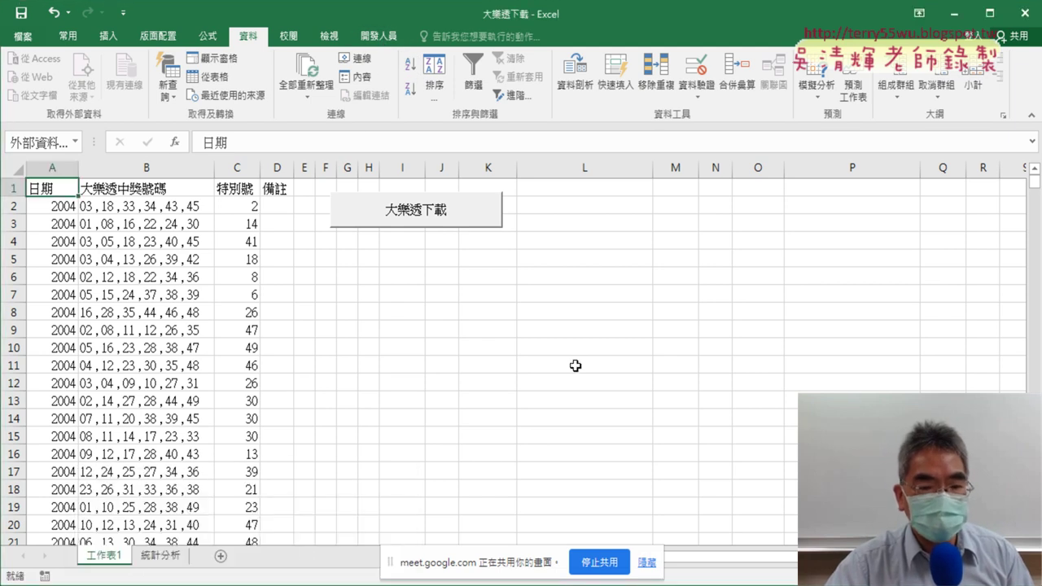
click(147, 521)
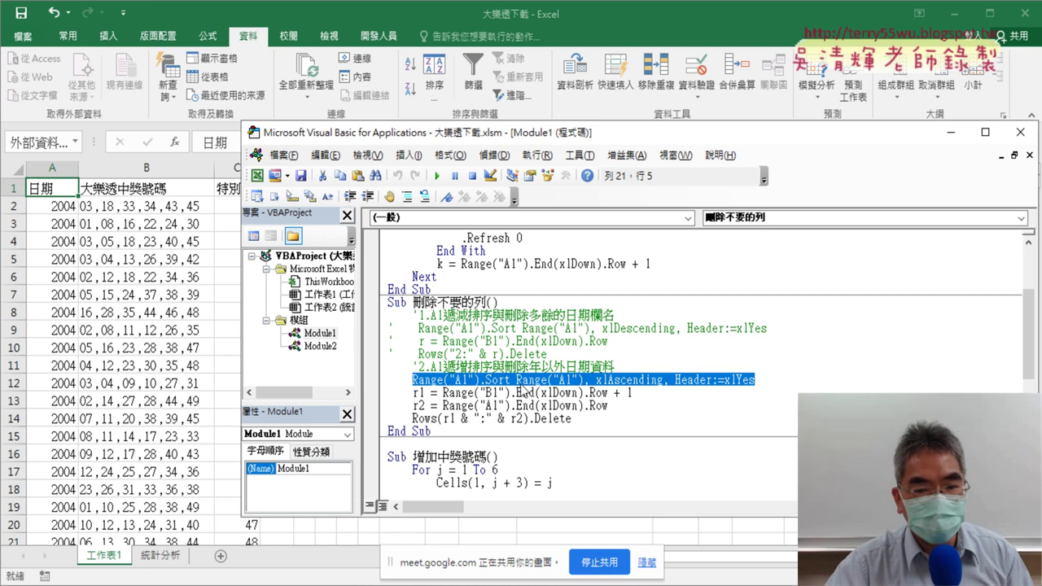
- Replace the sort arguments so the line reads Range("A1").Sort Range("A1")
drag(481, 379, 754, 381)
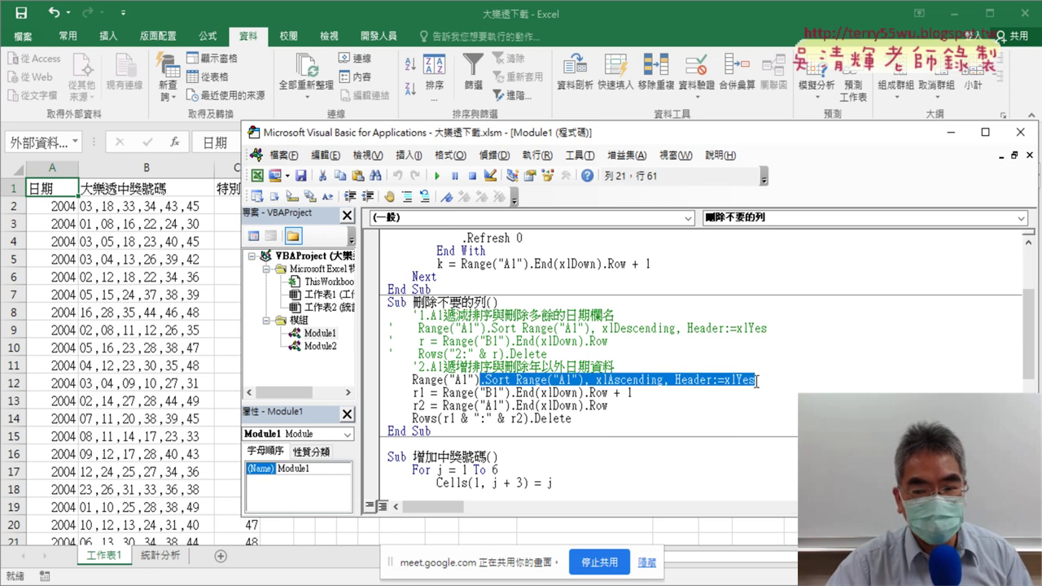
text(.)
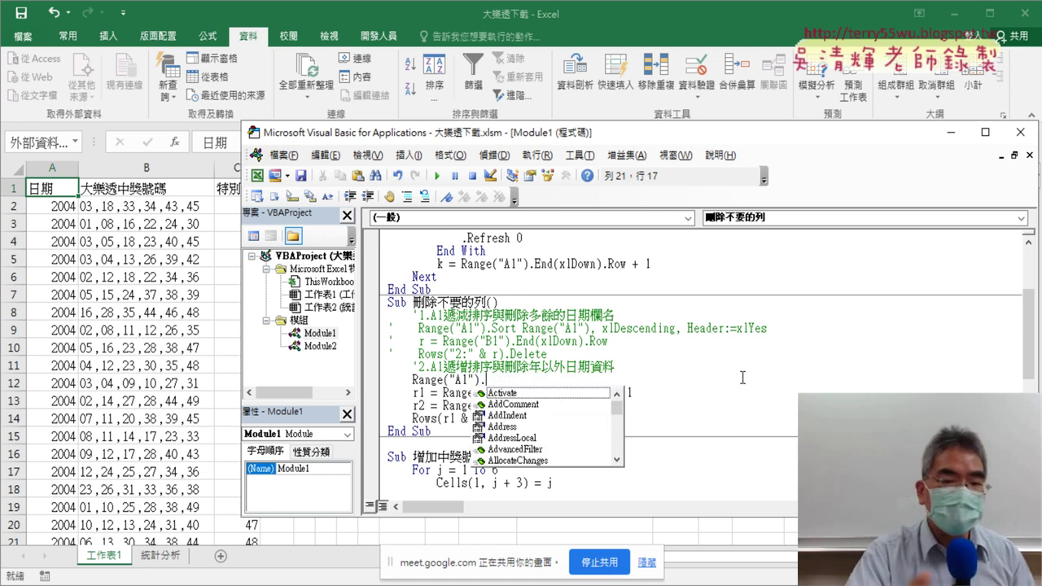
text(s)
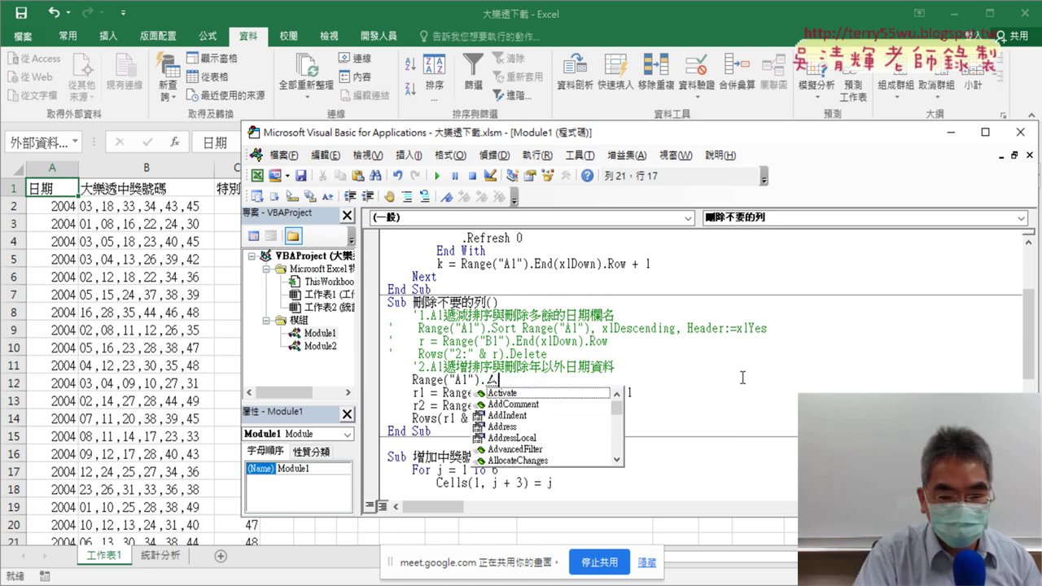
key(BackSpace)
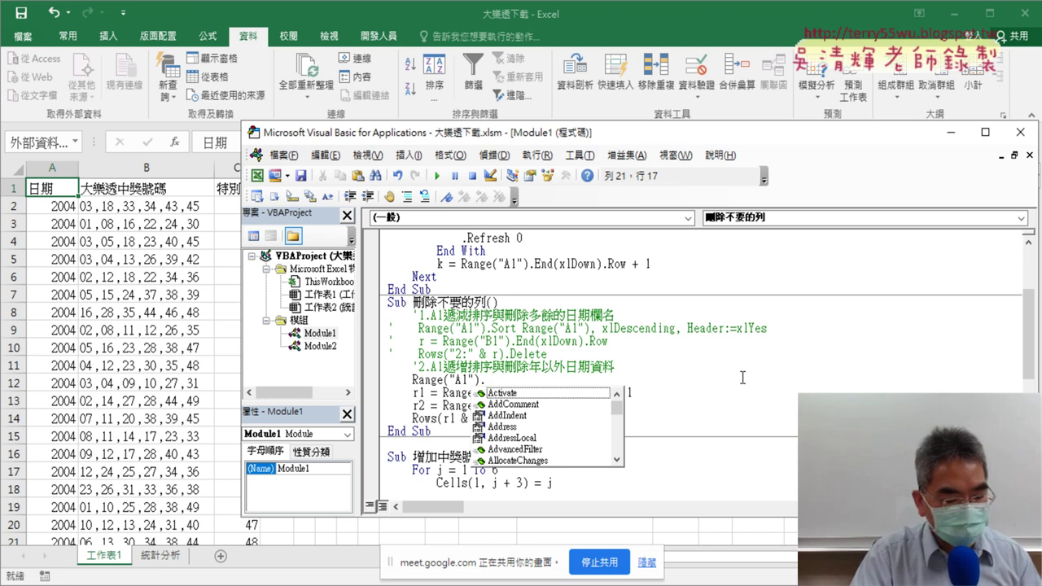
text(sor)
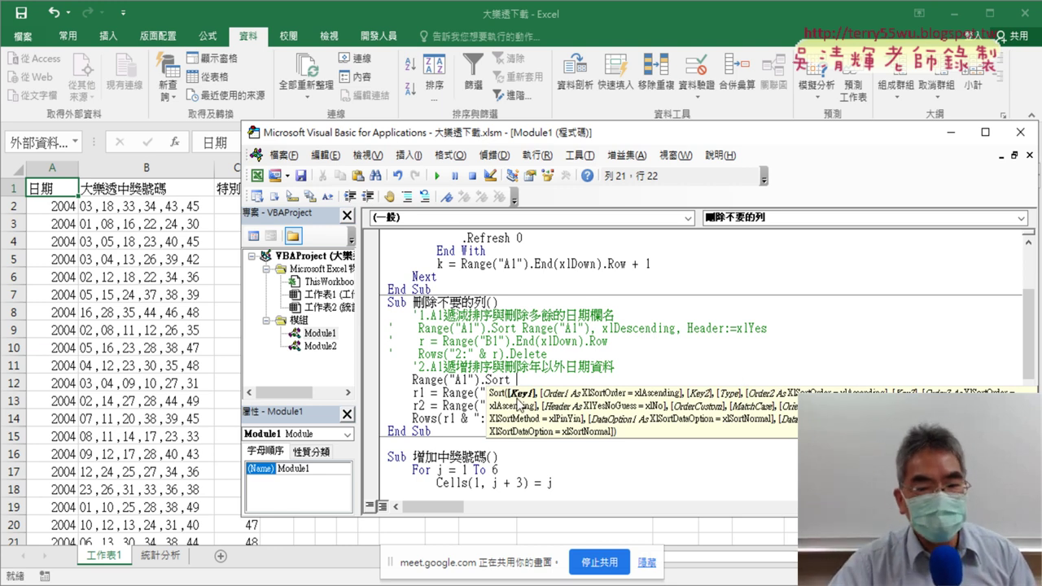
drag(412, 381, 478, 383)
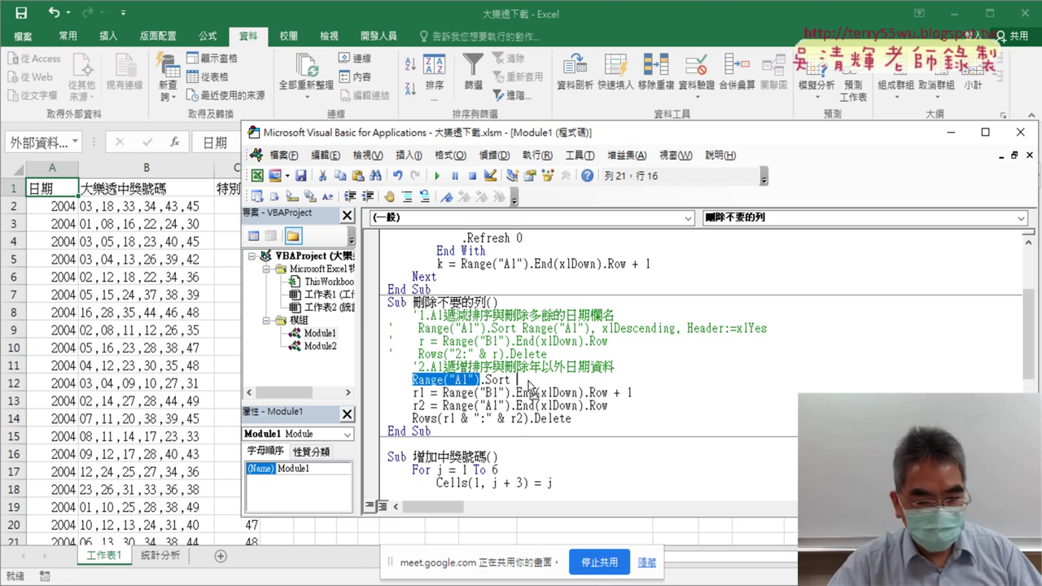
drag(528, 381, 528, 381)
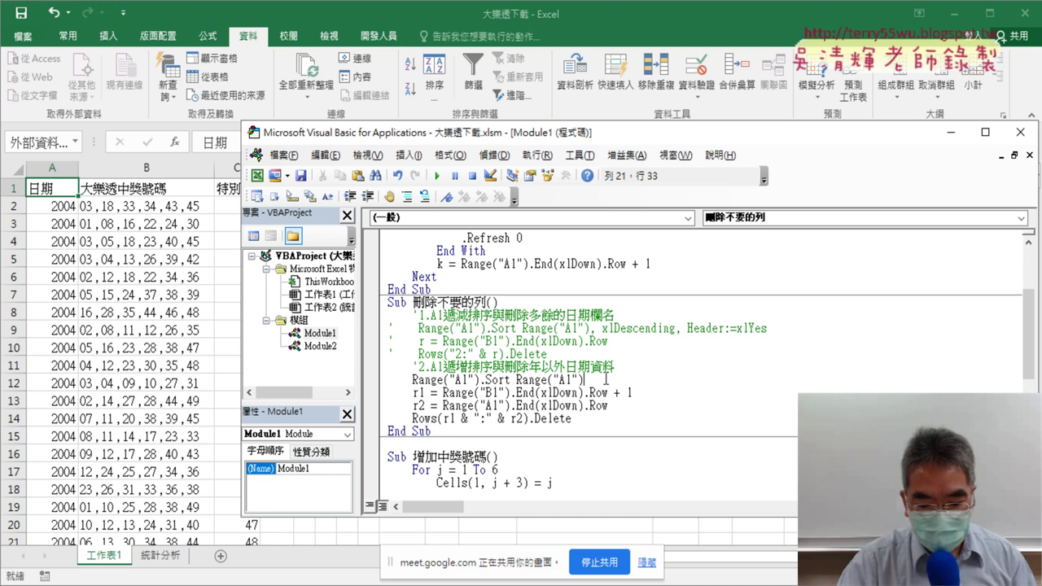
- Add a comma after the Range("A1") sort key and mark the Data tab's sort buttons in red
text(,)
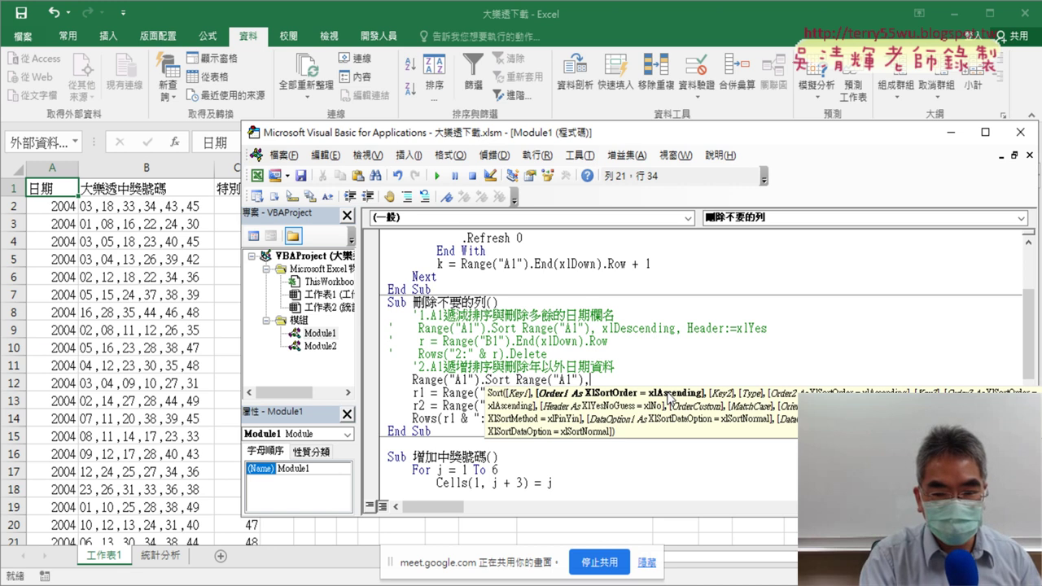
key(BackSpace)
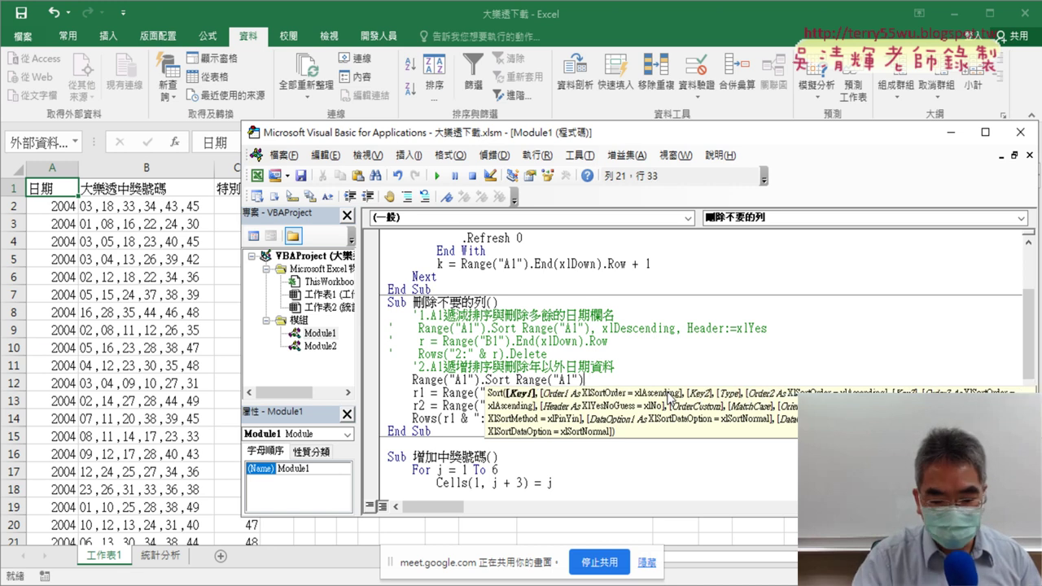
text(,)
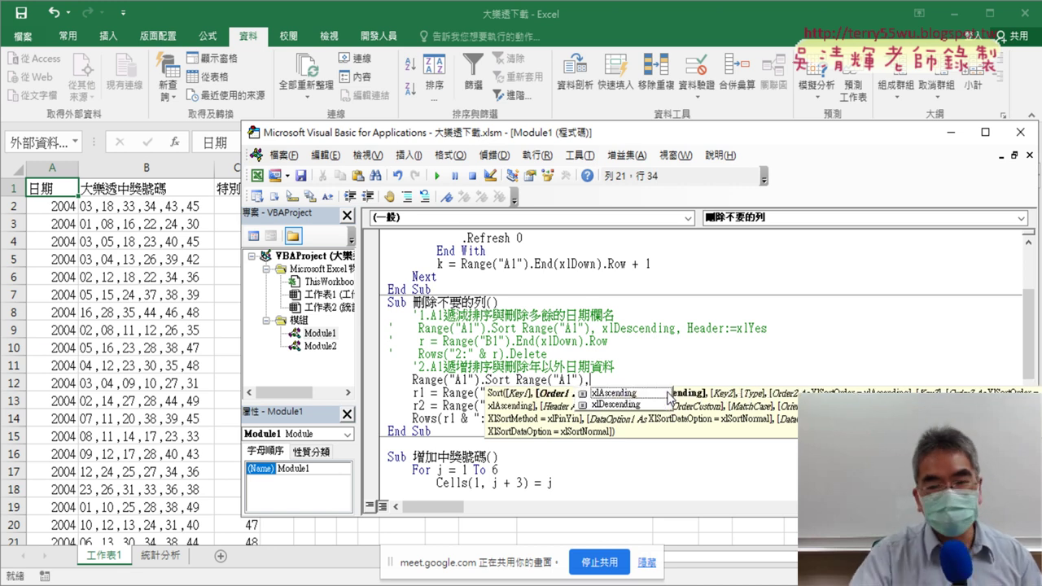
key(BackSpace)
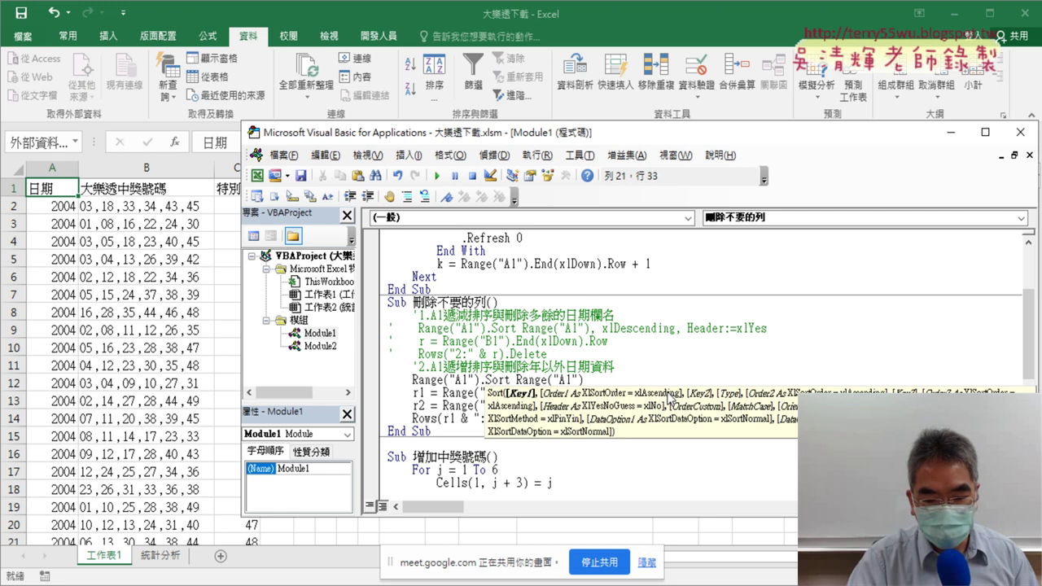
text(,)
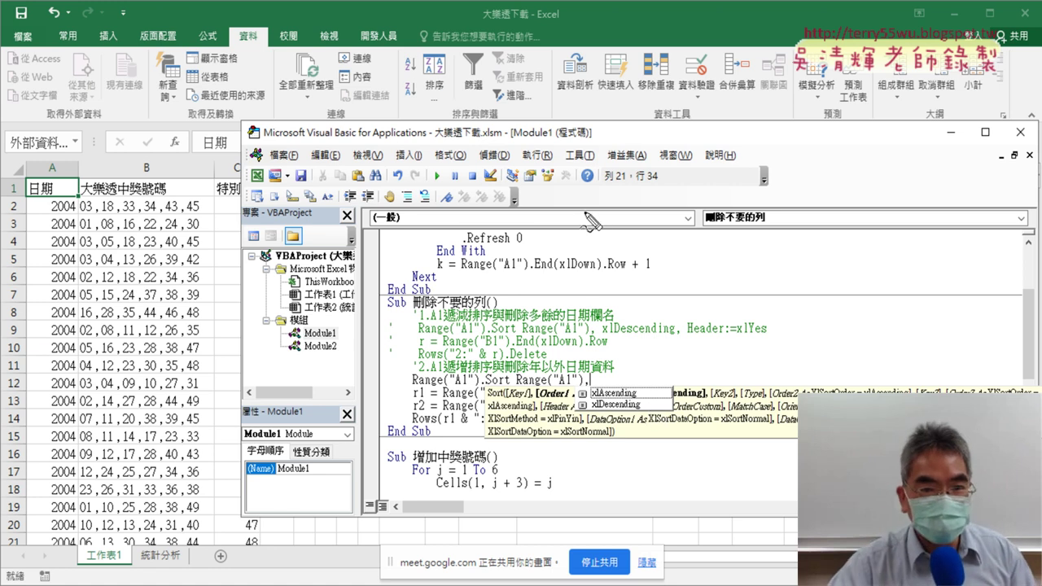
mouse_move(423, 85)
mouse_down()
mouse_move(403, 57)
mouse_move(439, 67)
mouse_move(590, 269)
mouse_move(609, 376)
mouse_up()
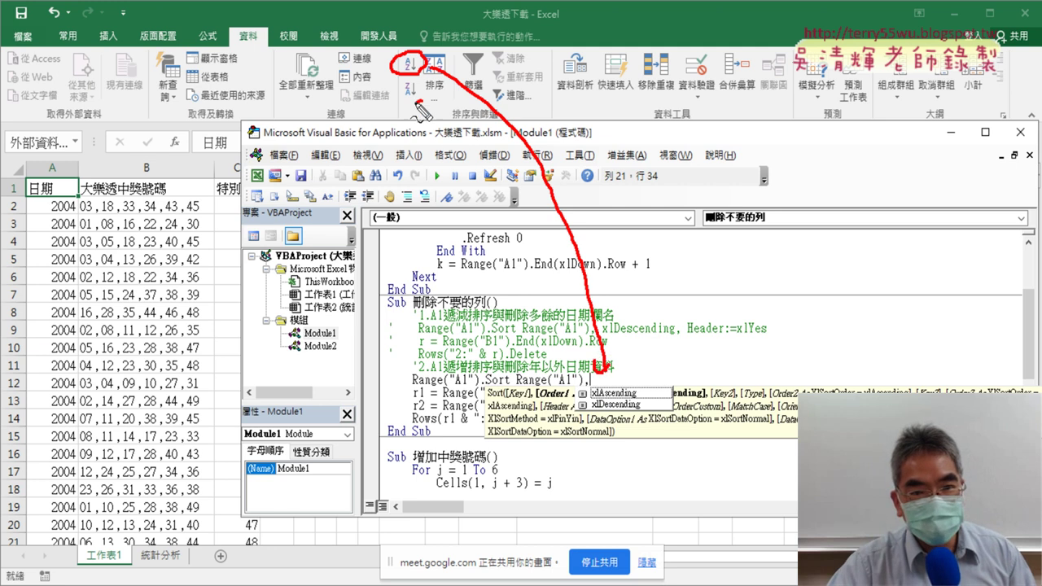
- Clear the red annotations, then retype the comma and an x to start the sort-order argument
mouse_move(415, 79)
mouse_down()
mouse_move(419, 104)
mouse_move(379, 267)
mouse_move(553, 407)
mouse_move(640, 405)
mouse_up()
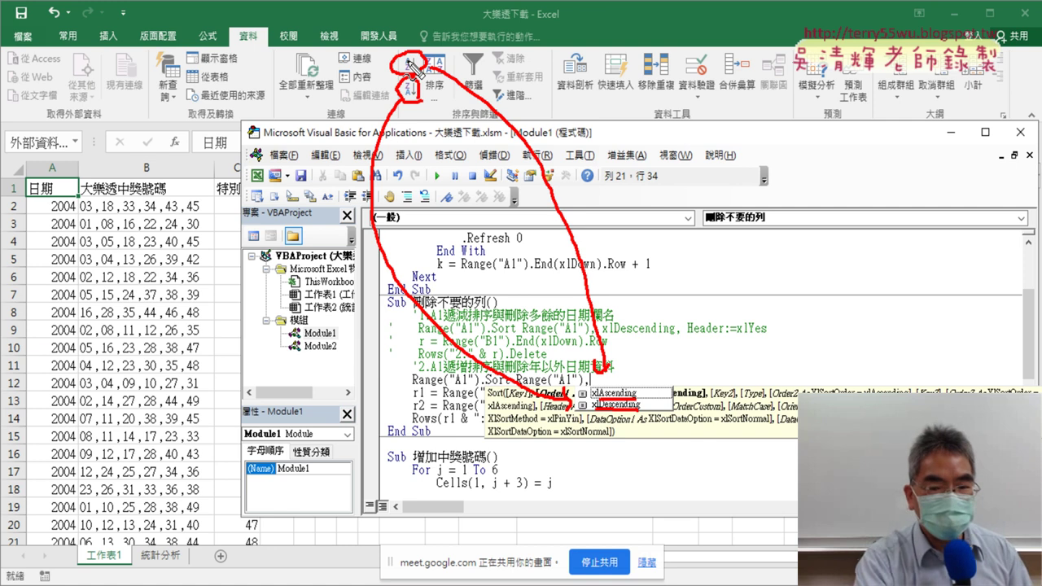
key(Escape)
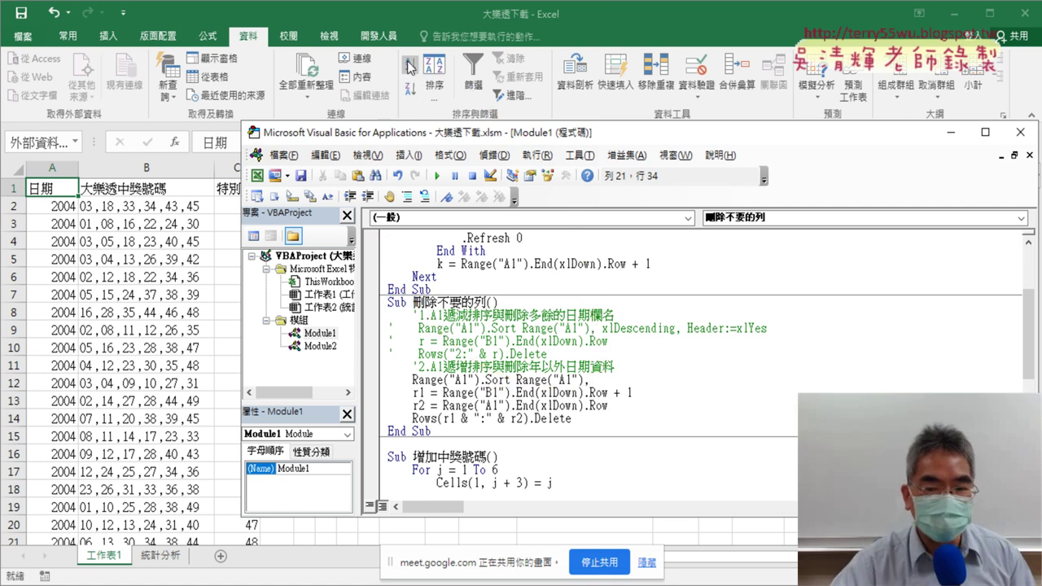
key(BackSpace)
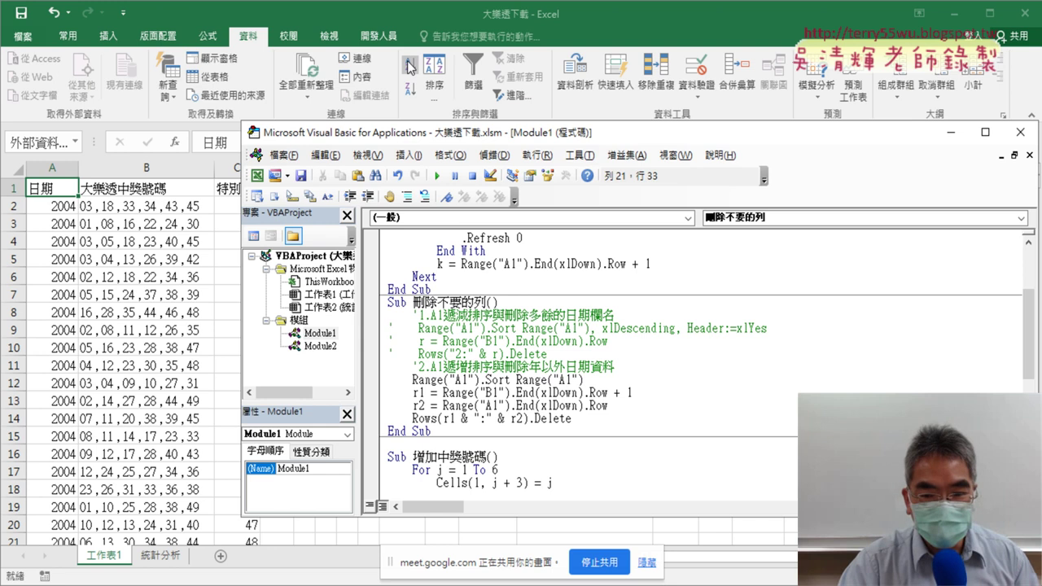
text(,)
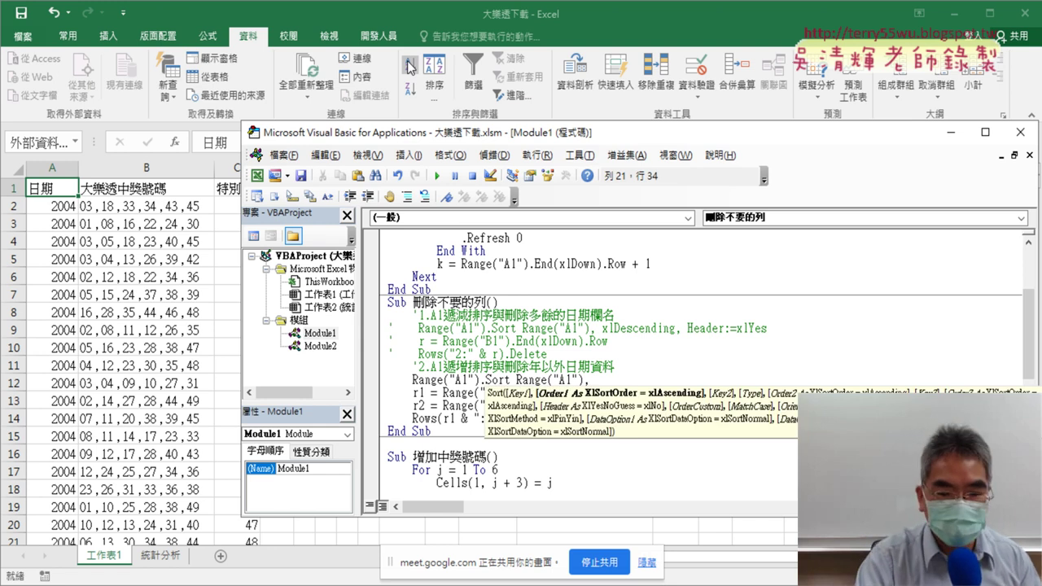
text(x)
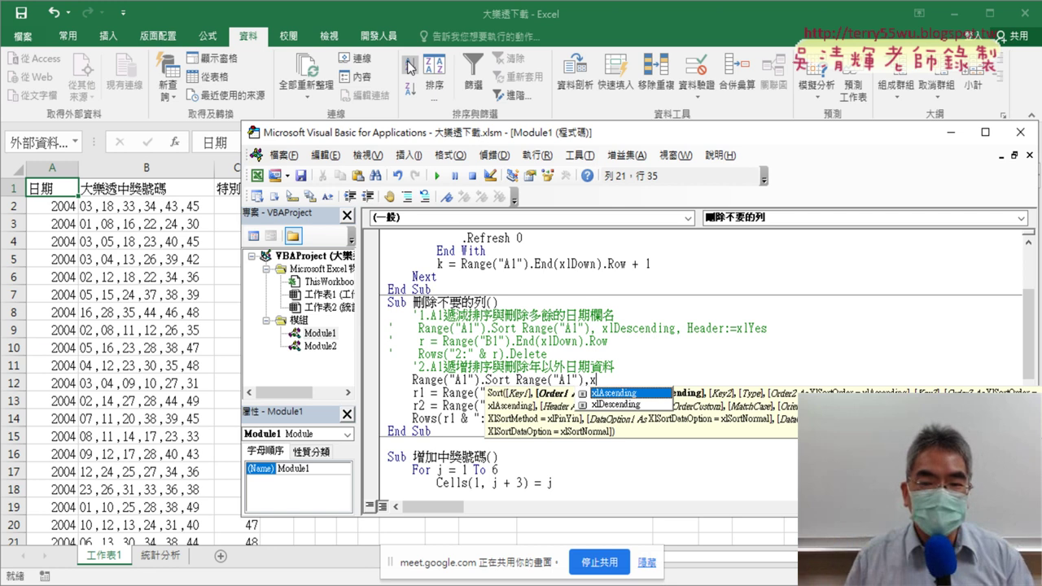
- Complete the Sort line with xlAscending and Header:=xlYes after Range("A1")
double_click(621, 394)
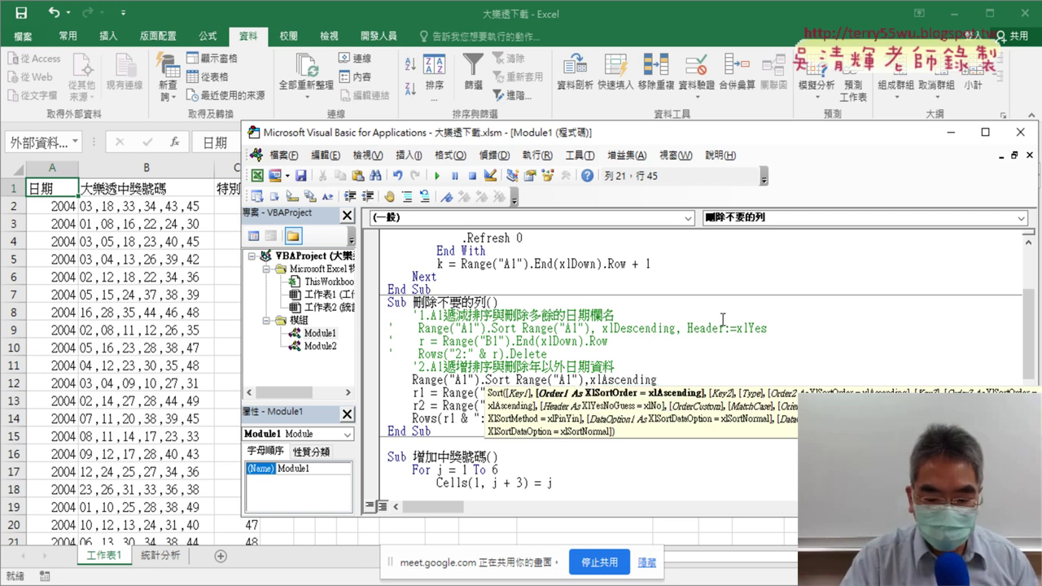
text(,)
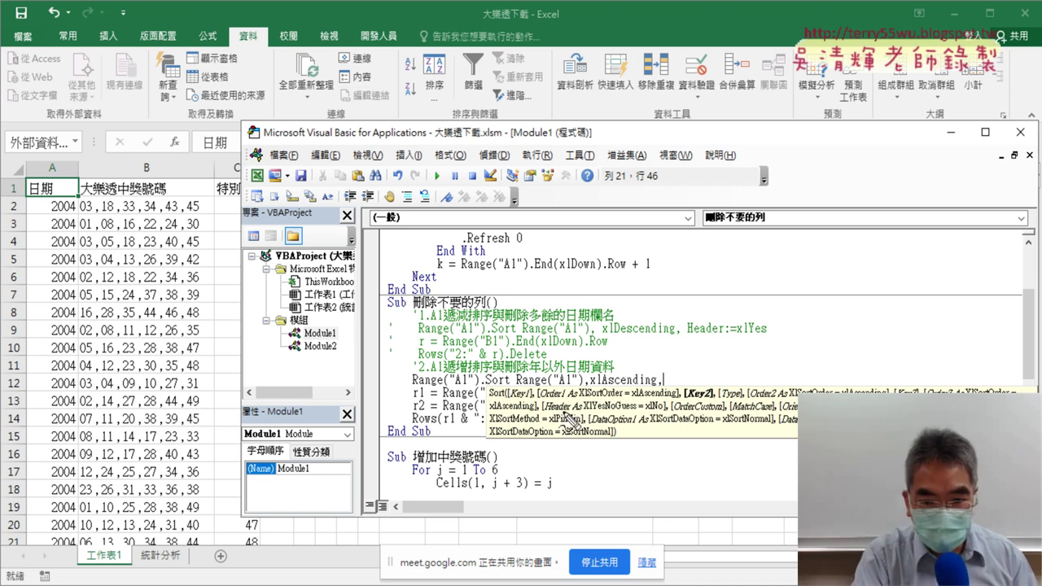
drag(550, 413, 570, 413)
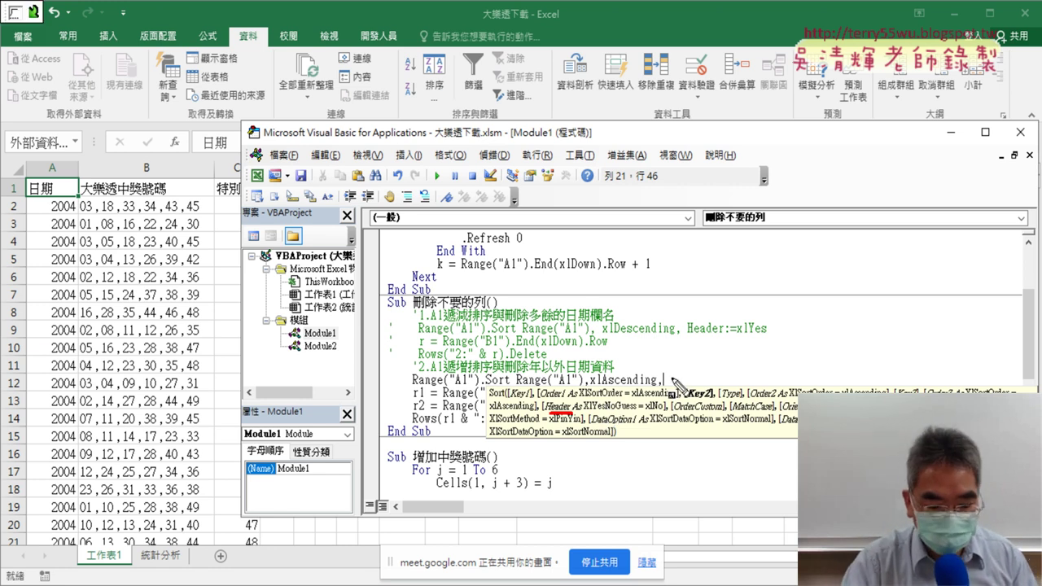
click(672, 379)
text(h)
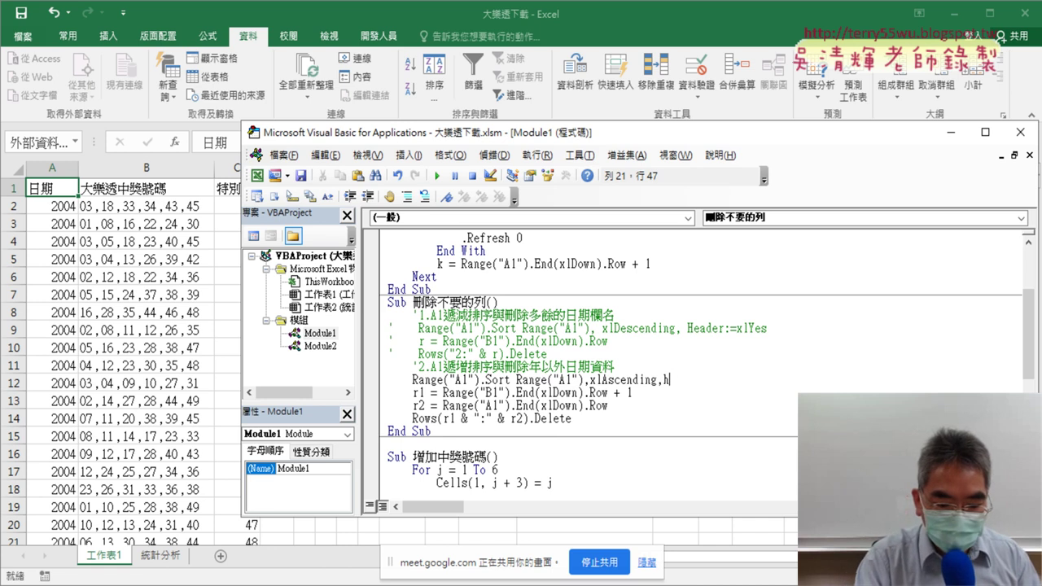
text(ear)
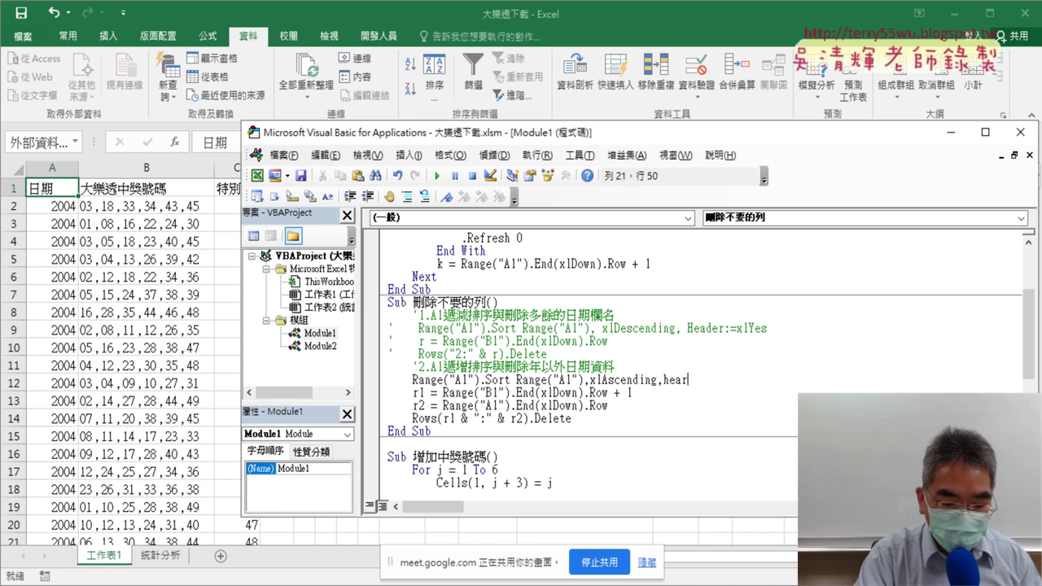
key(BackSpace)
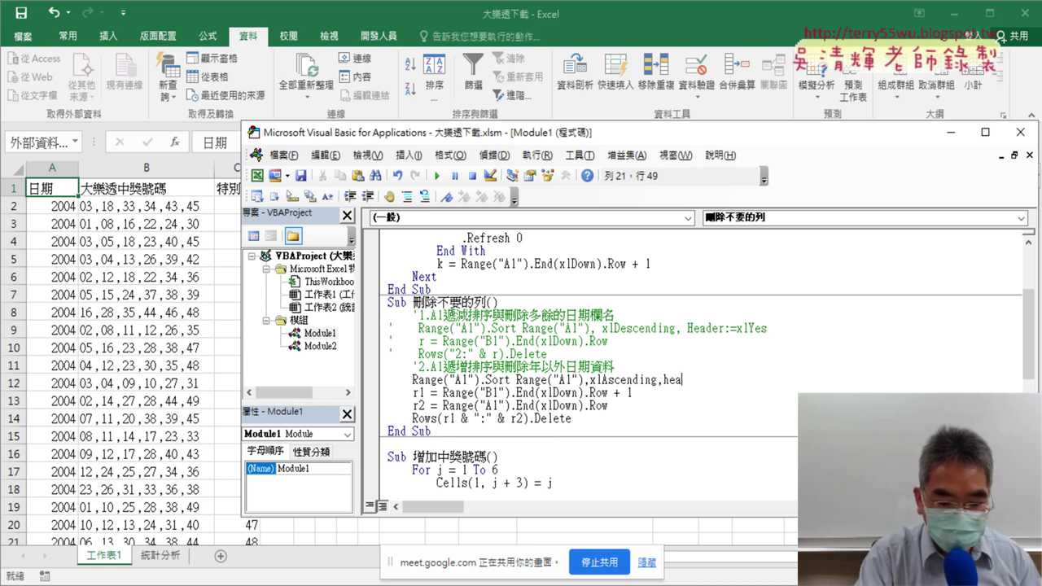
text(der:)
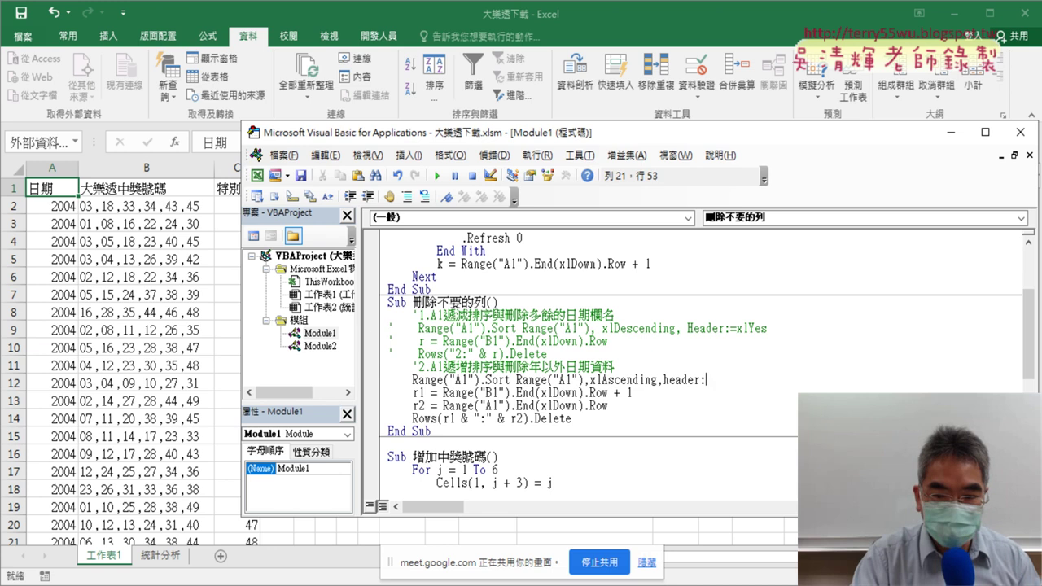
text(=)
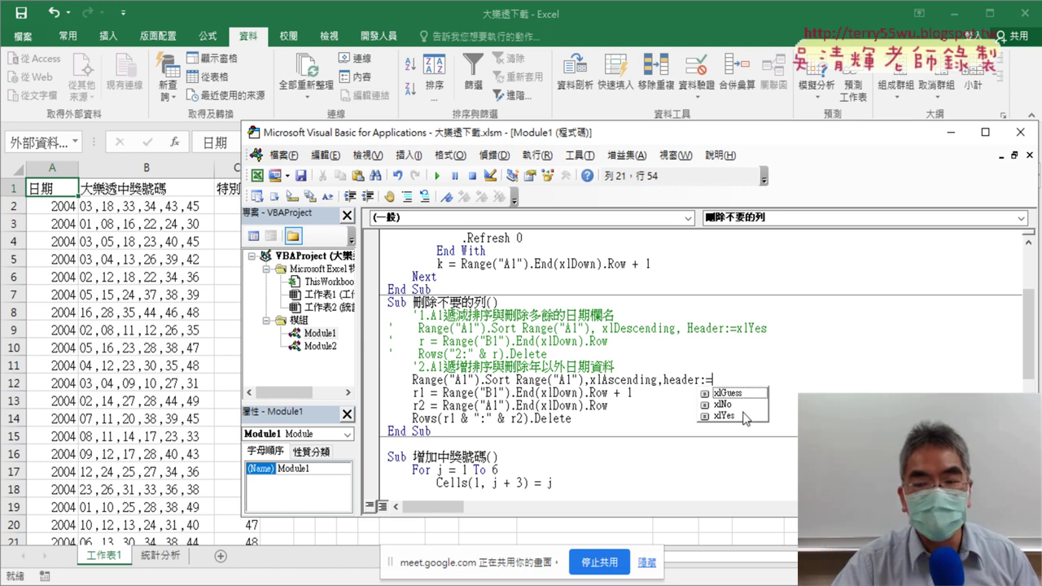
double_click(725, 415)
click(682, 411)
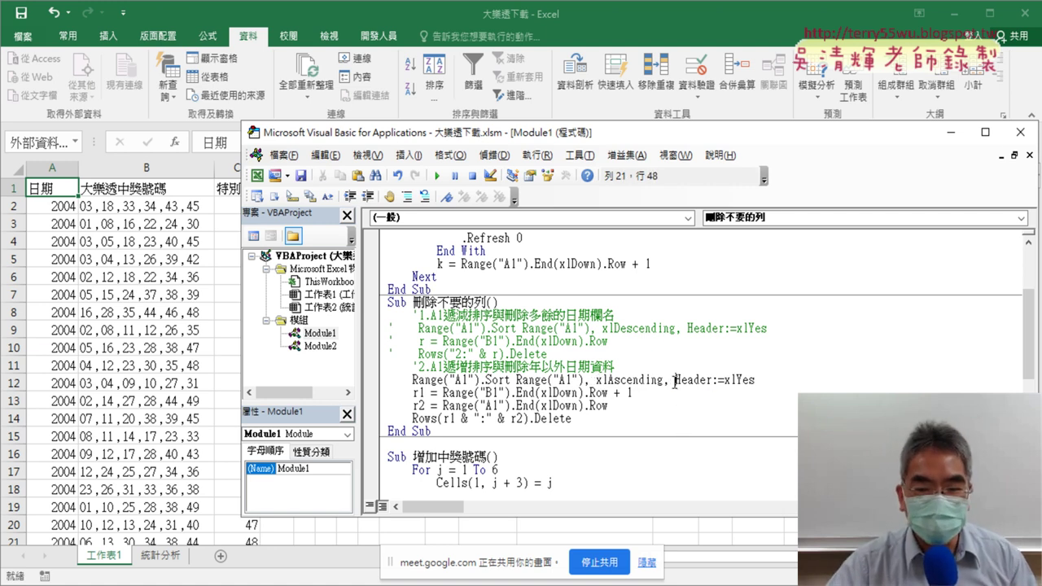
- Point out the Header and Range("A1") arguments, then type key1:= before the sort key
mouse_move(674, 379)
mouse_down()
mouse_move(768, 381)
mouse_move(673, 381)
mouse_up()
click(734, 380)
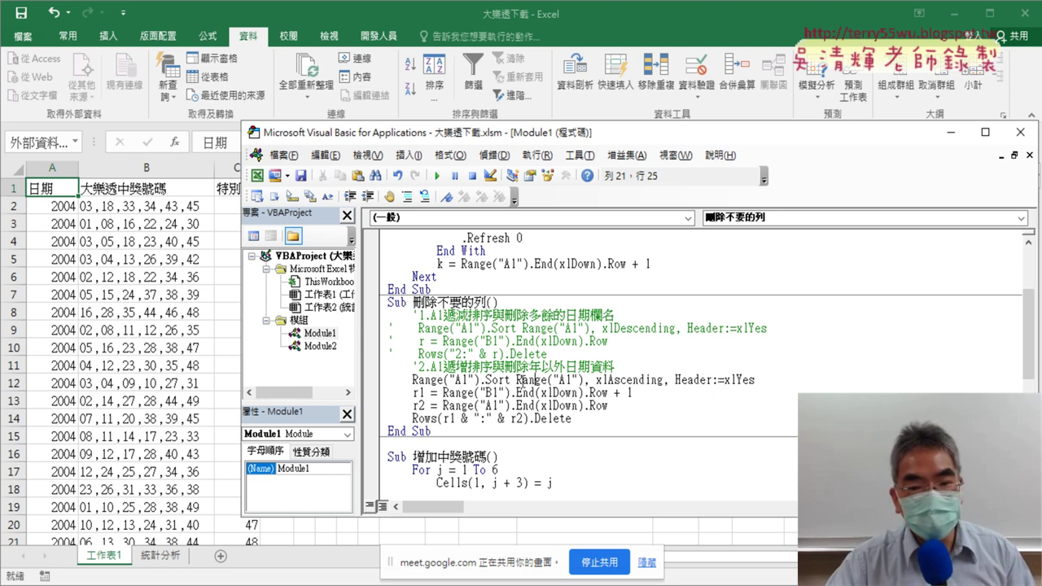
drag(516, 379, 584, 379)
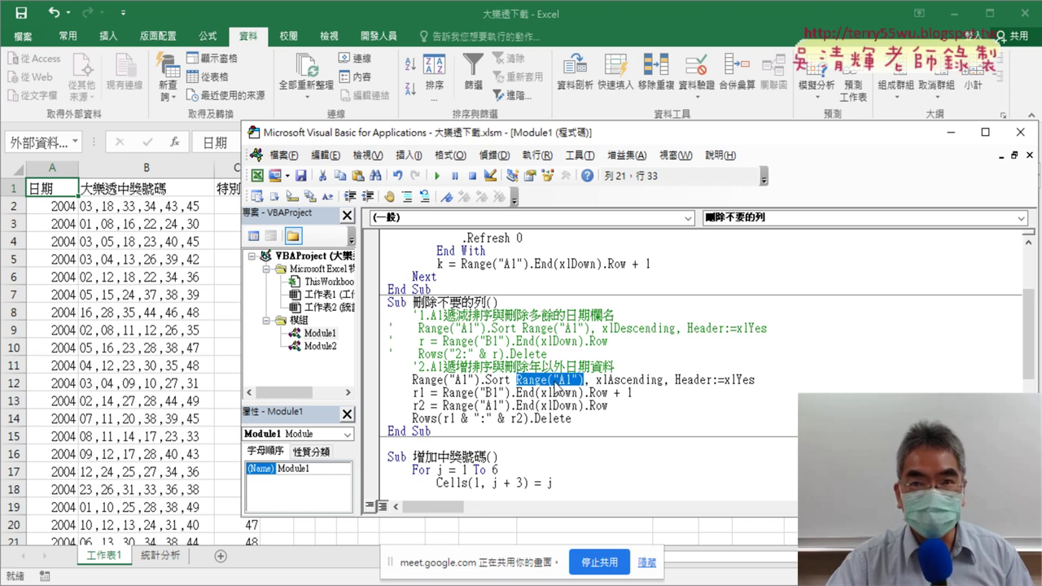
click(518, 380)
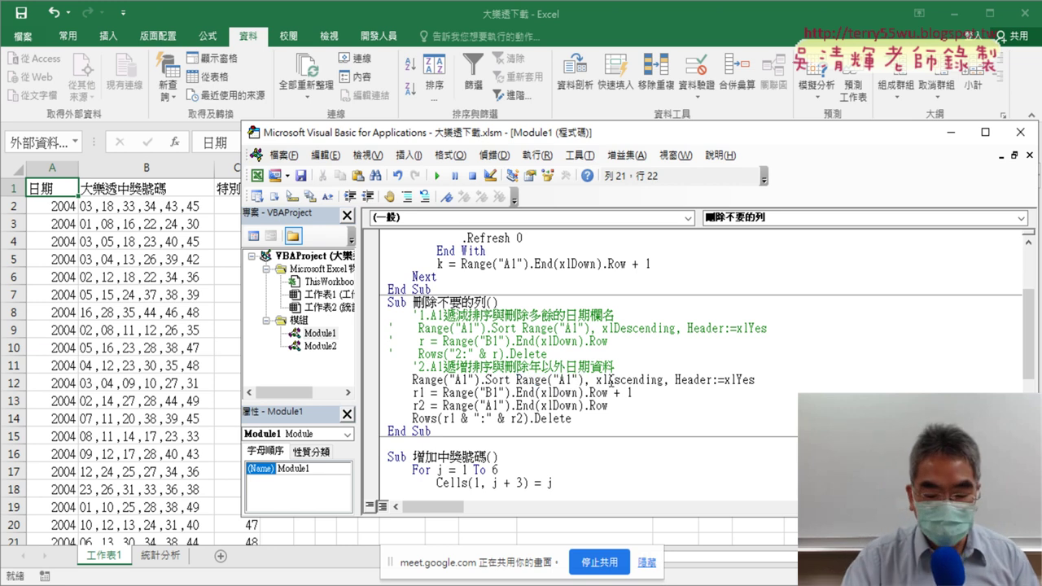
text(ke)
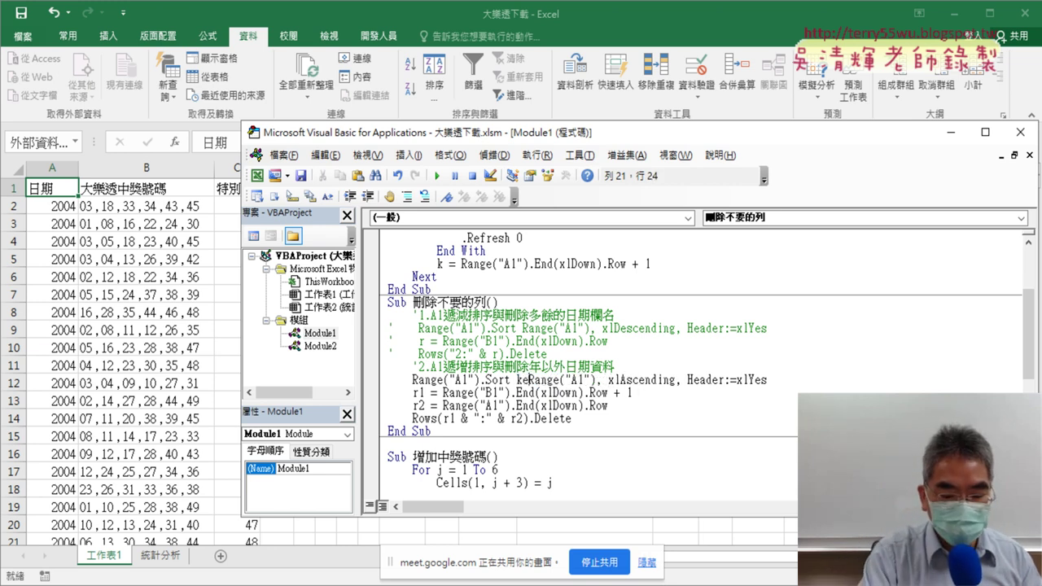
text(y1)
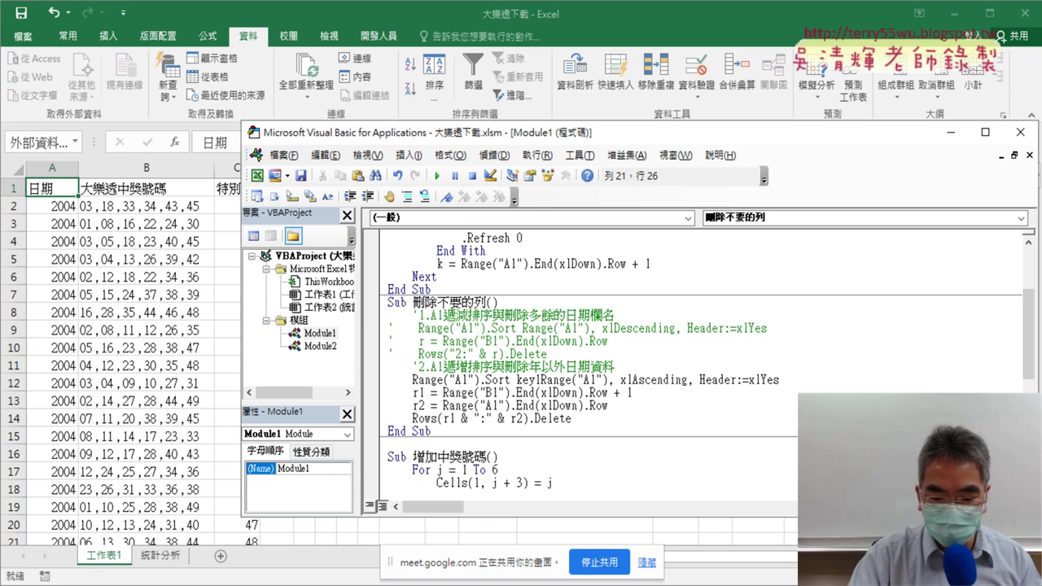
text(:=)
- Dismiss the compile error and restore the original Sort arguments after a failed rewrite
click(610, 380)
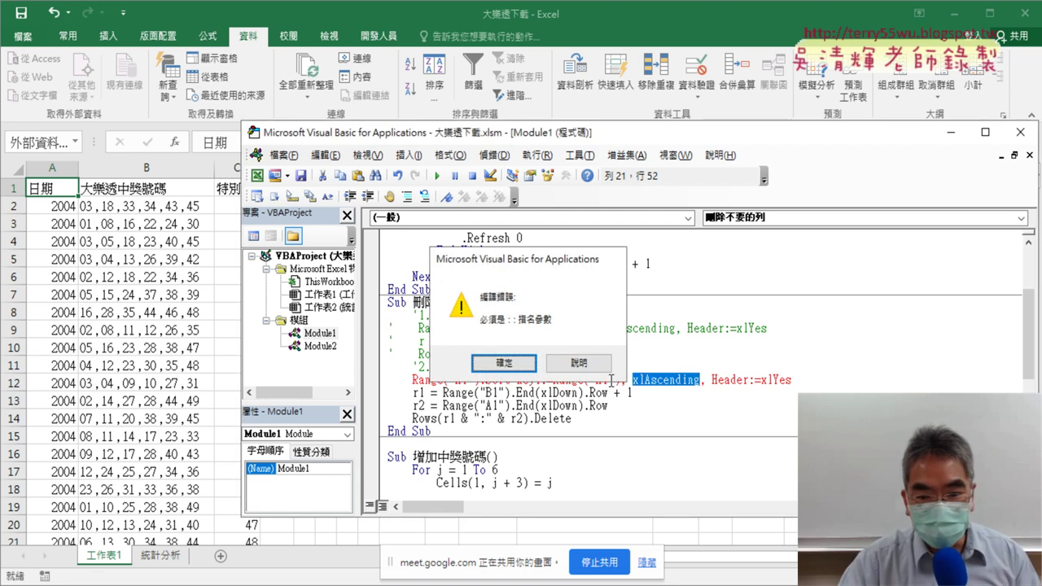
key(Return)
click(611, 380)
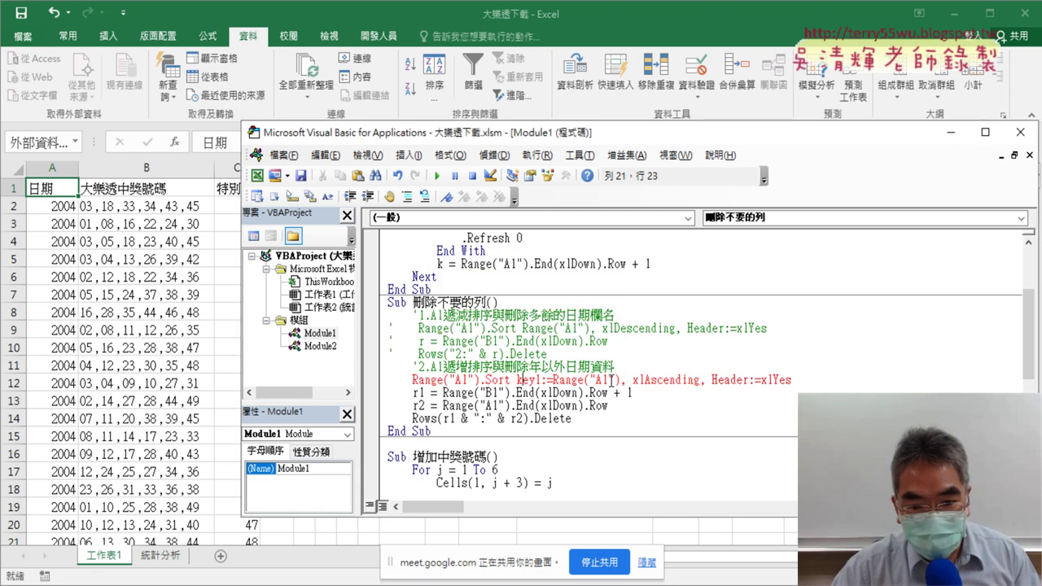
key(Left)
key(shift+End)
key(Delete)
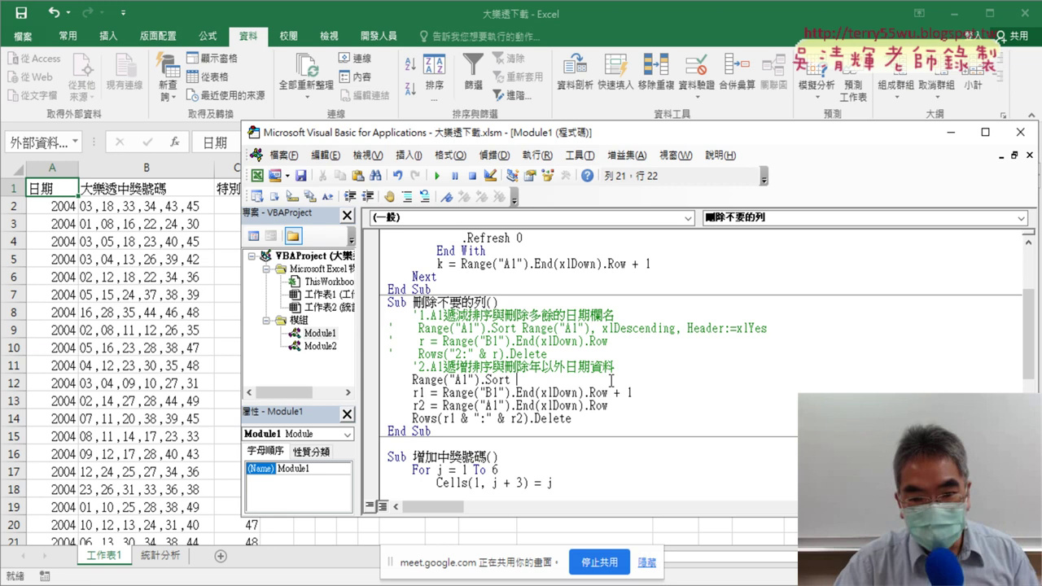
key(BackSpace)
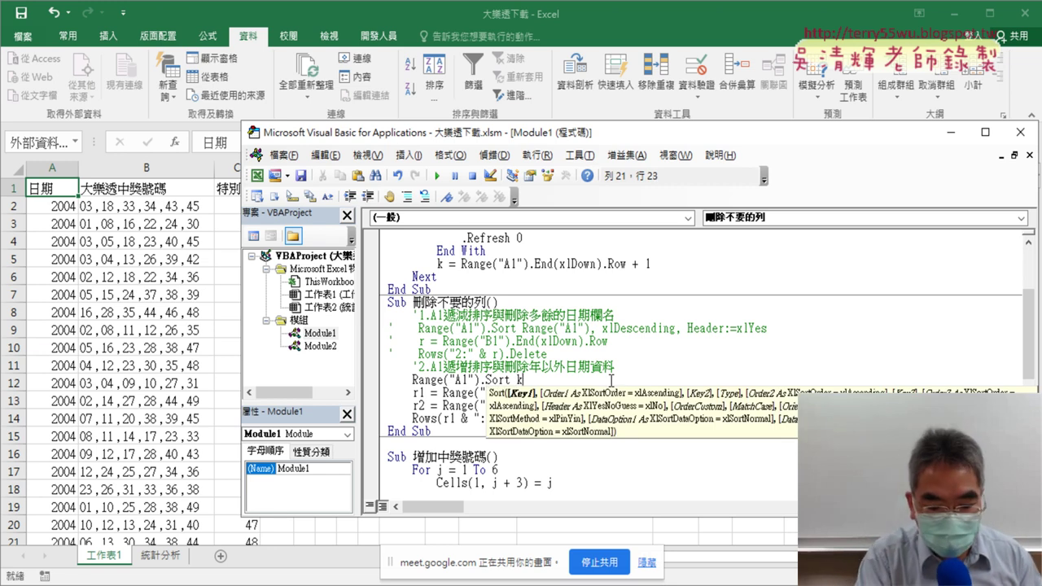
text(key1)
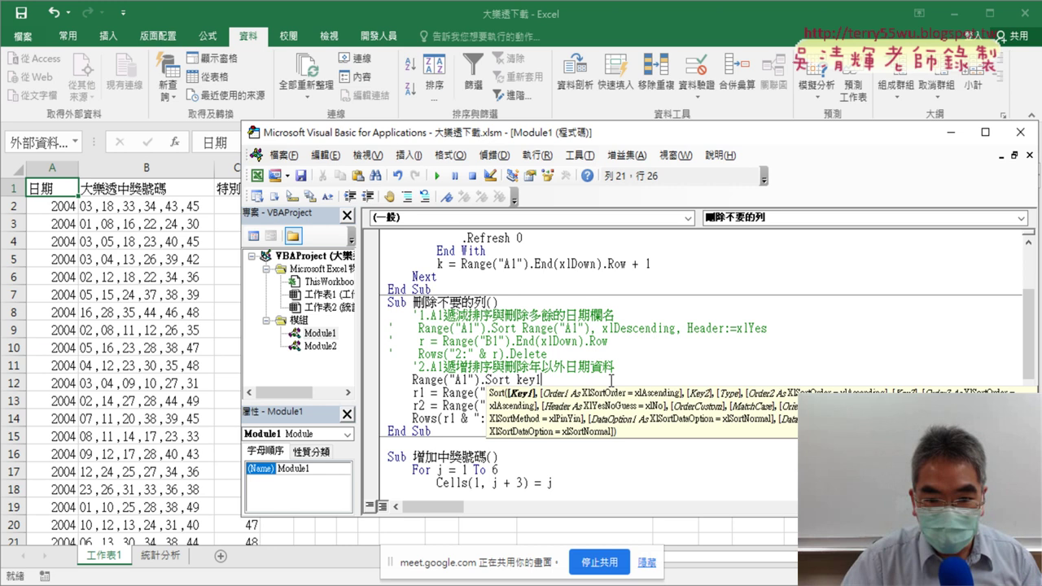
text(:)
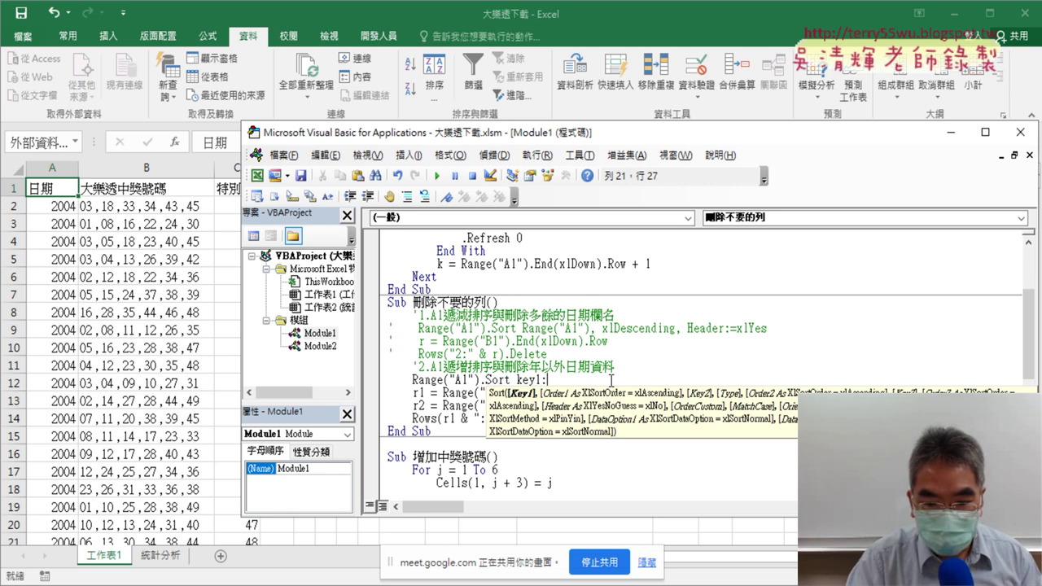
text(=)
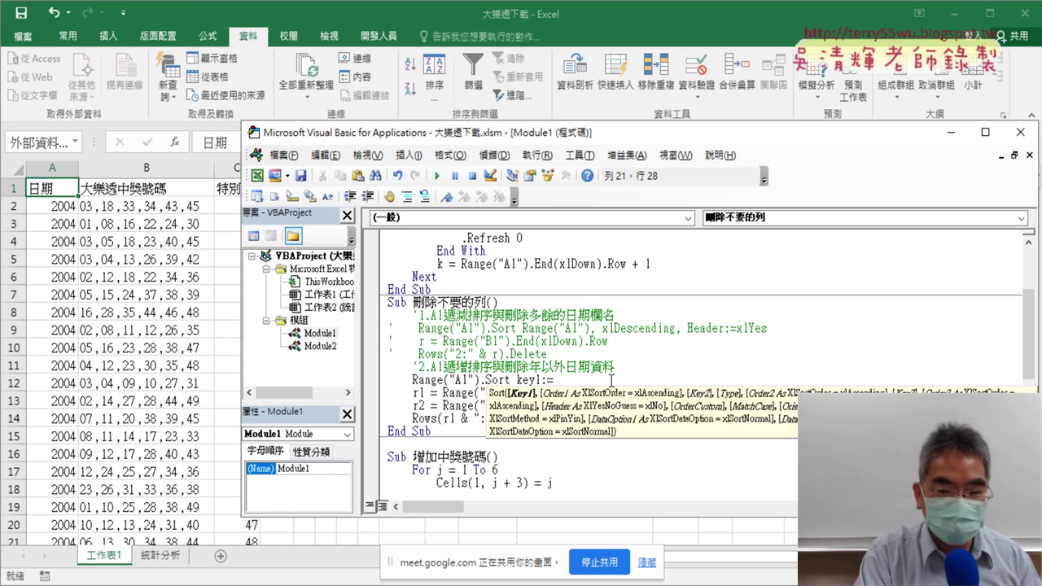
key(BackSpace)
key(BackSpace)
key(BackSpace)
key(ctrl+z)
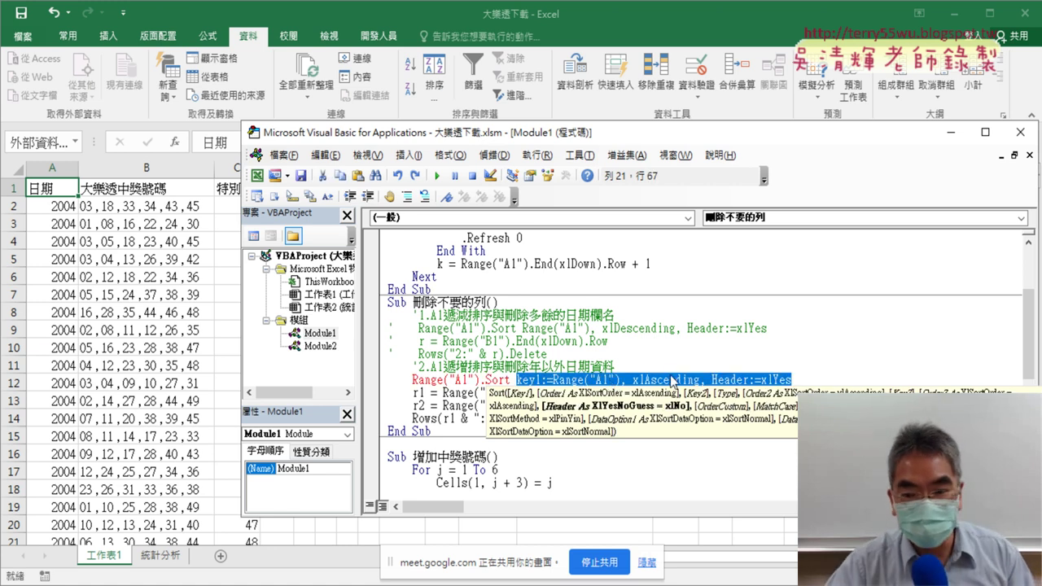
click(742, 380)
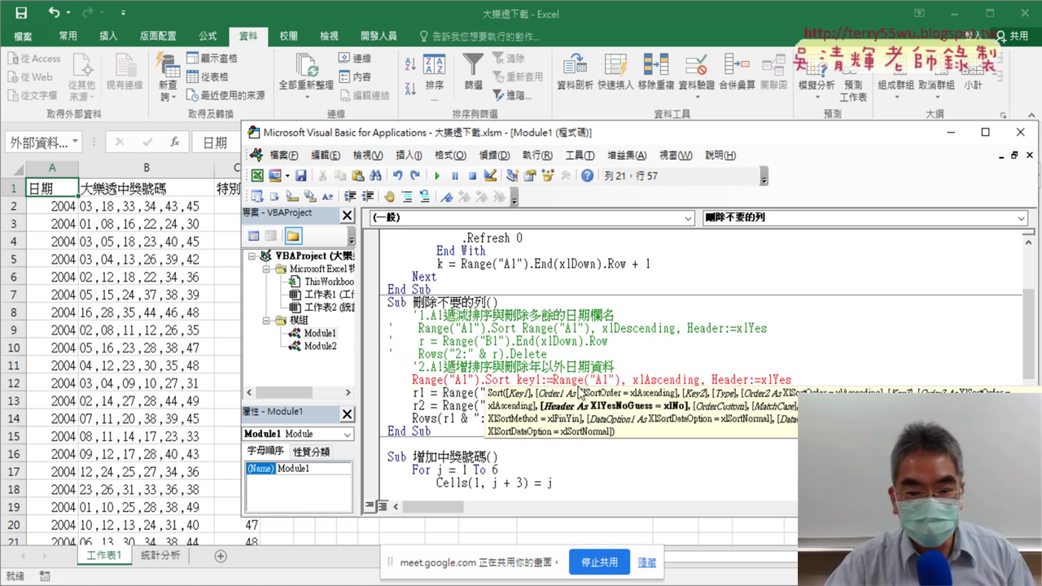
- Delete key1:= and Header:=, passing xlYes positionally after five empty commas
drag(515, 380, 553, 380)
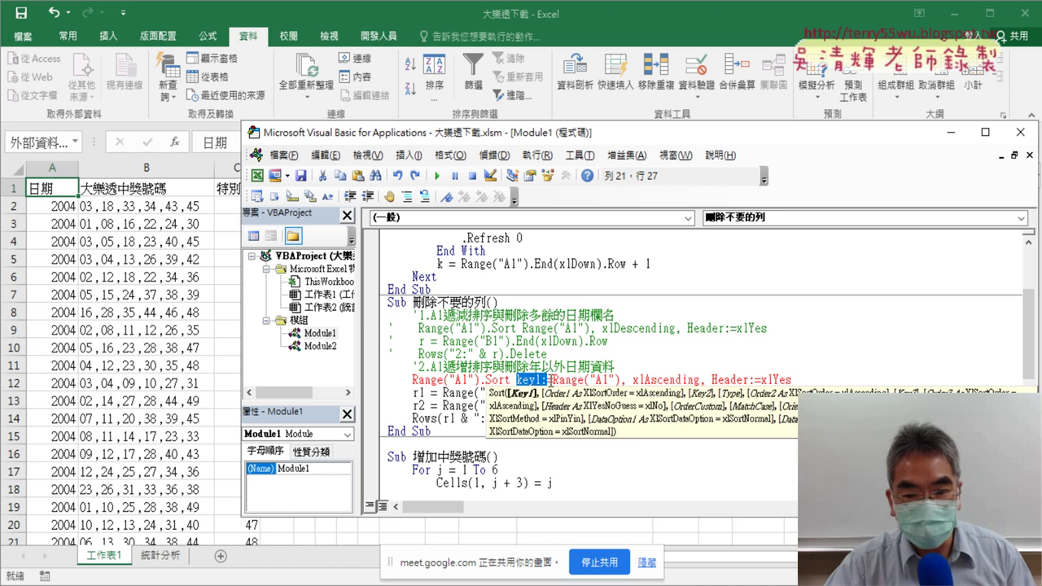
key(Delete)
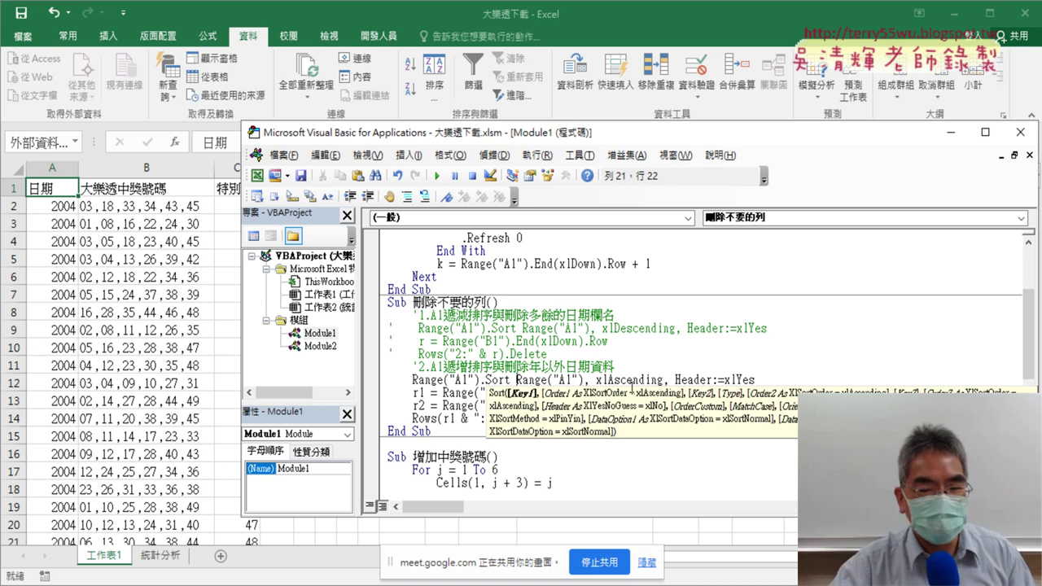
drag(675, 379, 724, 380)
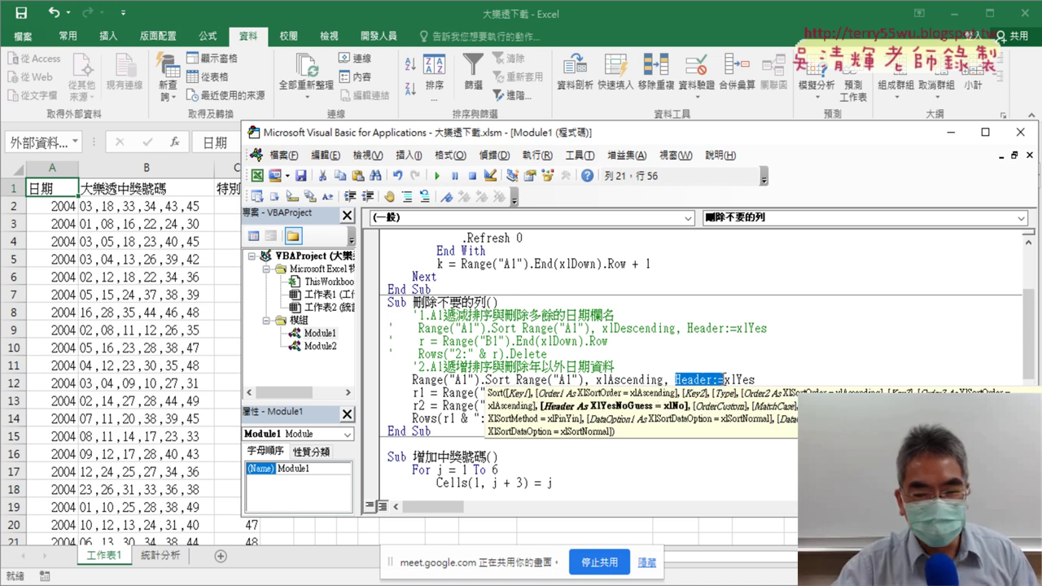
key(Delete)
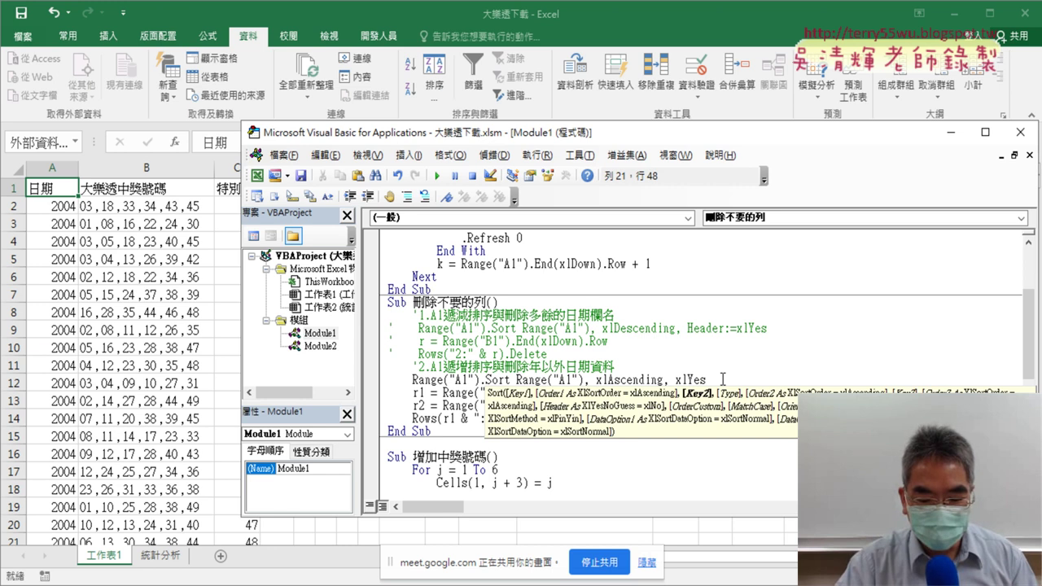
text(,)
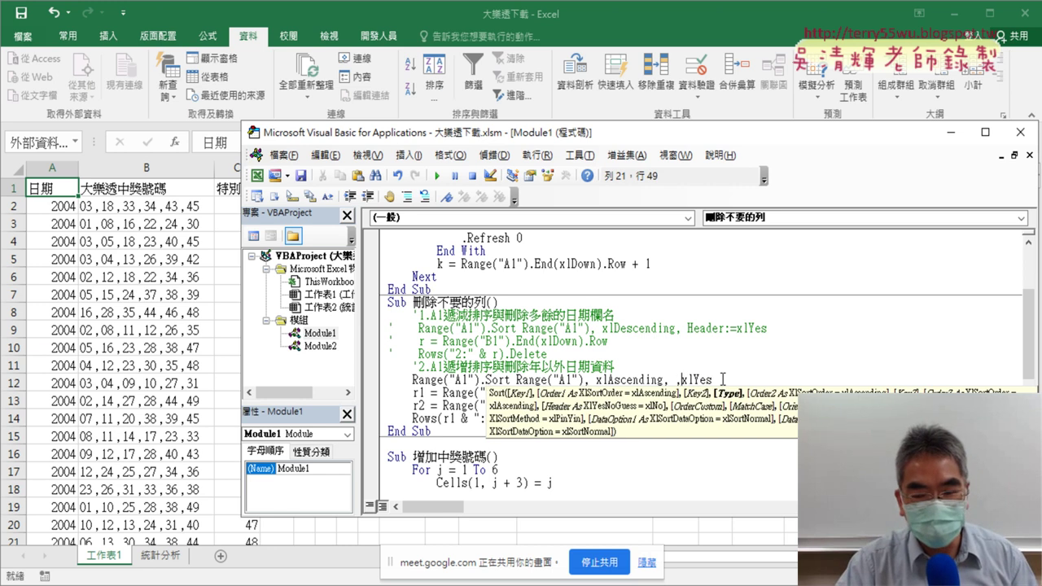
text(,,,)
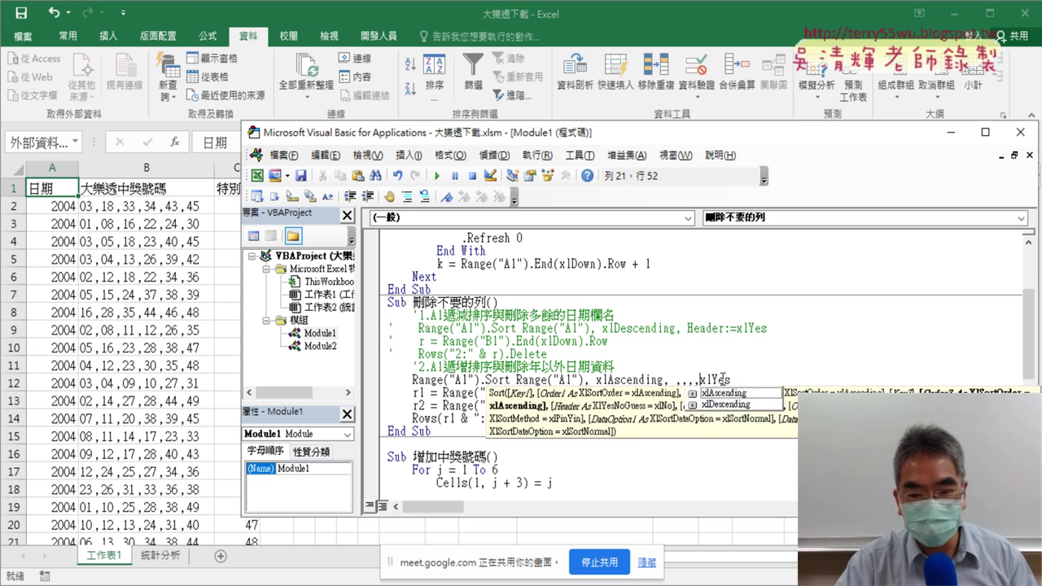
text(,)
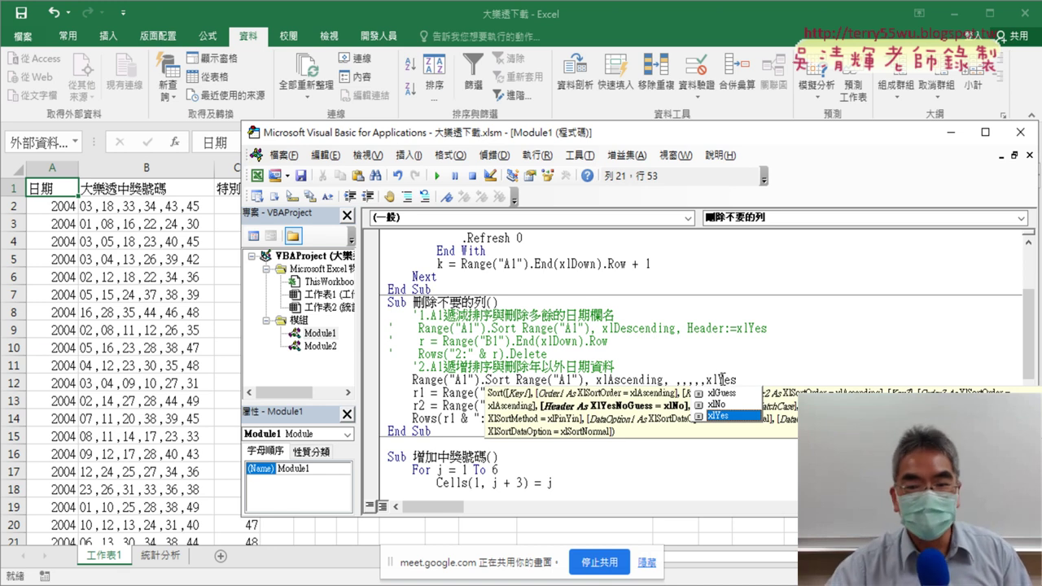
double_click(737, 416)
- Replace the empty comma placeholders with Header:= so the line ends xlAscending, Header:=xlYes
click(791, 333)
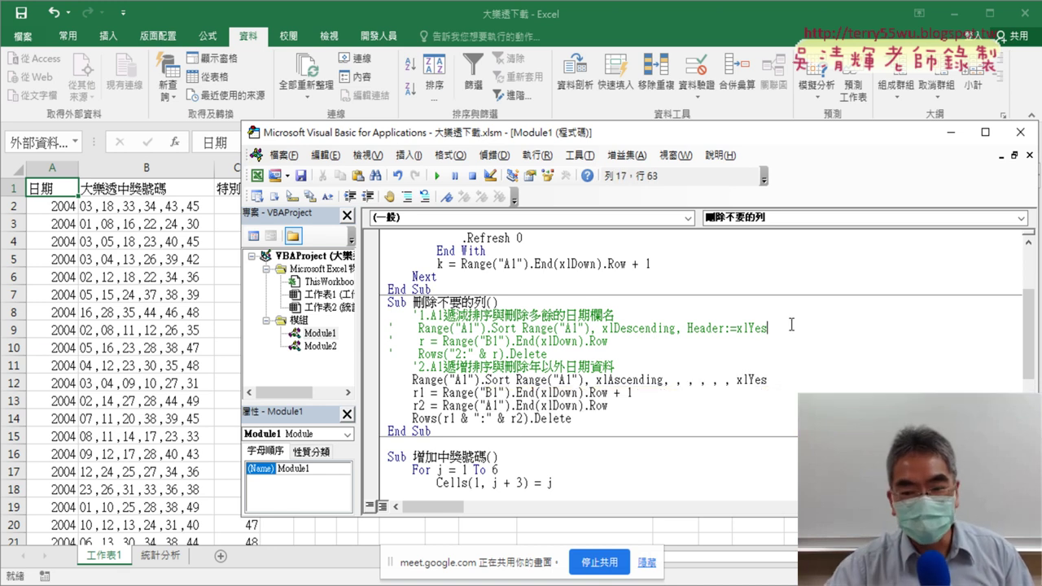
drag(735, 379, 663, 380)
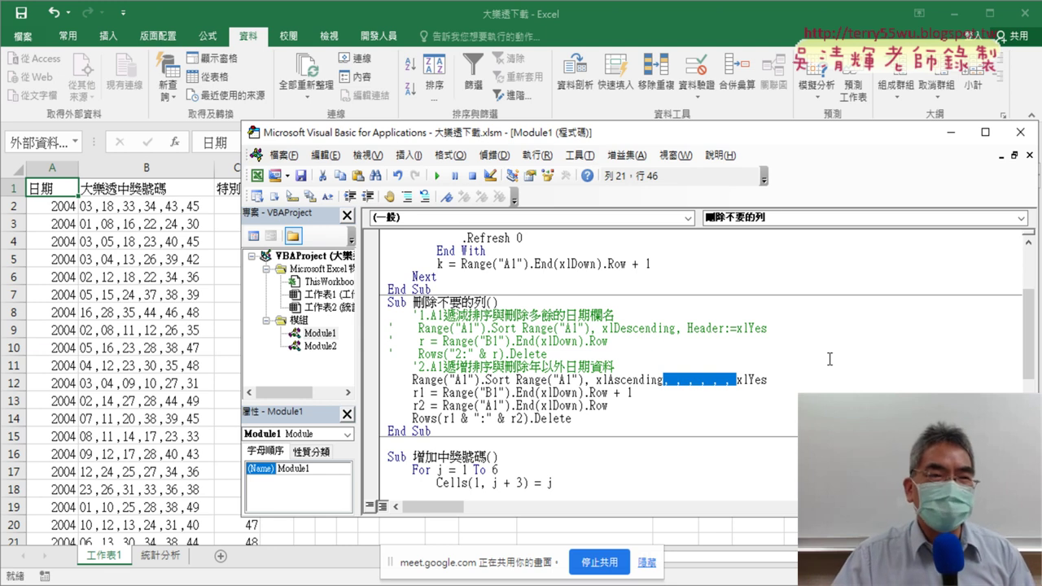
click(690, 434)
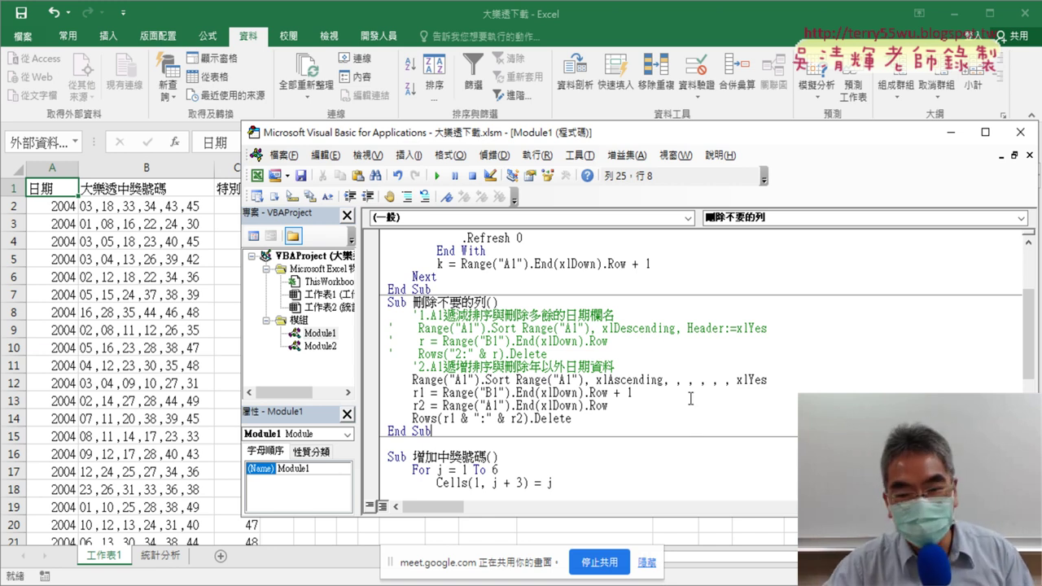
drag(669, 381, 735, 385)
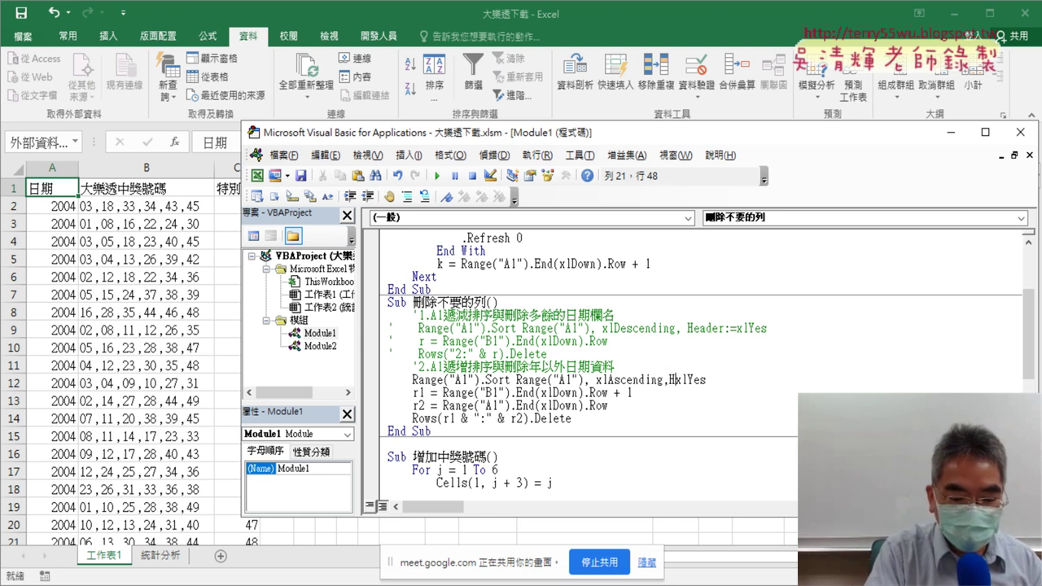
text(Head)
text(er:)
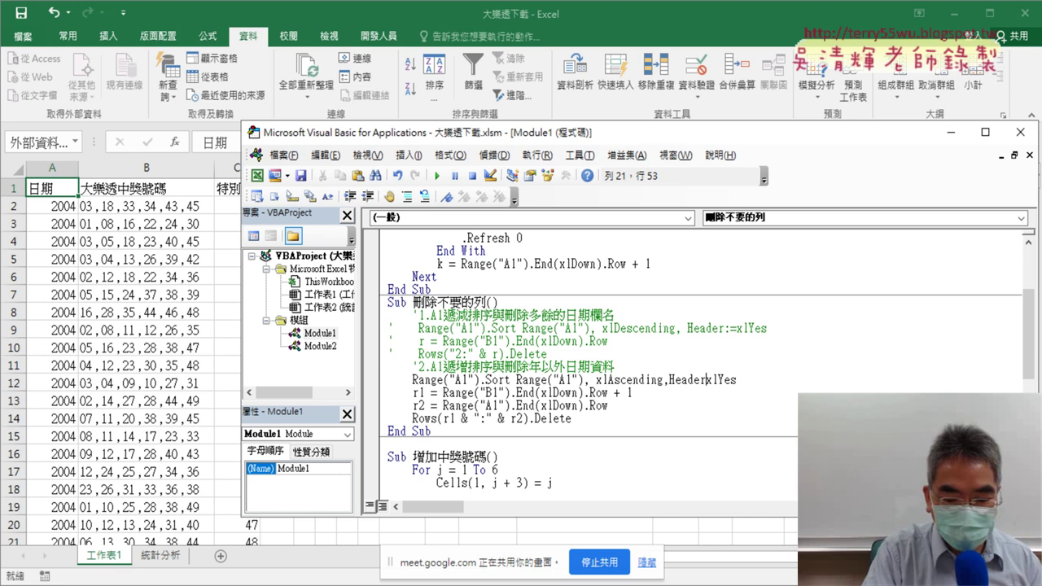
text(=)
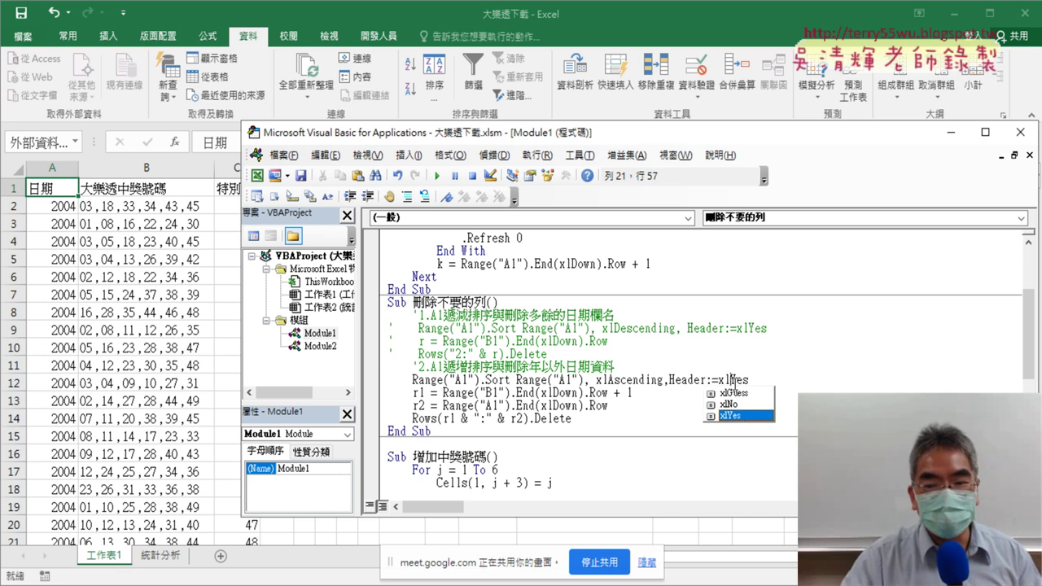
click(735, 383)
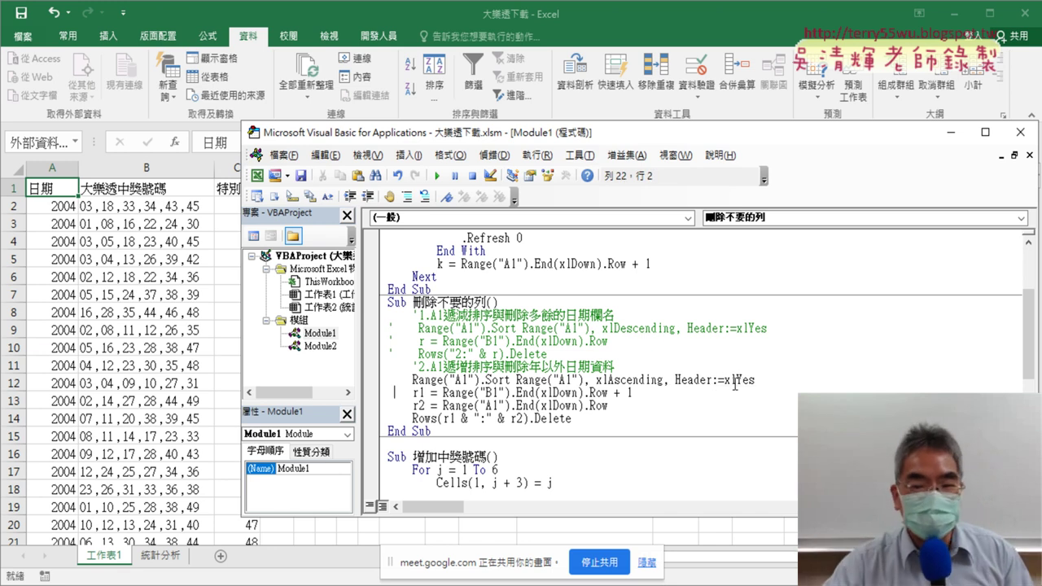
- Highlight the Header argument and the Rows().Delete call to explain them
drag(674, 382, 724, 385)
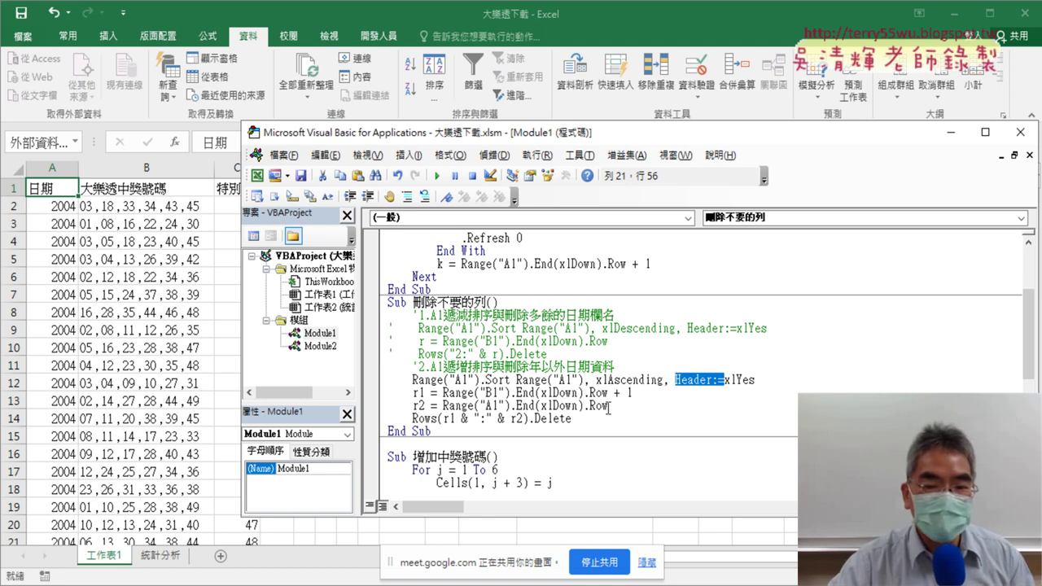
drag(413, 418, 437, 417)
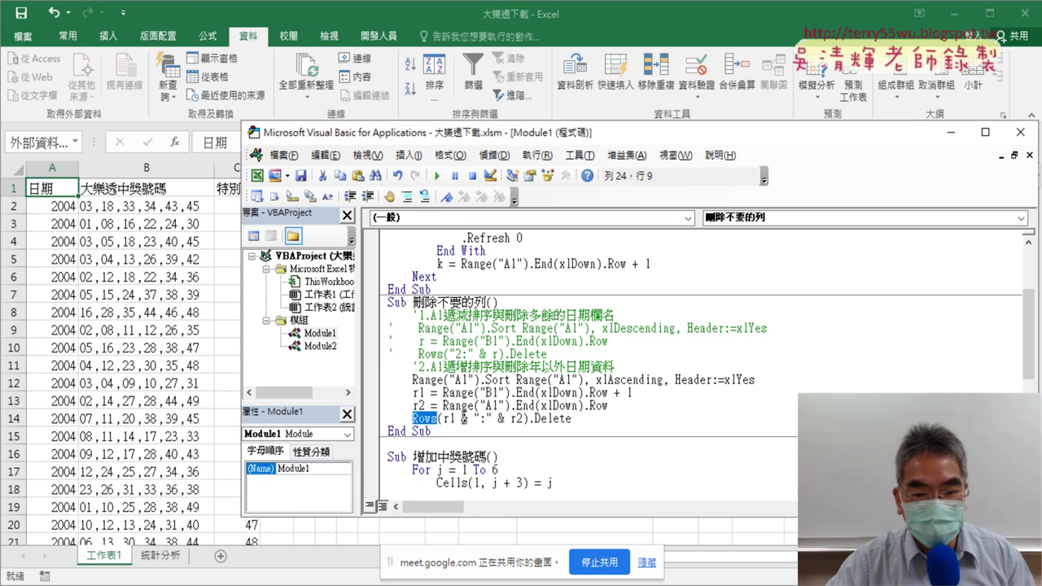
drag(530, 418, 574, 418)
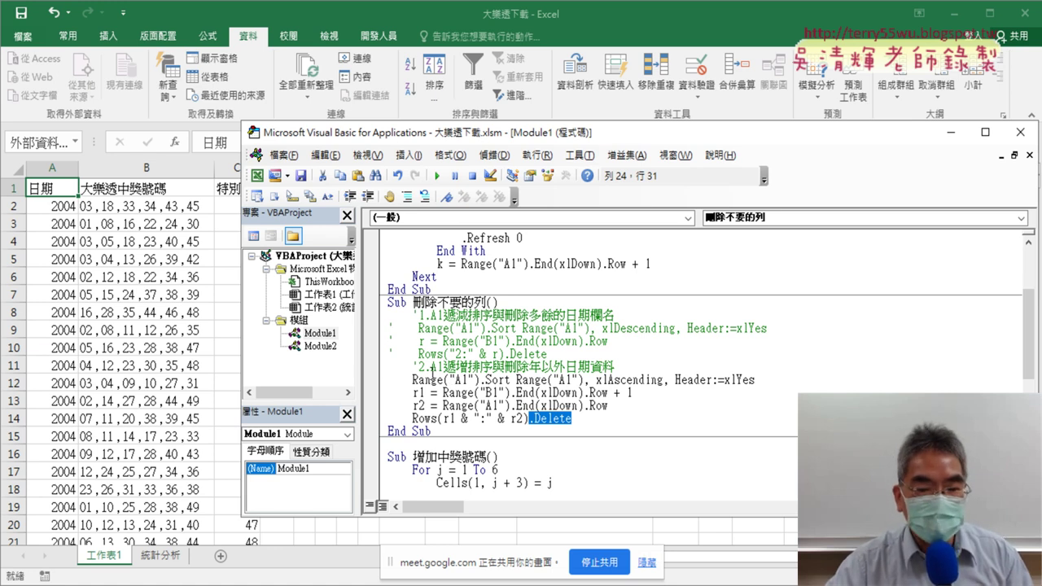
- On the lottery worksheet, drag the 大樂透下載 button further right across the sheet
click(227, 189)
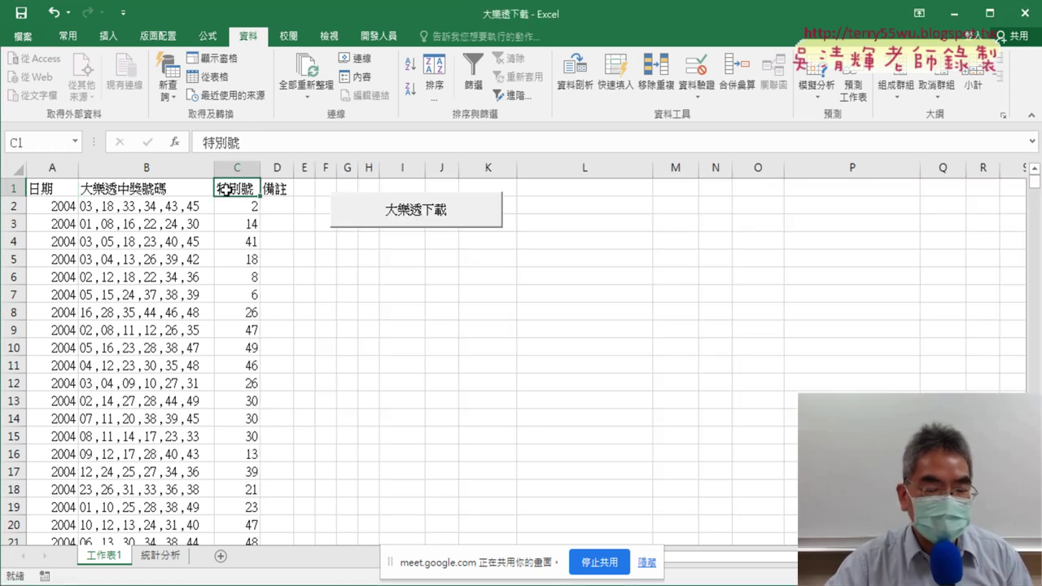
right_click(374, 204)
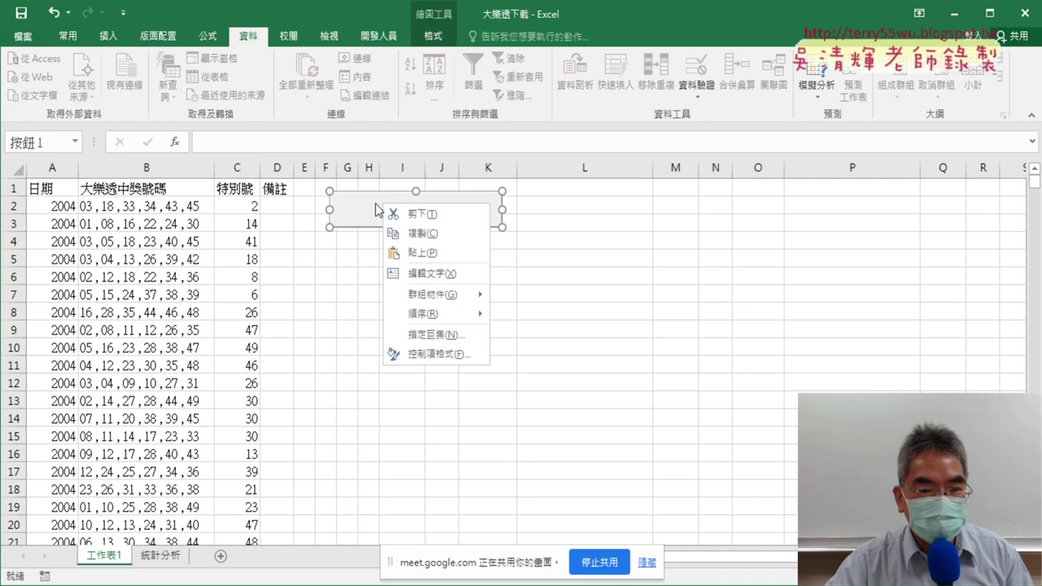
click(372, 197)
drag(385, 197, 596, 197)
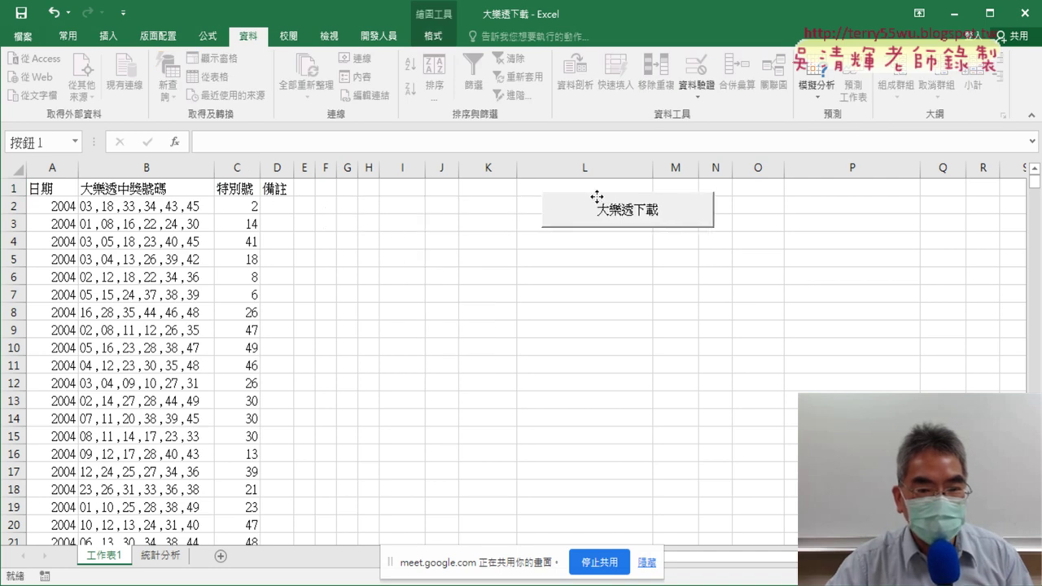
click(280, 194)
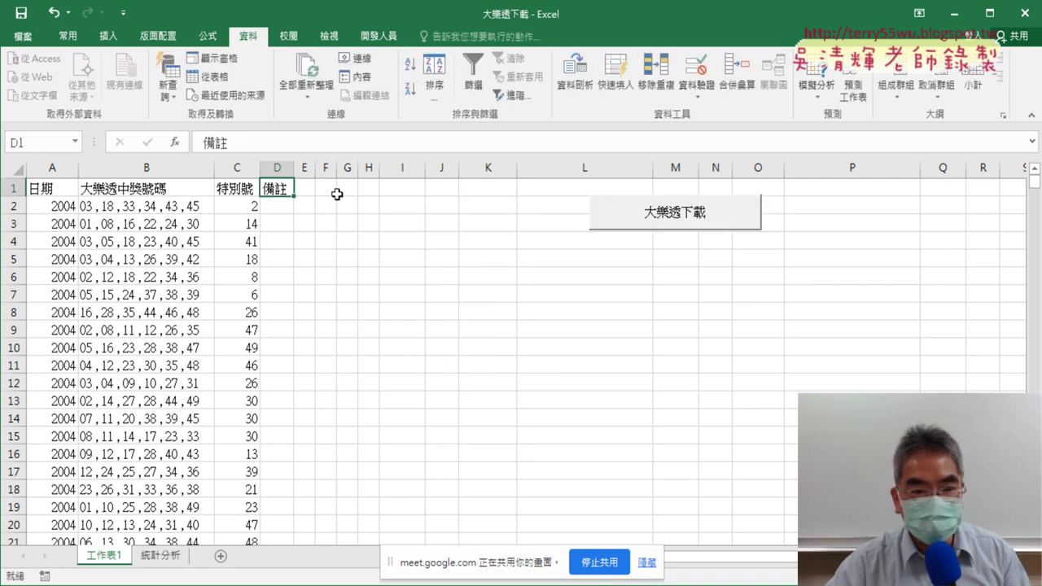
- Check the winning numbers in B2, then bring up the Developer features to return to the macro
click(159, 207)
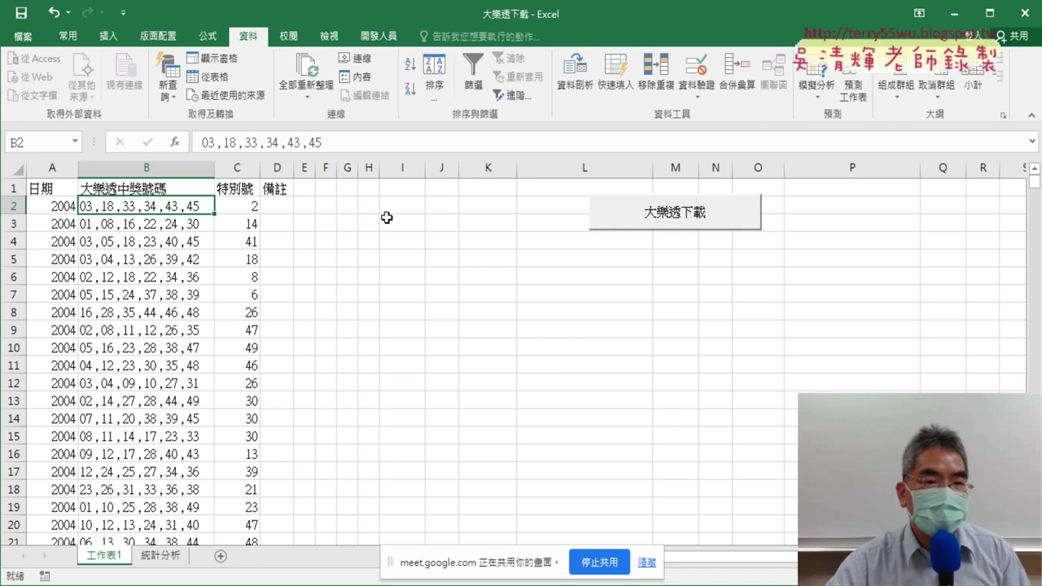
click(272, 278)
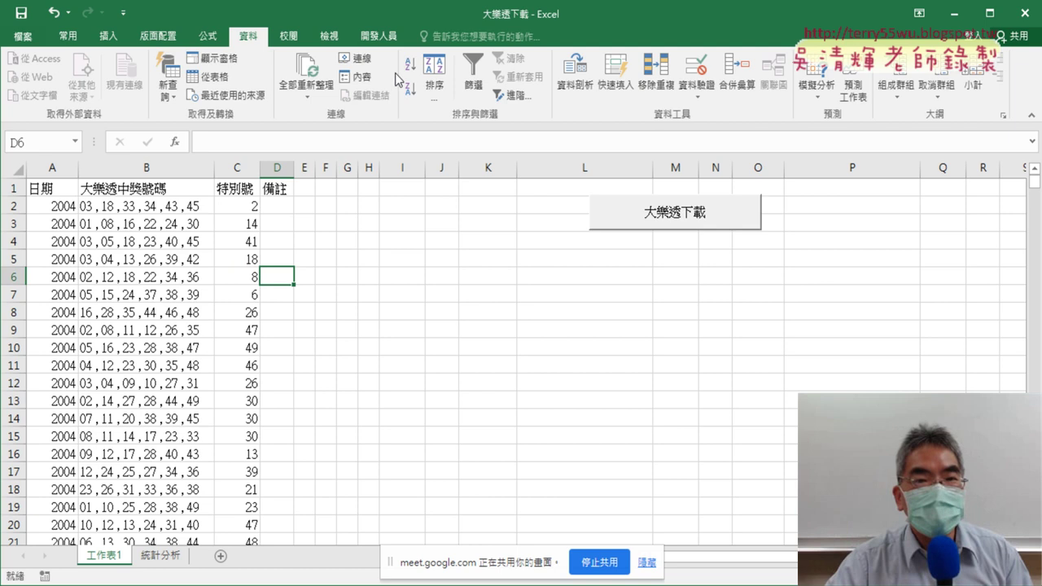
click(378, 36)
- Look over the 大樂透下載 macro code in the VBA Editor, then return to the worksheet
click(30, 73)
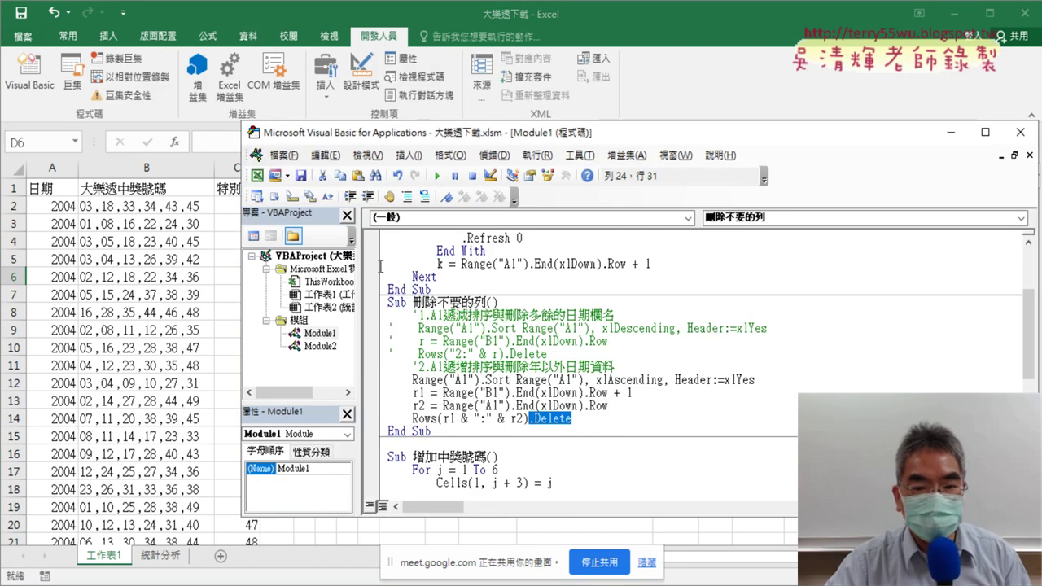
click(583, 360)
click(215, 332)
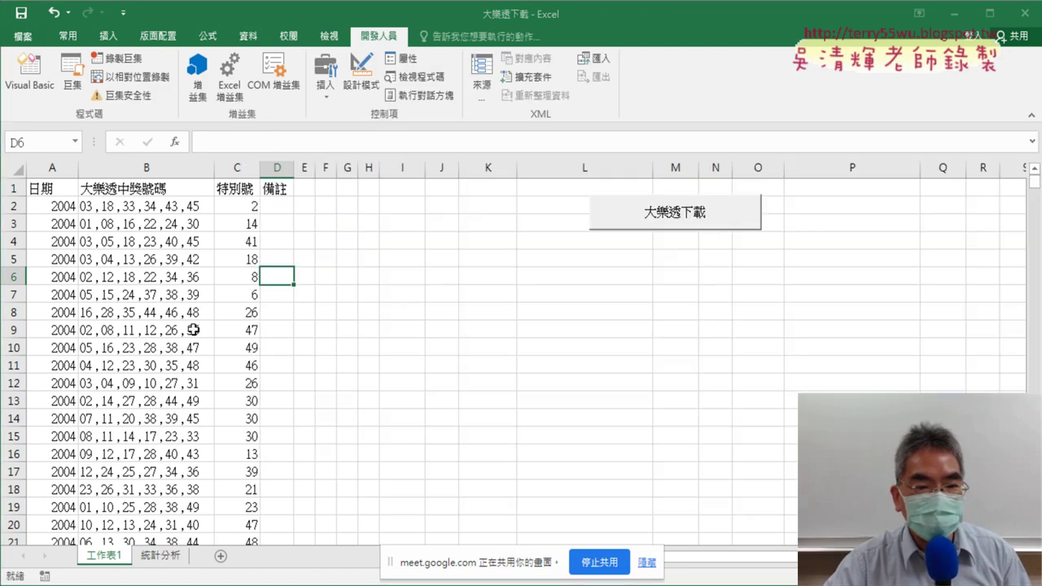
click(200, 329)
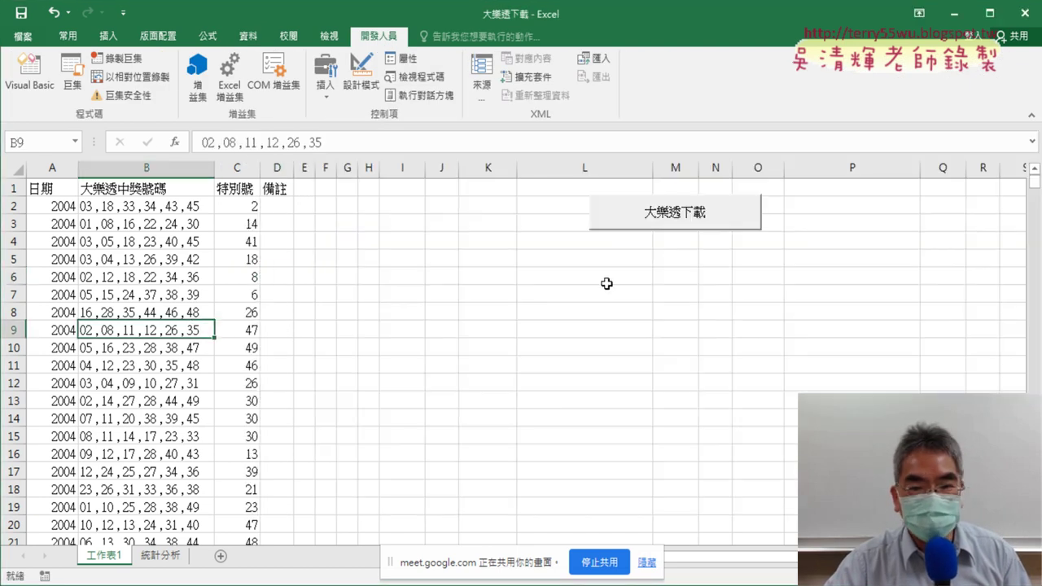
- Run the 大樂透下載 macro and check headers 1–6 in C1:H1 and the six numbers in row 2
click(664, 215)
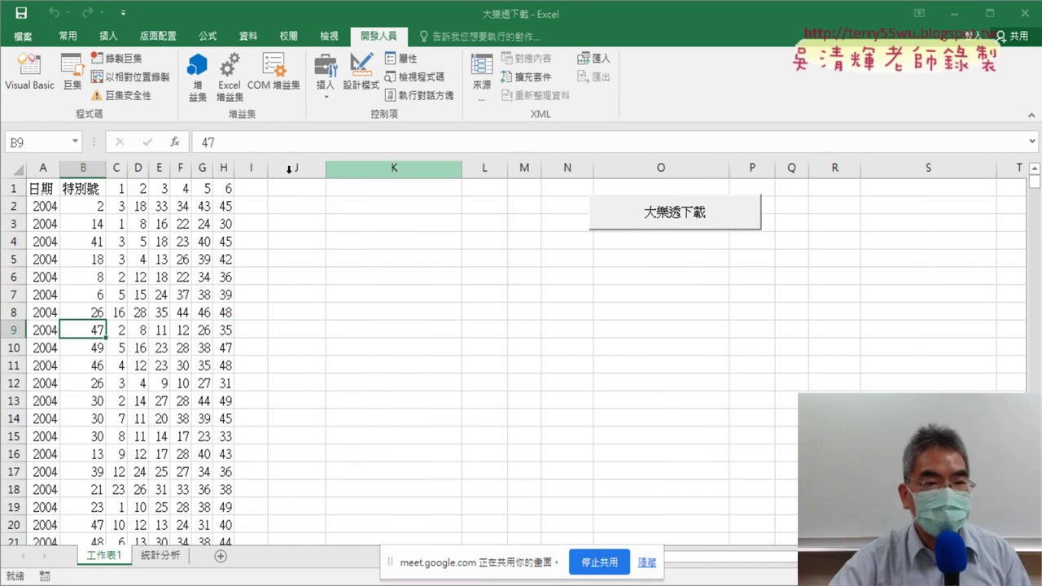
drag(118, 188, 225, 190)
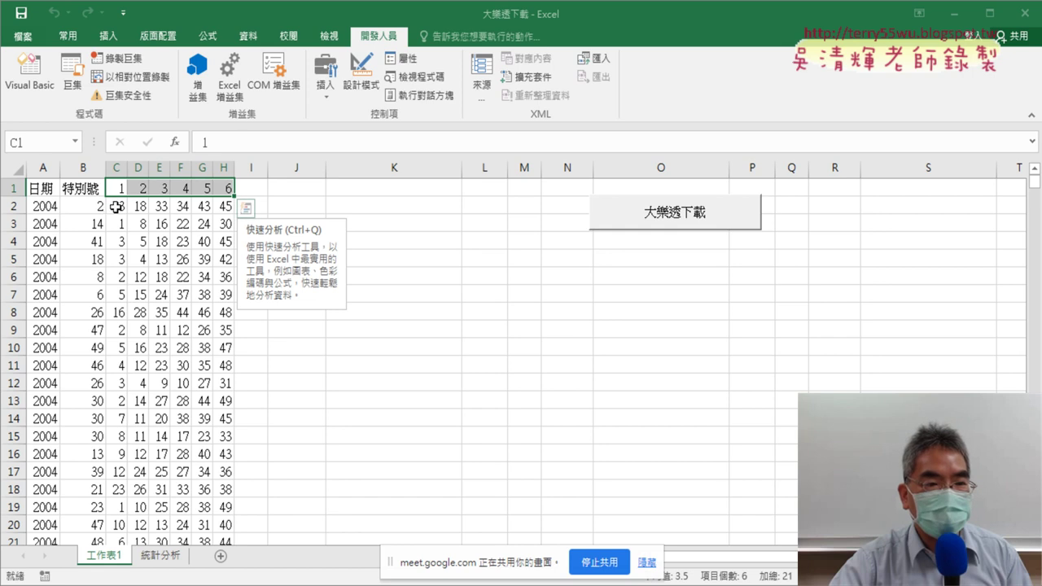
drag(116, 207, 225, 206)
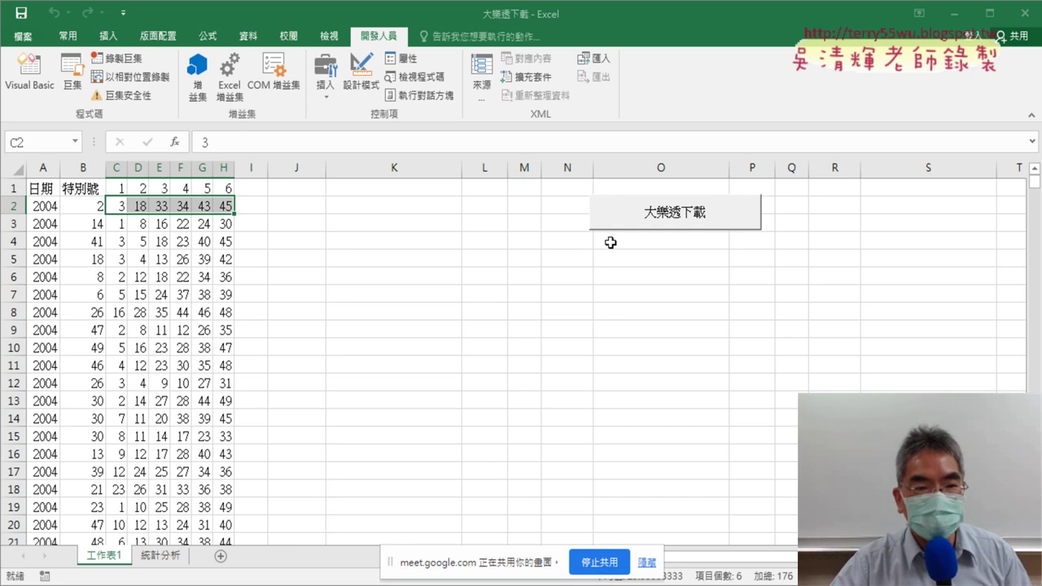
- Move the 大樂透下載 button next to the data near row 1
right_click(667, 226)
click(638, 206)
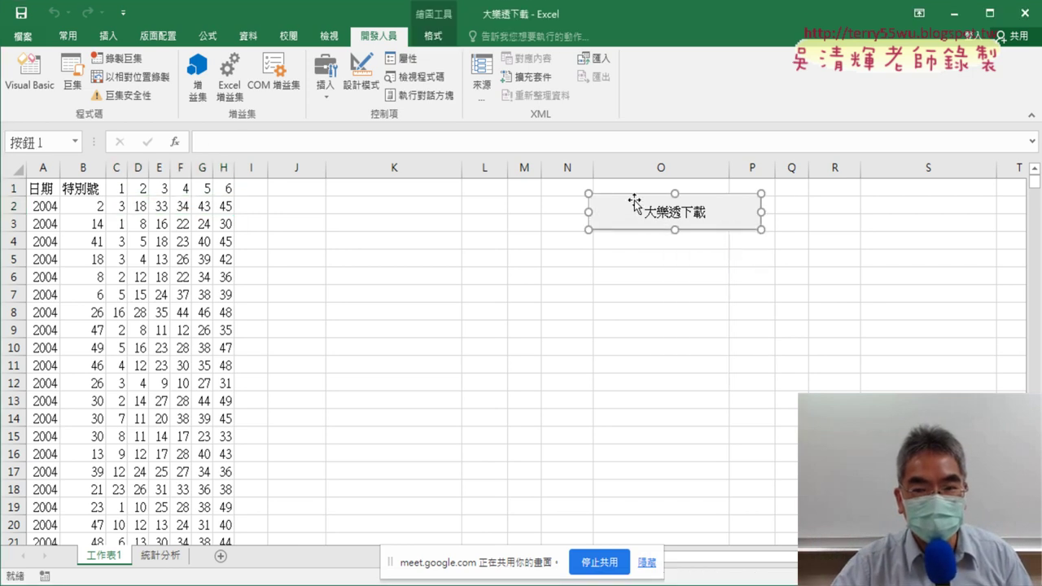
mouse_move(637, 206)
mouse_down()
mouse_move(284, 190)
mouse_move(320, 191)
mouse_up()
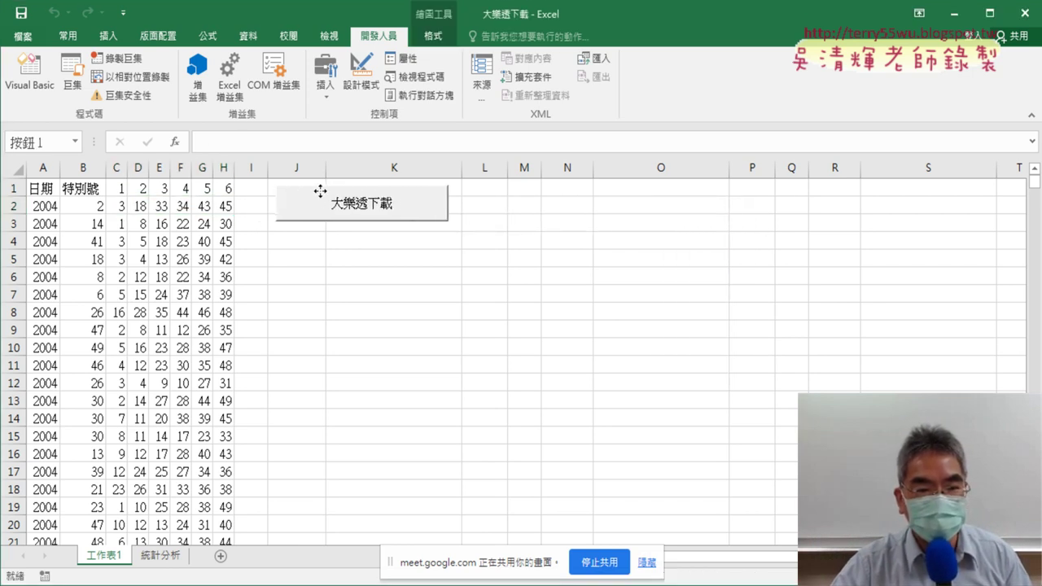
- Set the button not to move or size with cells, then go to the 統計分析 sheet
right_click(313, 195)
click(367, 341)
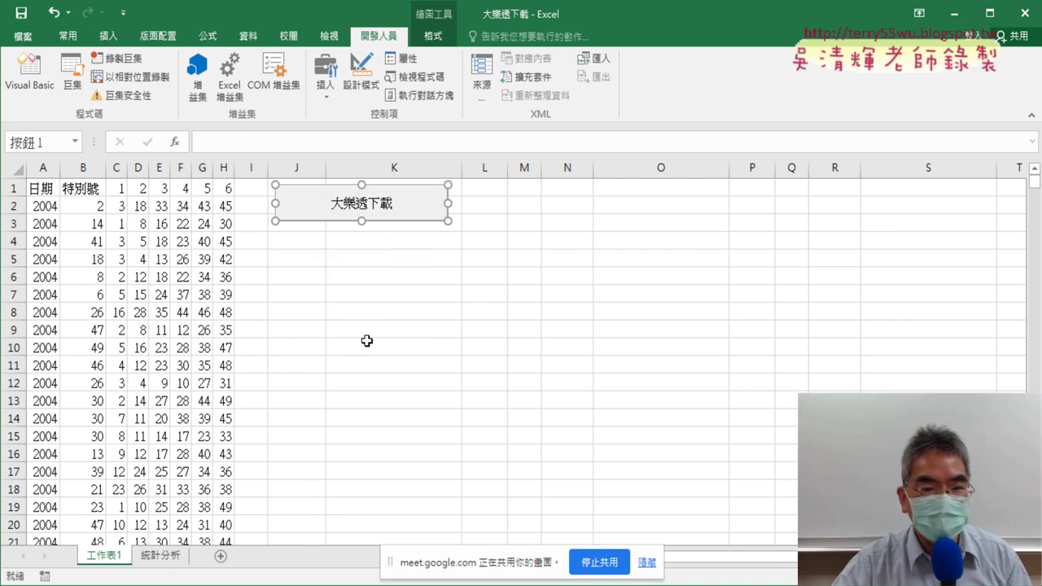
click(765, 90)
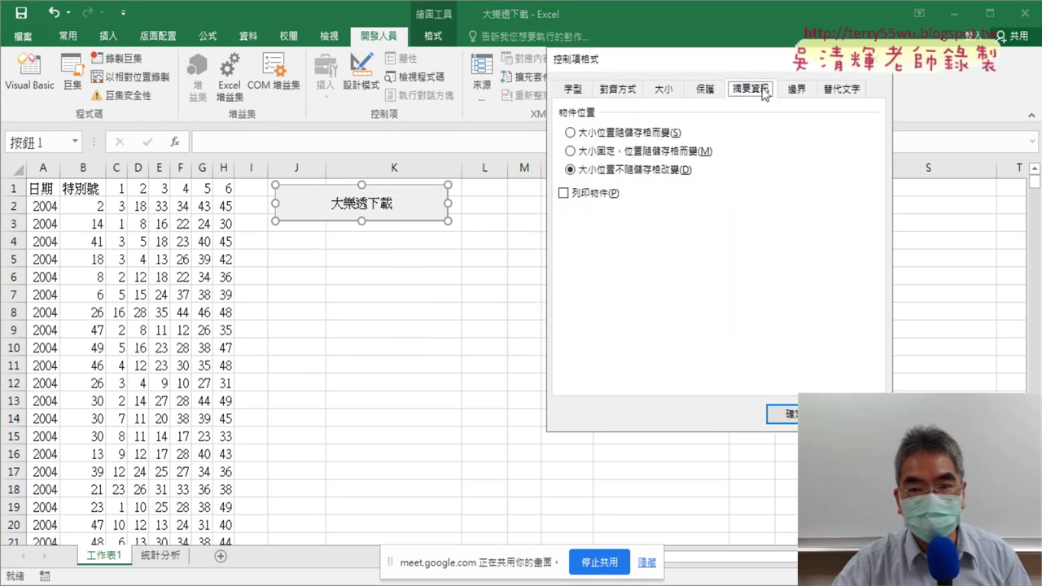
click(782, 414)
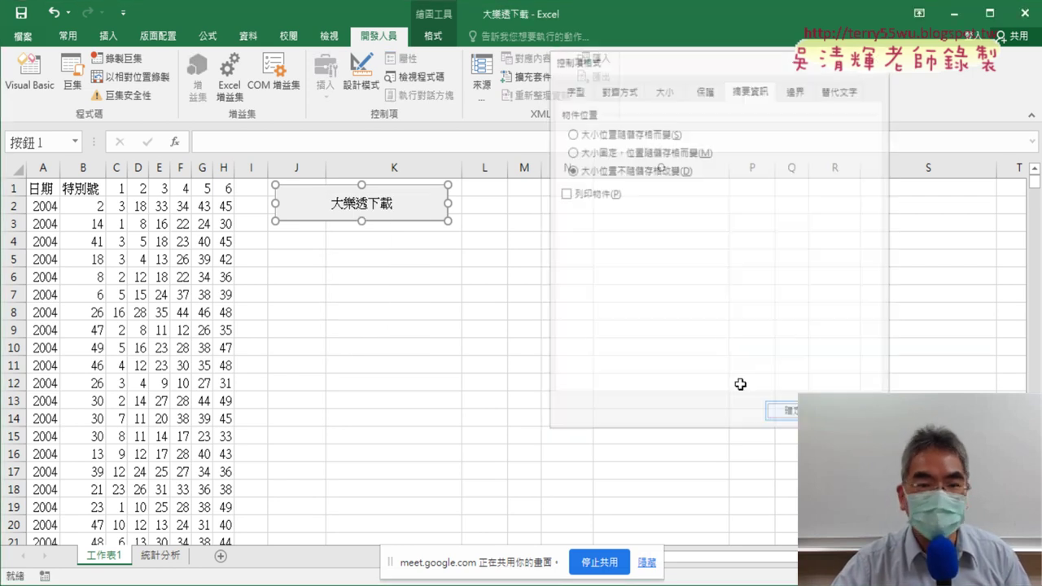
click(660, 329)
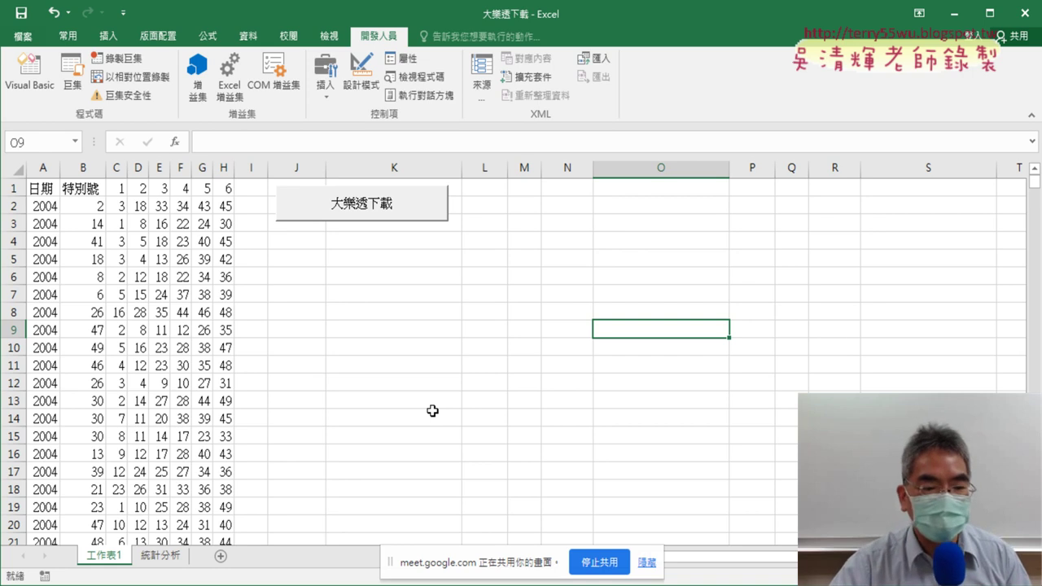
click(162, 557)
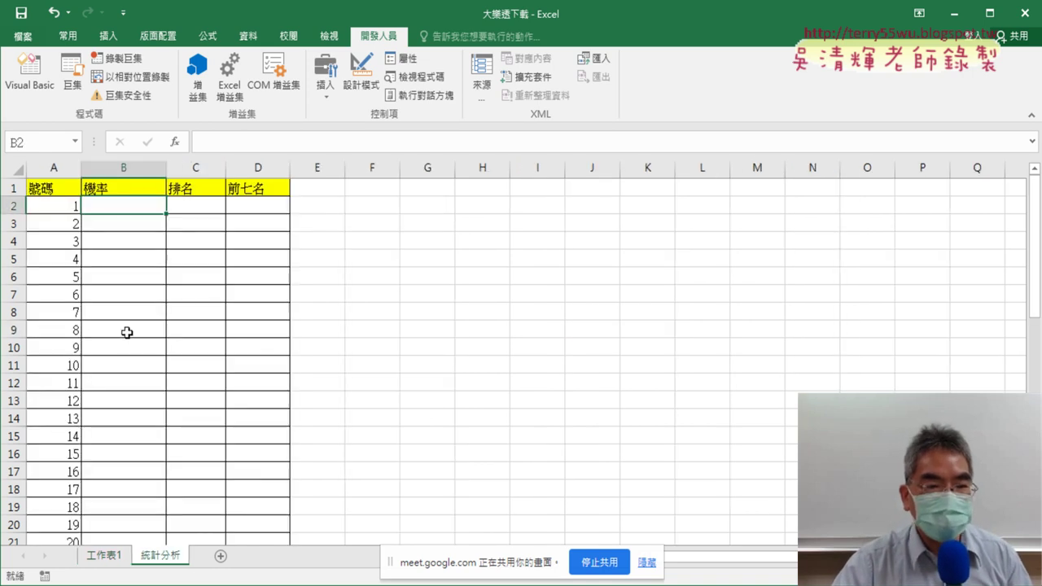
click(51, 188)
click(56, 205)
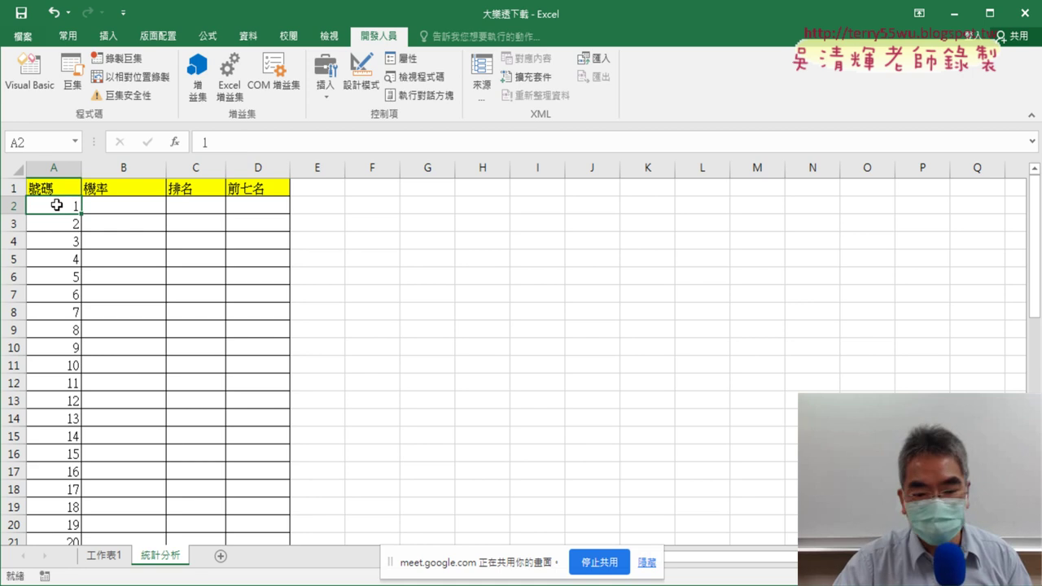
key(ctrl+Down)
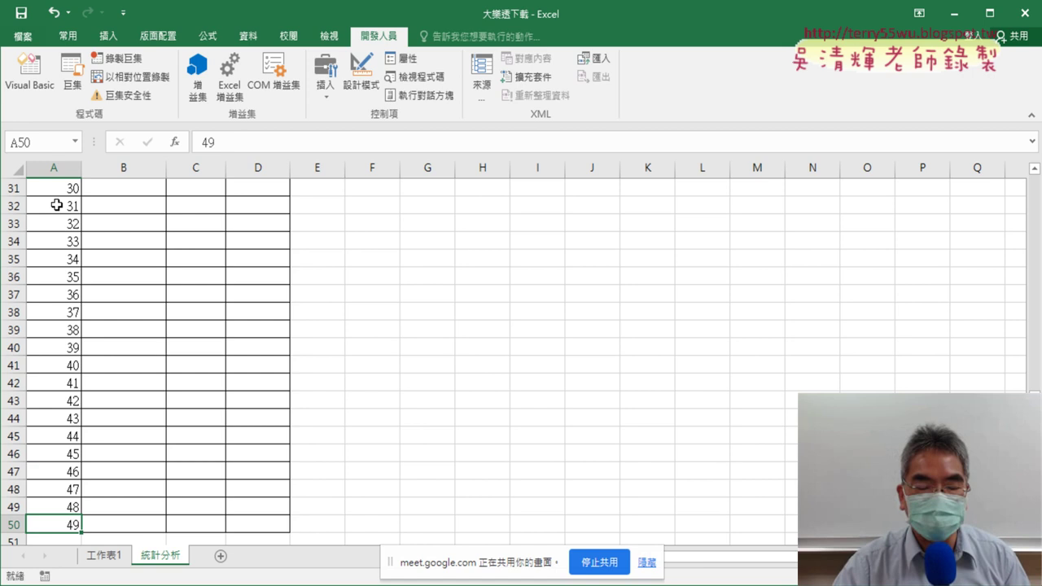
key(ctrl+Up)
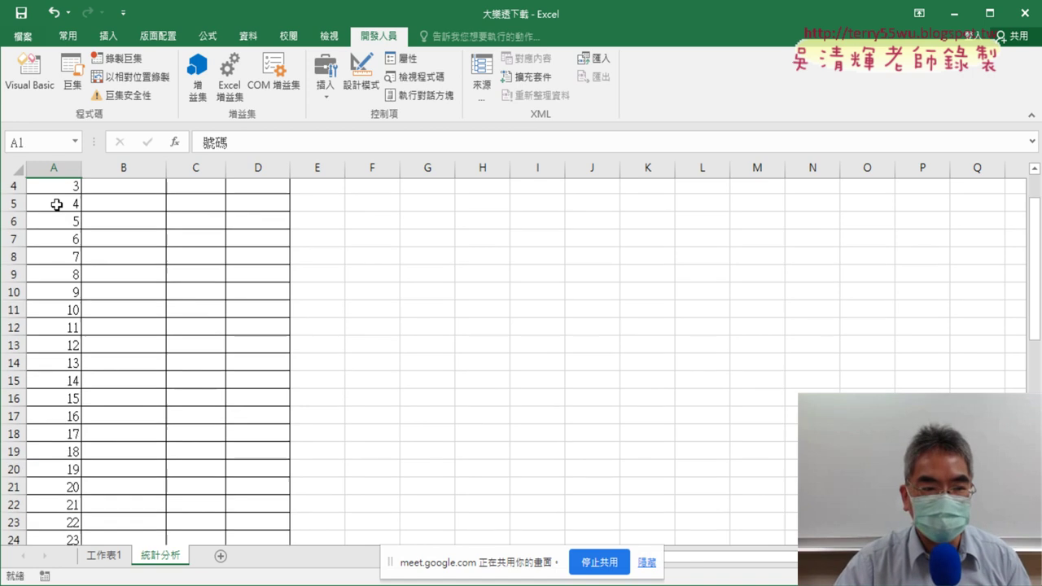
click(145, 207)
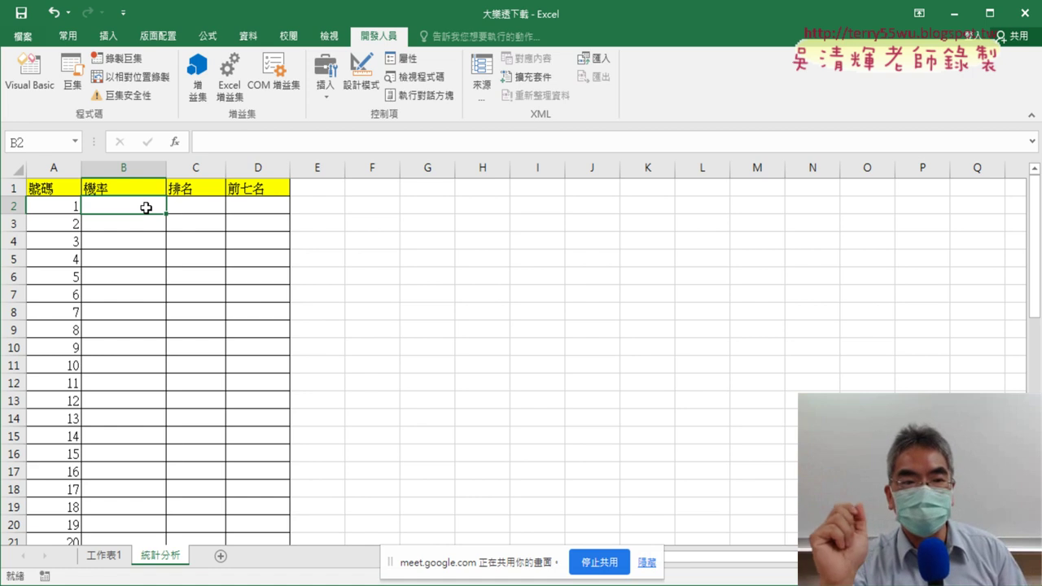
click(104, 556)
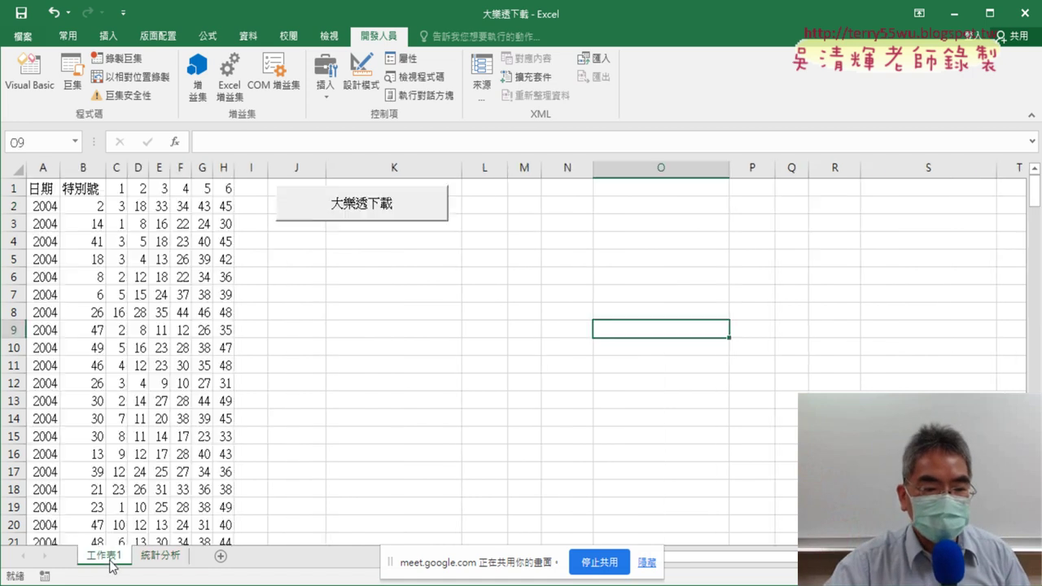
click(84, 207)
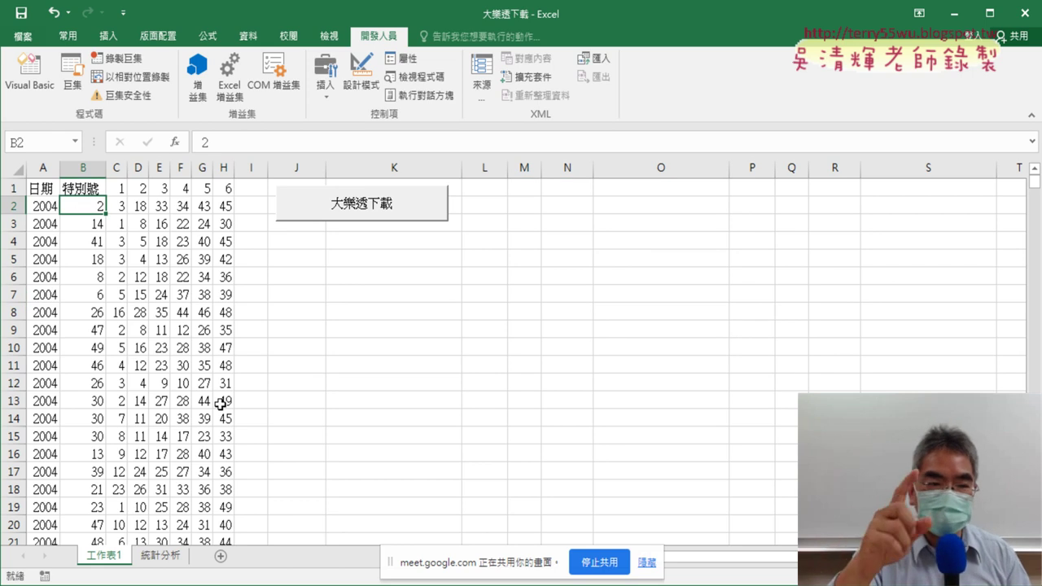
key(ctrl+shift+Right)
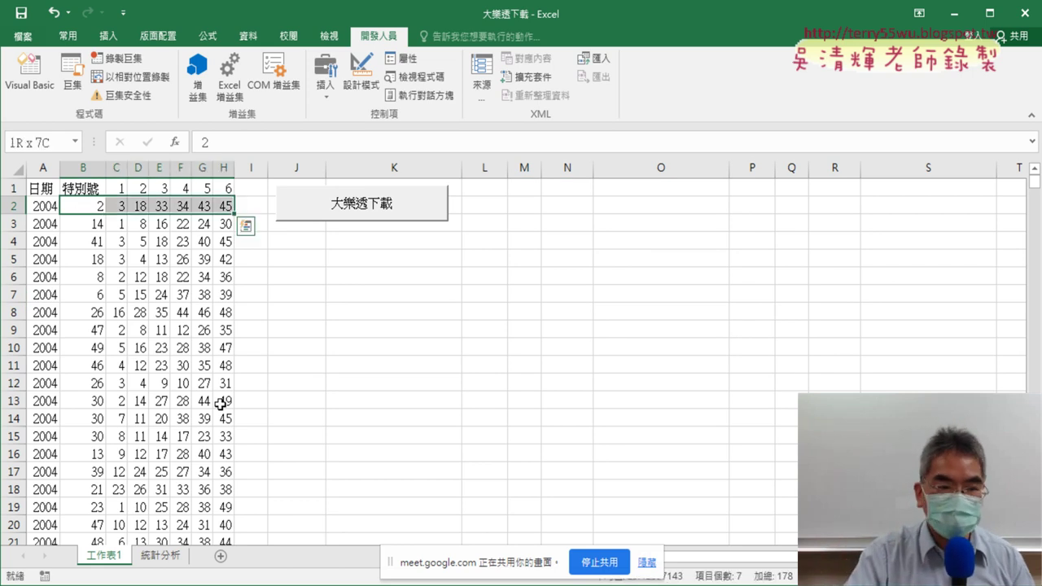
key(ctrl+shift+Down)
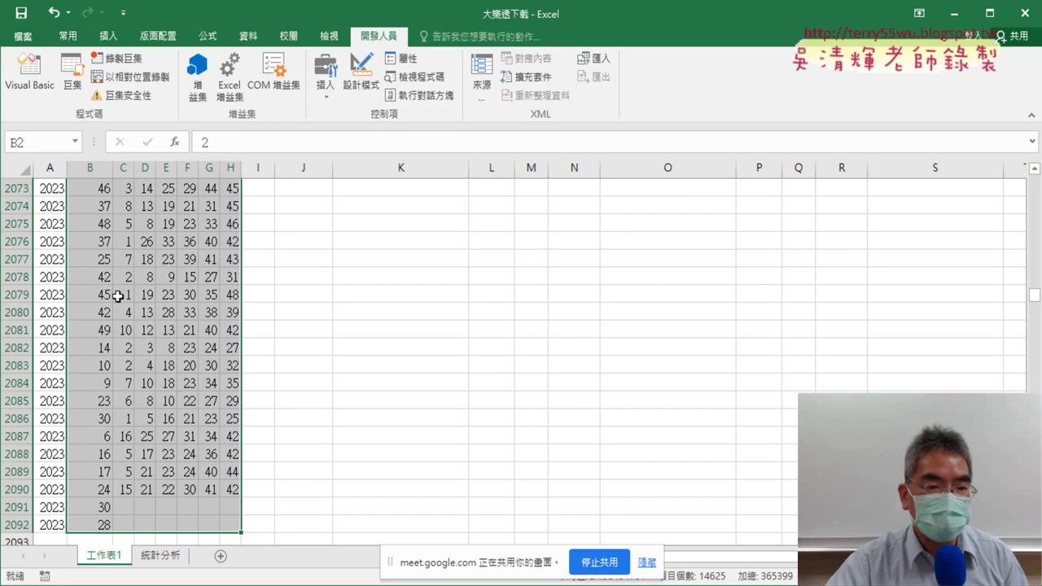
scroll(128, 297, up, 1)
scroll(127, 297, up, 3)
scroll(128, 297, up, 1)
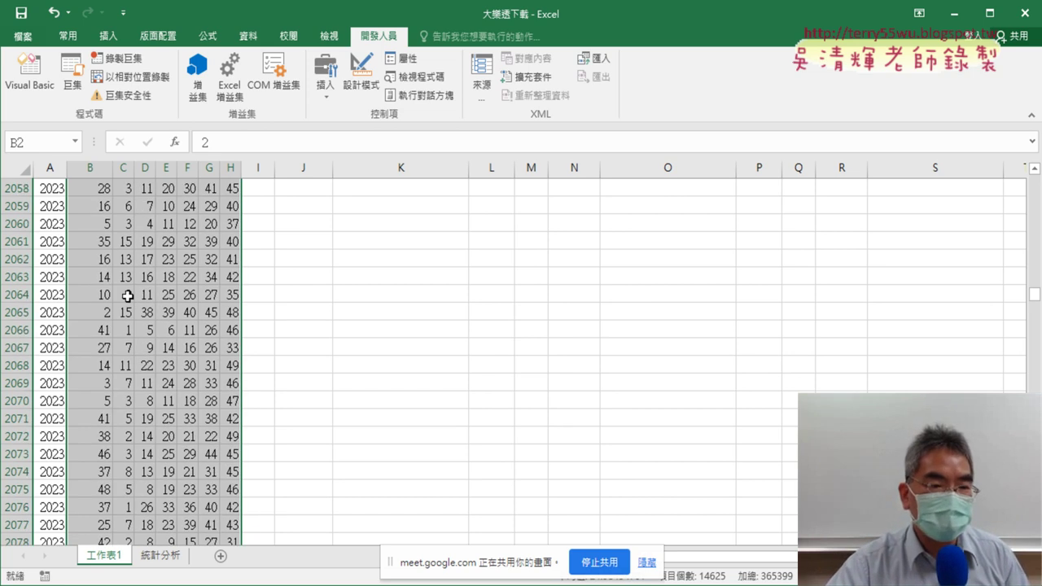
scroll(127, 298, up, 3)
scroll(128, 297, up, 3)
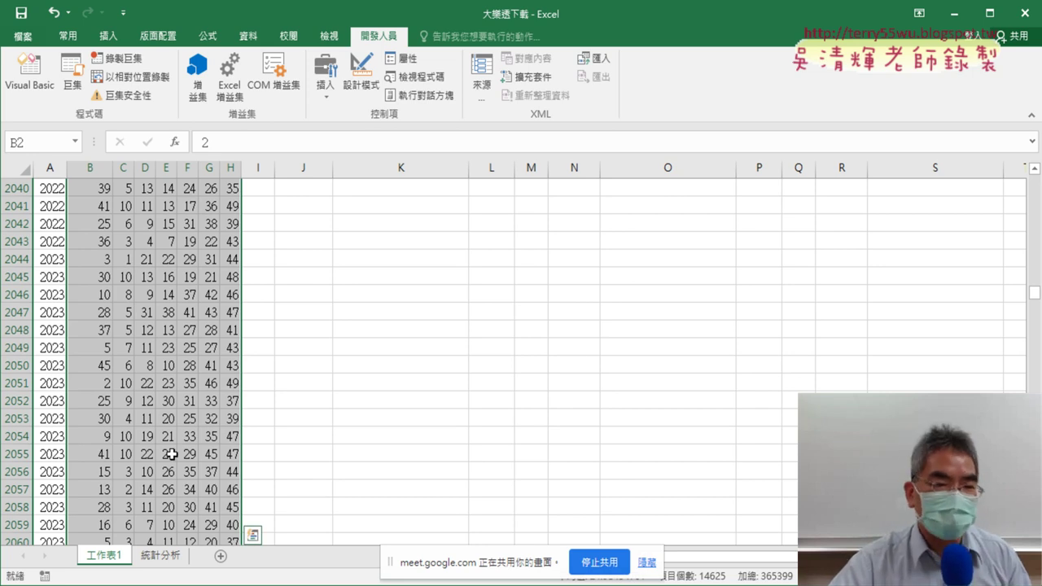
scroll(160, 400, up, 1)
scroll(159, 401, up, 1)
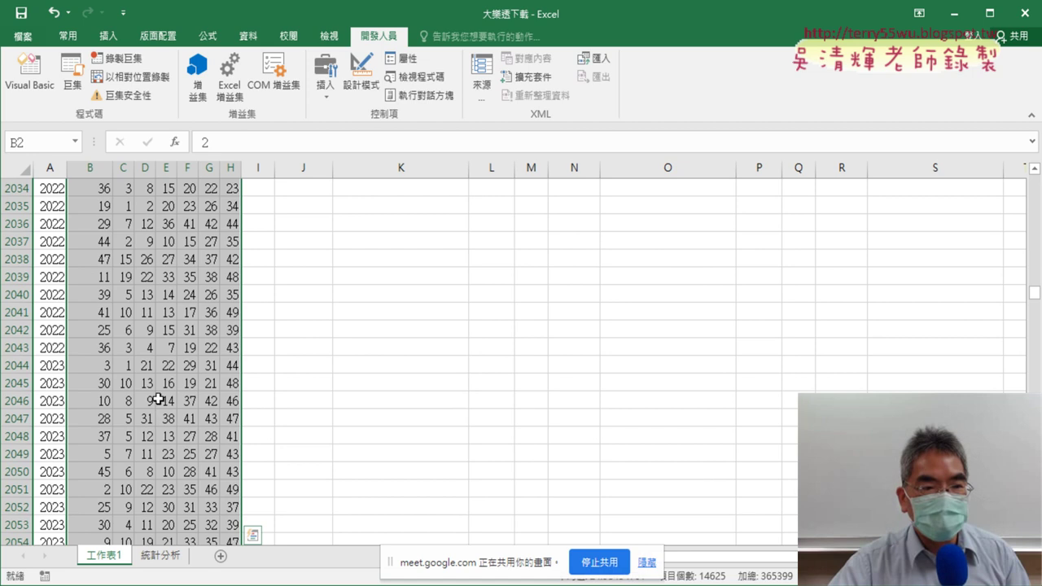
click(55, 141)
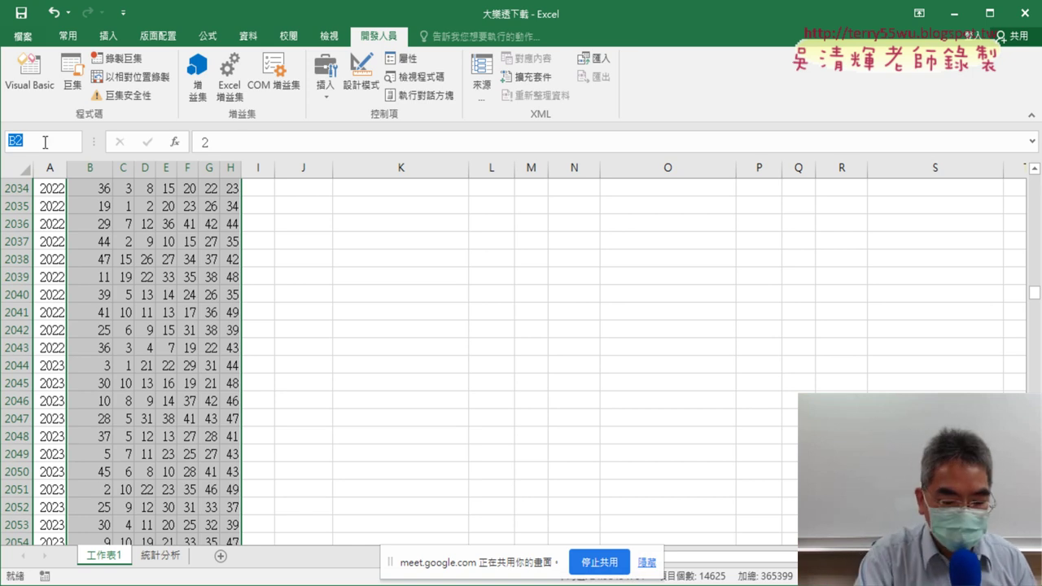
- Define the name 大樂透 for the selected B–H number range via the Name Box
text(大)
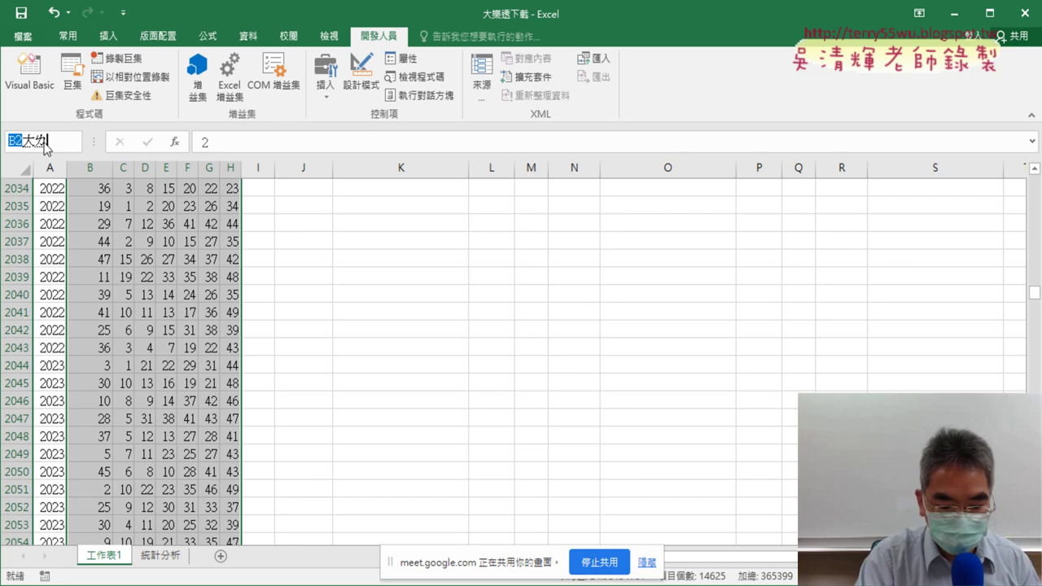
text(樂)
text(ㄊㄡ透)
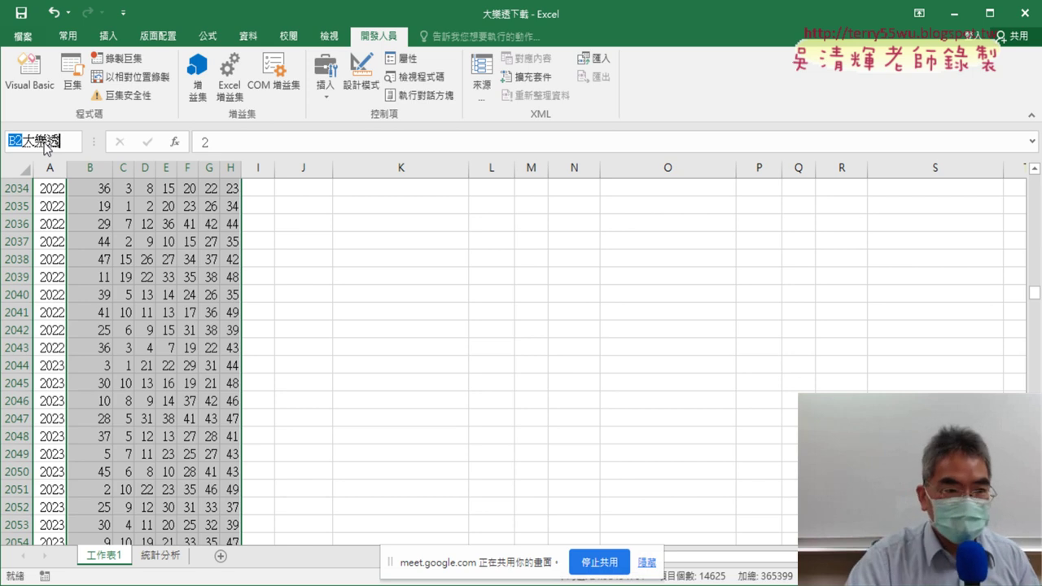
key(Return)
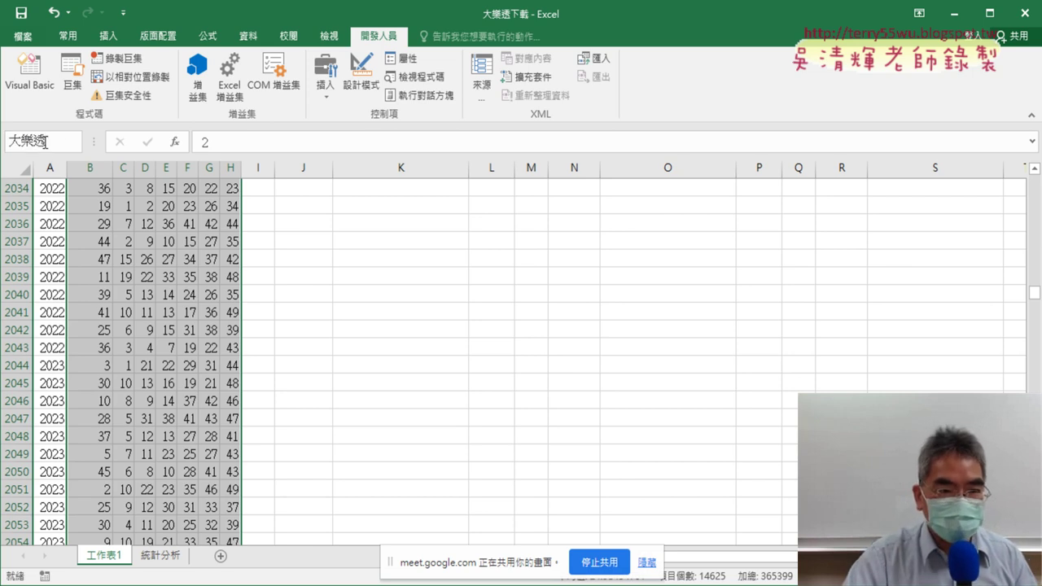
key(Return)
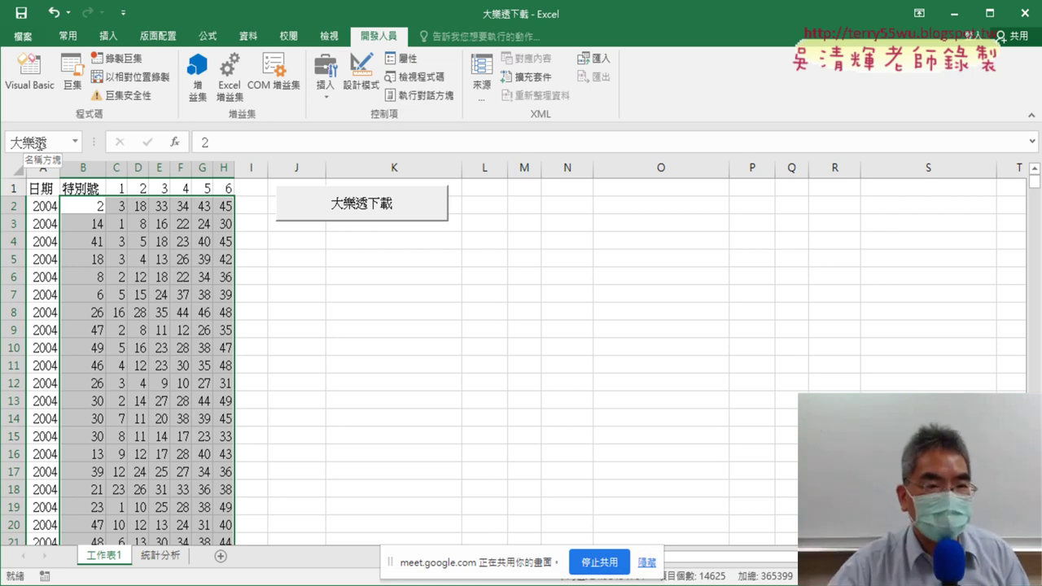
click(212, 42)
click(404, 90)
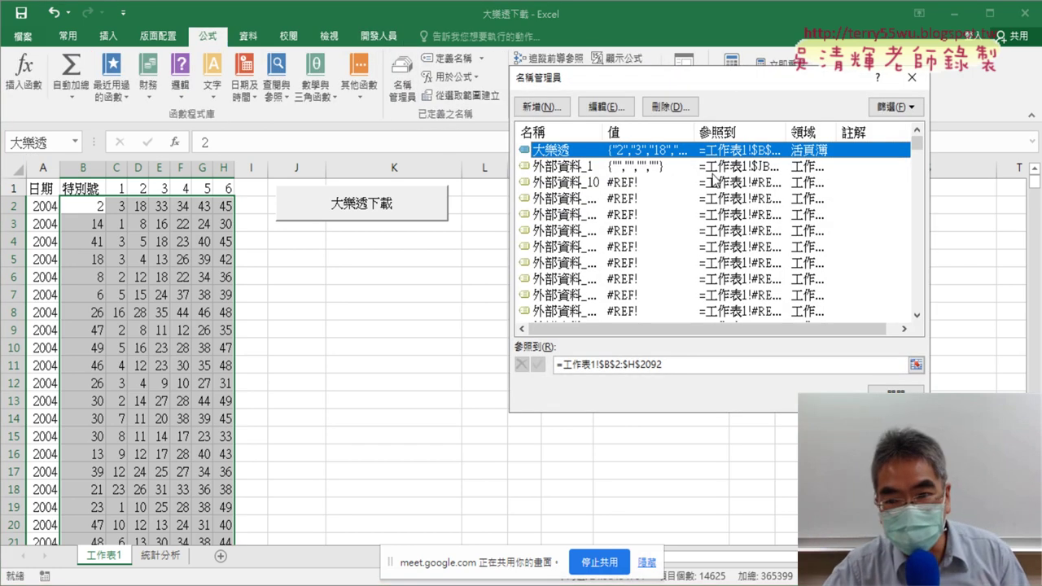
click(847, 167)
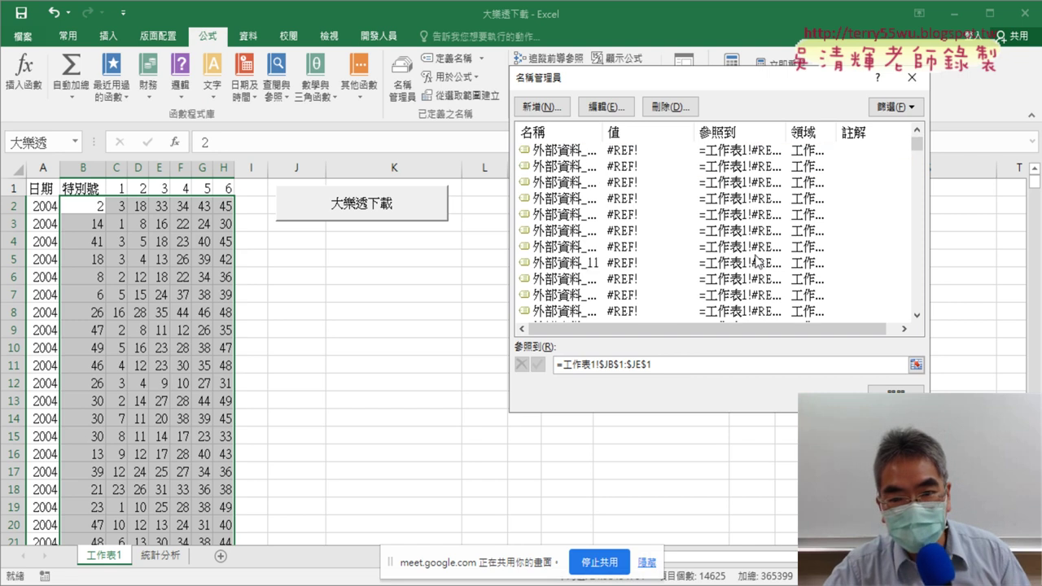
click(568, 149)
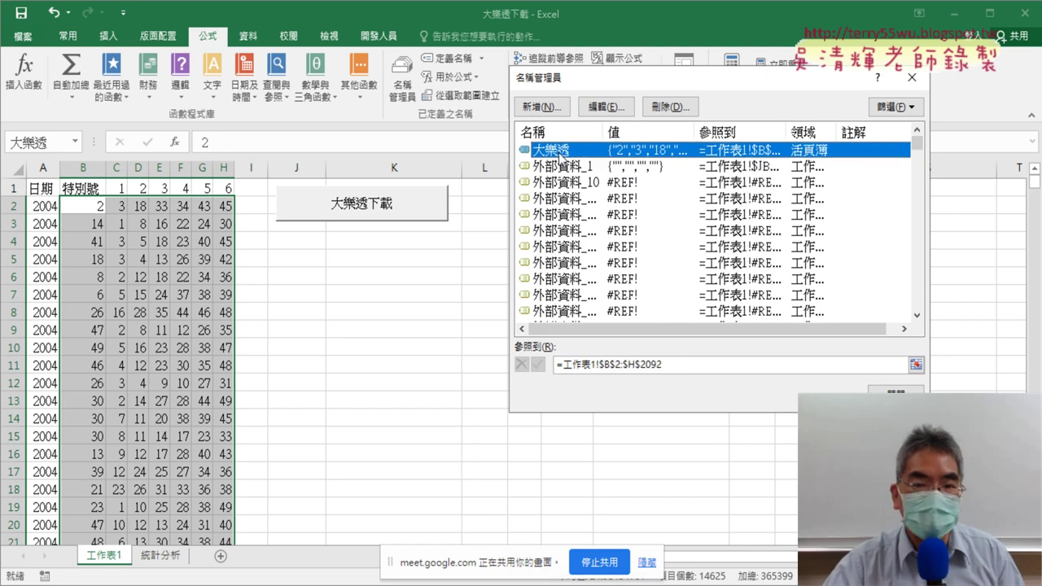
click(669, 364)
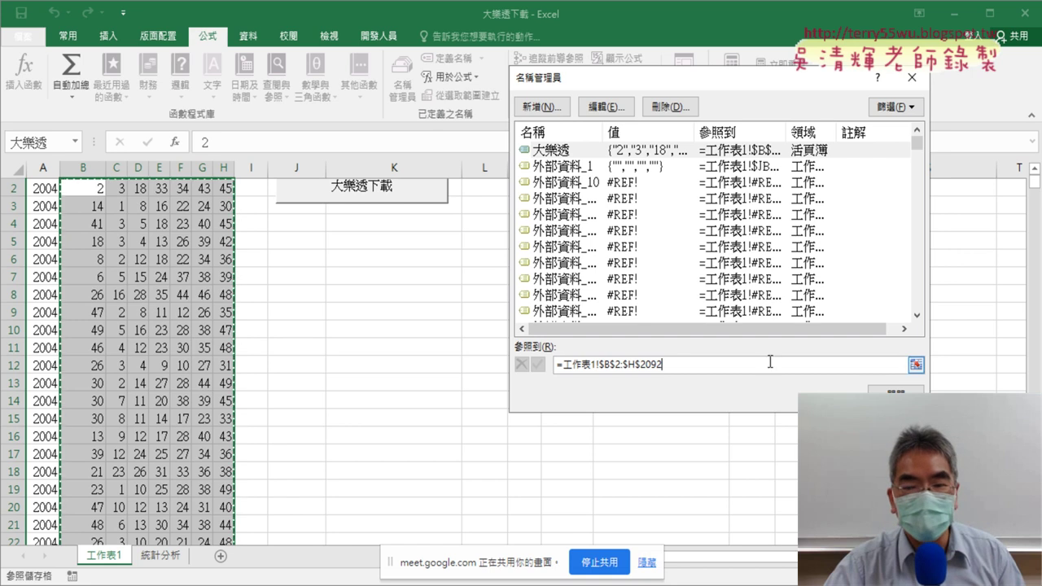
click(895, 392)
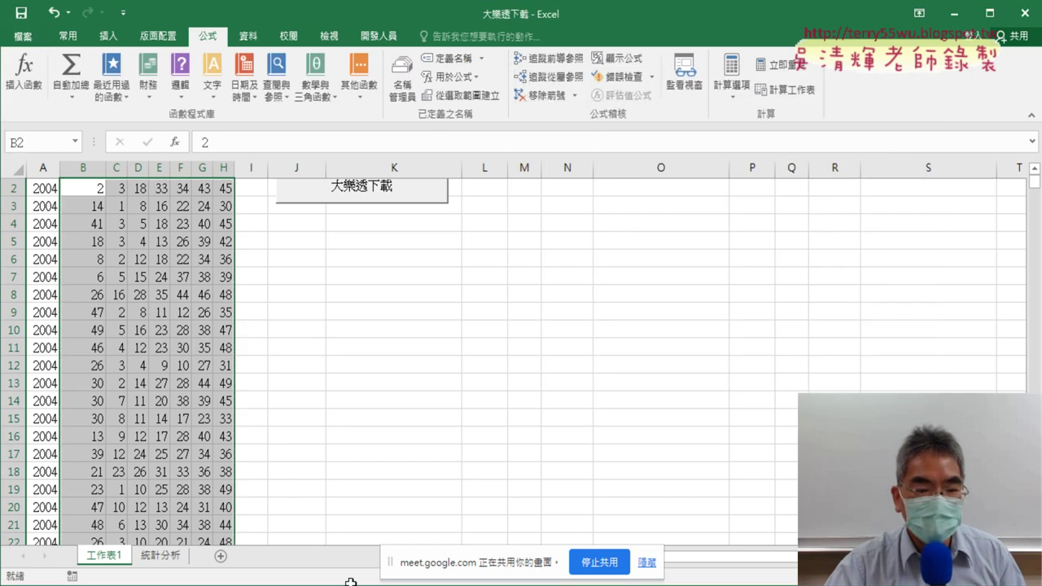
- On the 統計分析 sheet, start a function in B2 with the 統計 category shown
click(166, 555)
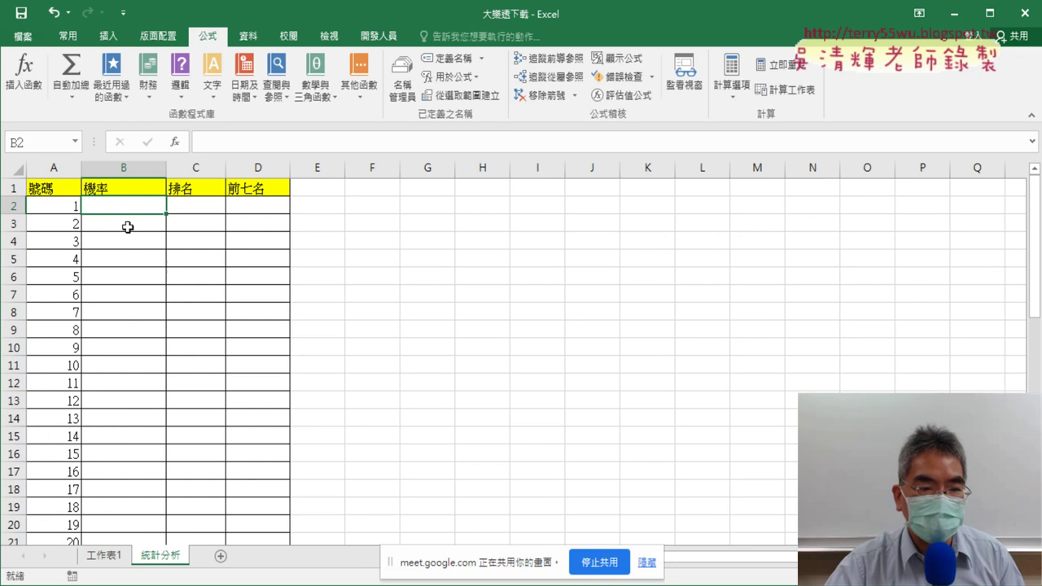
click(175, 142)
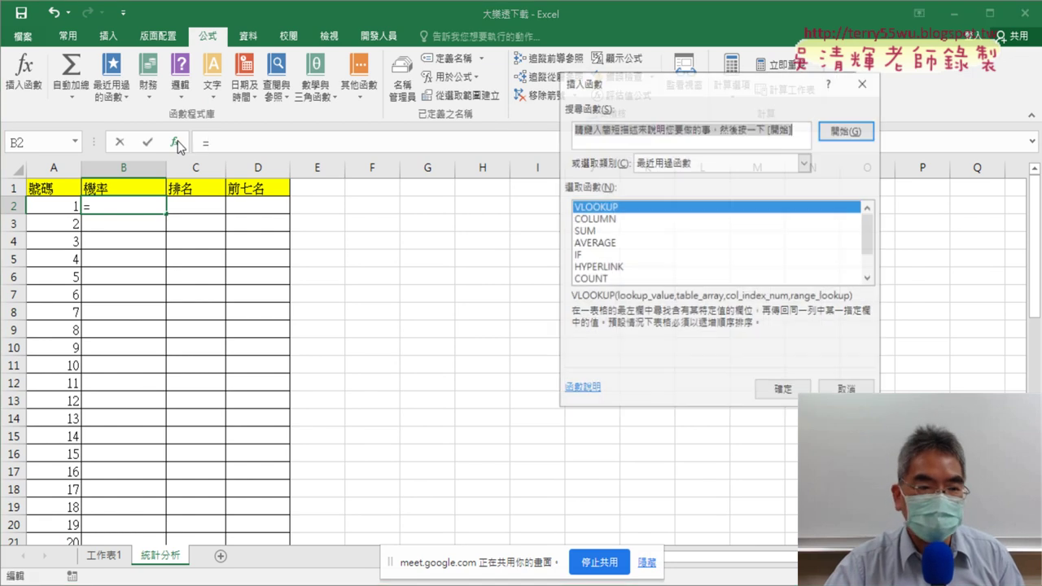
click(679, 164)
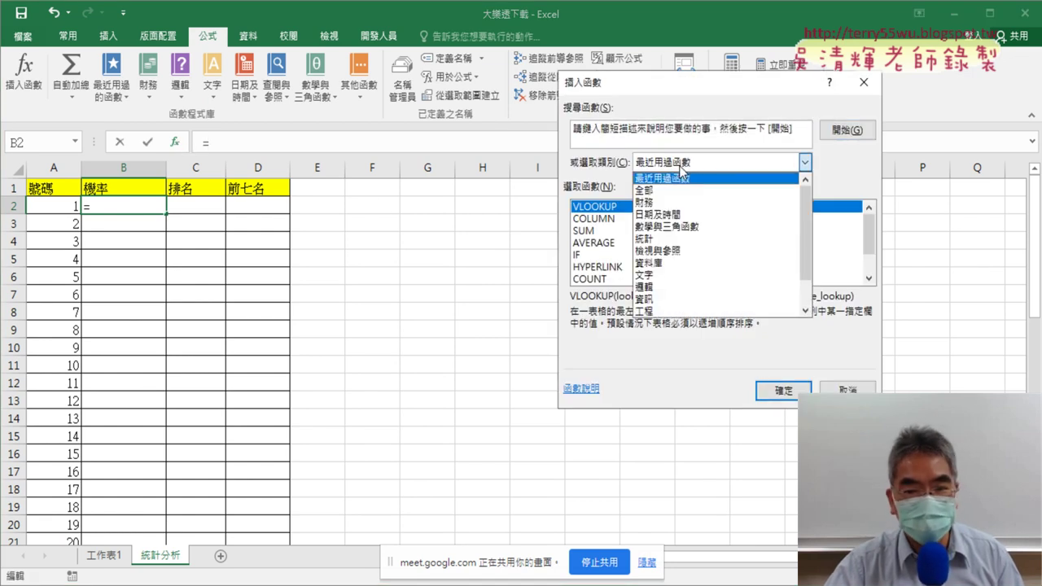
click(699, 238)
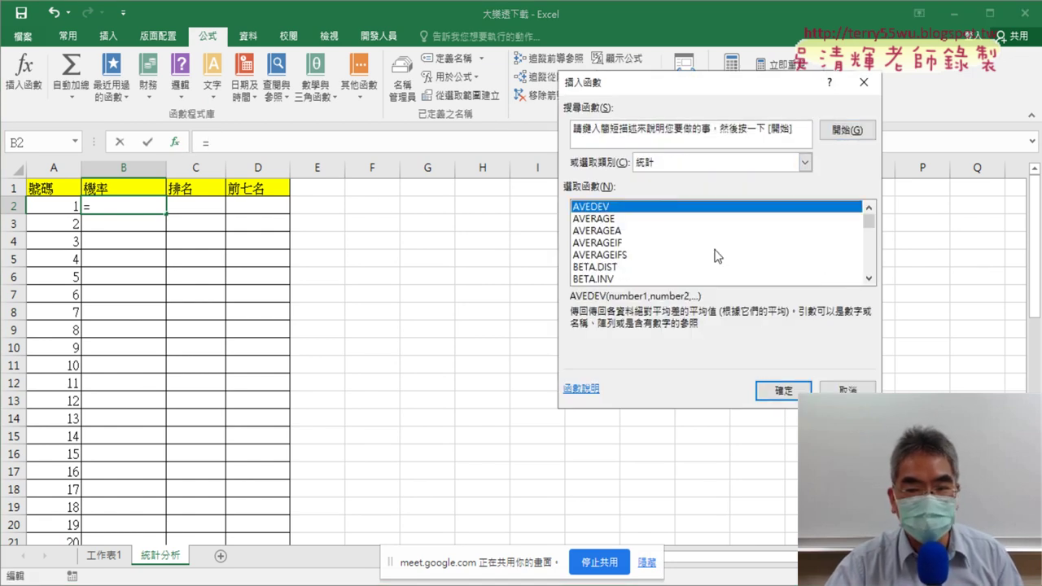
- Find COUNTIF in the statistical list and insert =COUNTIF() into B2
click(869, 279)
click(869, 278)
click(870, 279)
click(869, 279)
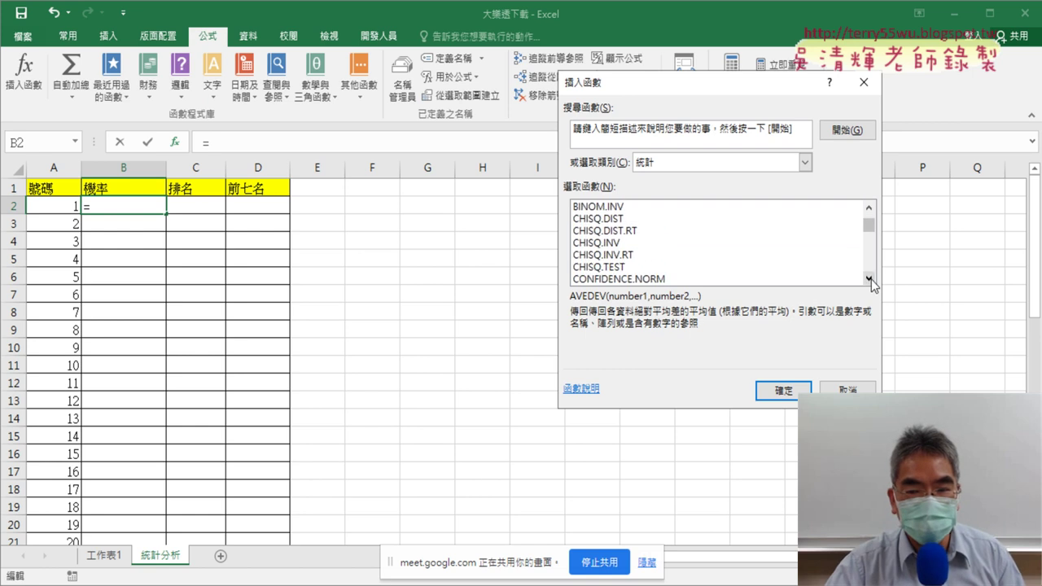
click(869, 278)
click(869, 278)
click(869, 278)
click(631, 267)
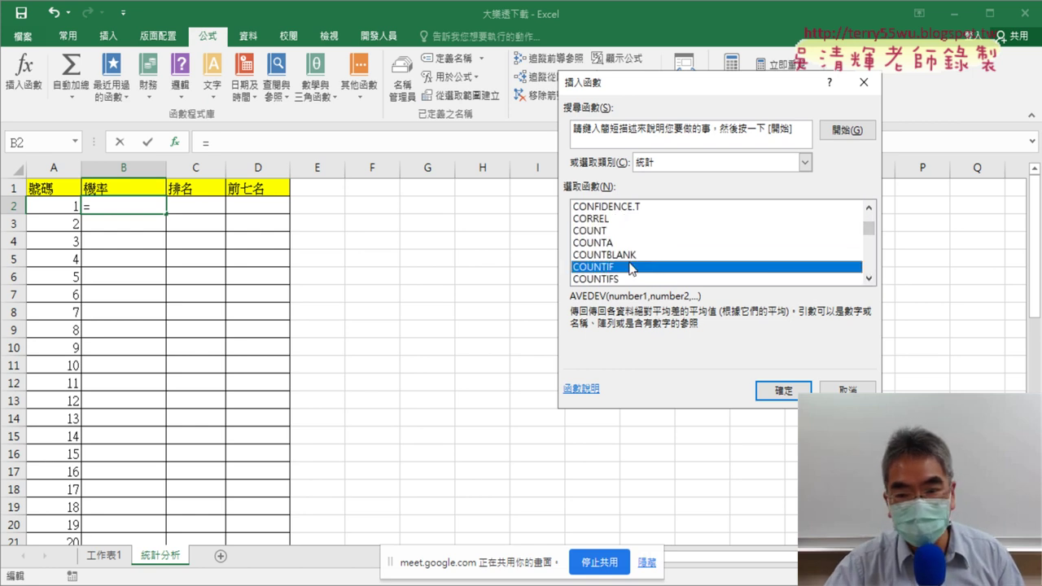
click(777, 390)
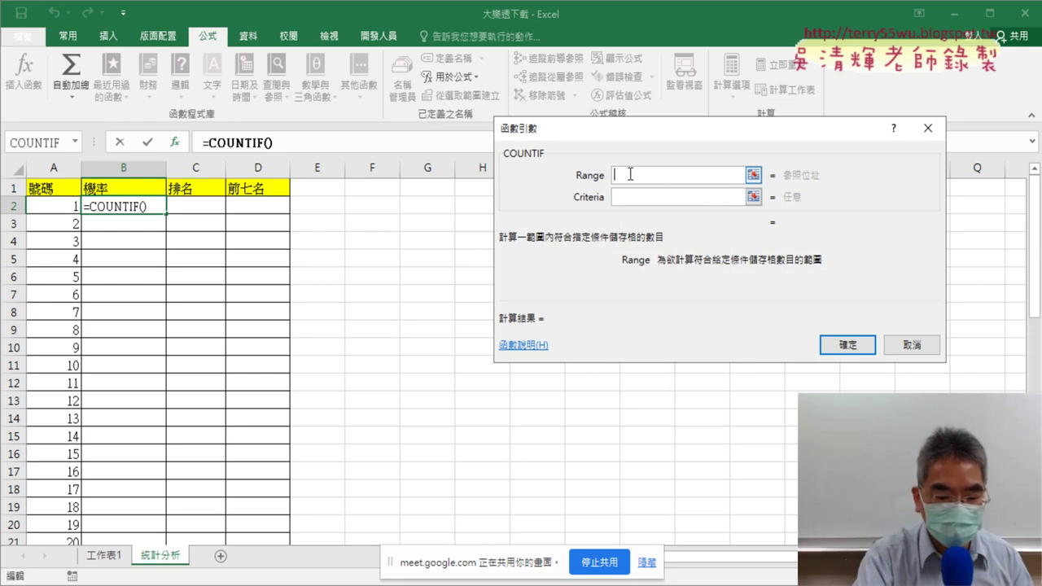
- Complete =COUNTIF(大樂透,A2) in B2 so it shows 318 for number 1
key(F3)
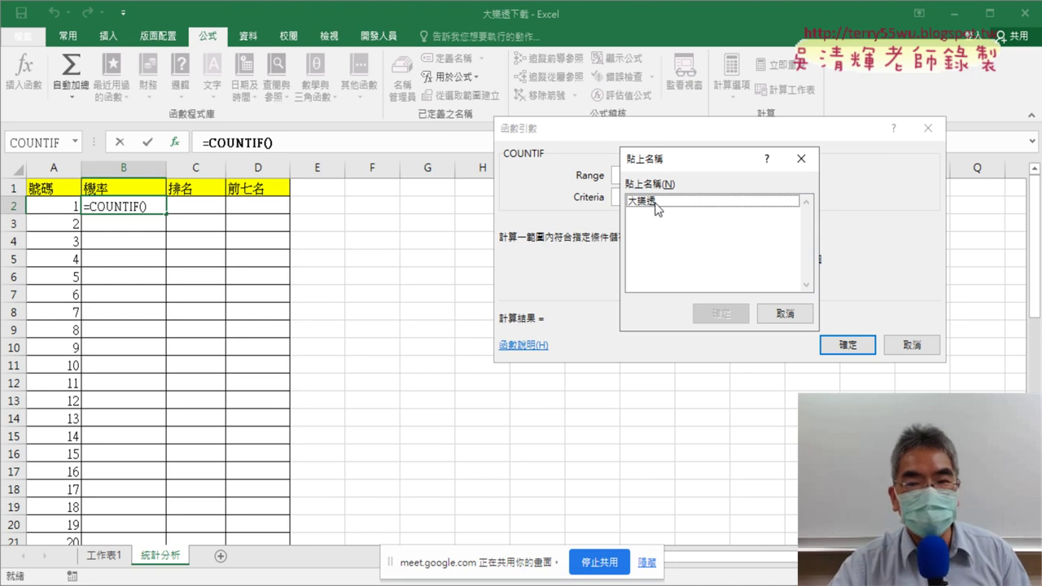
click(656, 201)
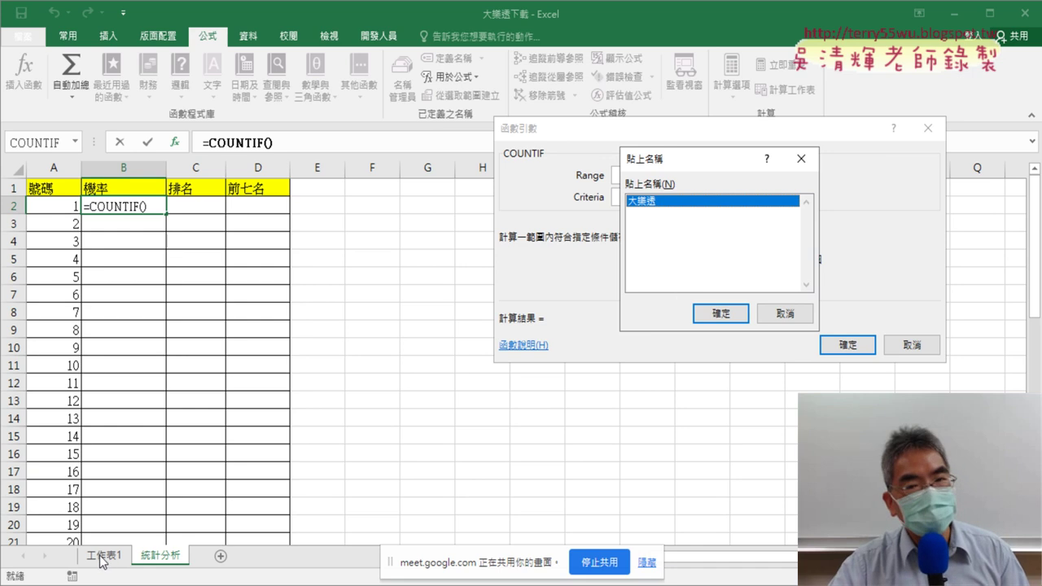
click(720, 314)
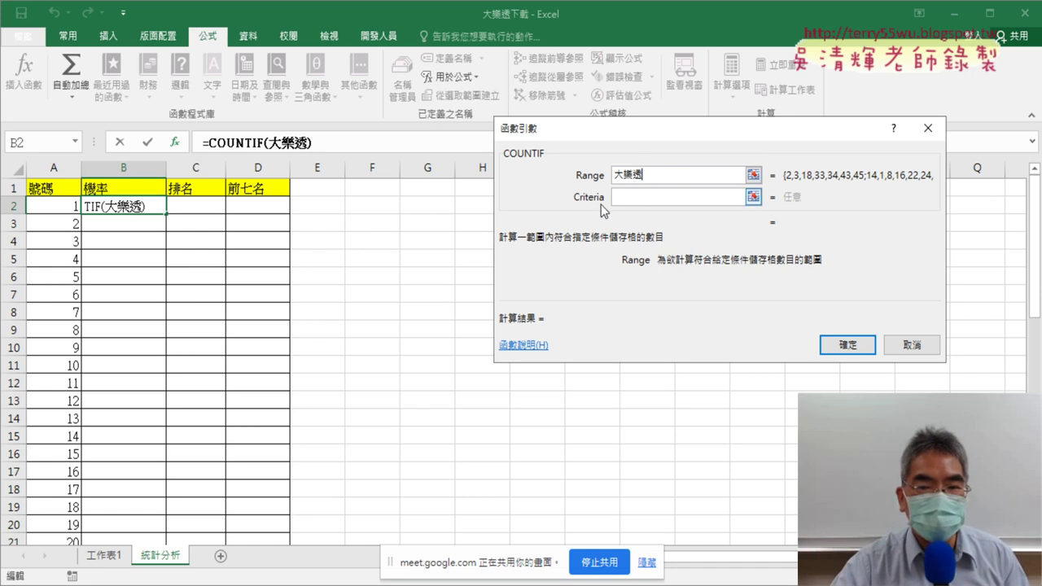
click(633, 199)
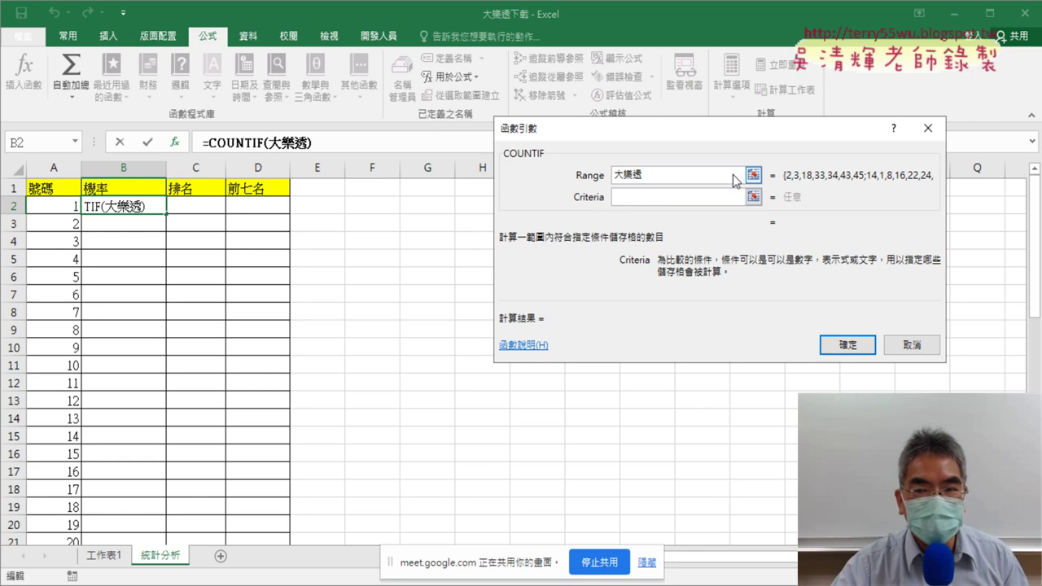
click(55, 206)
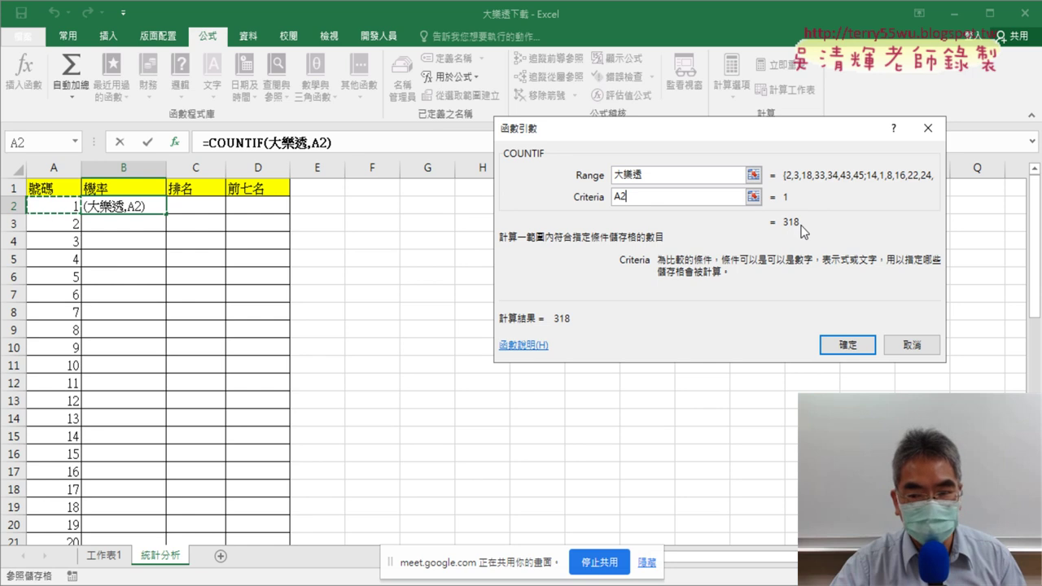
click(847, 344)
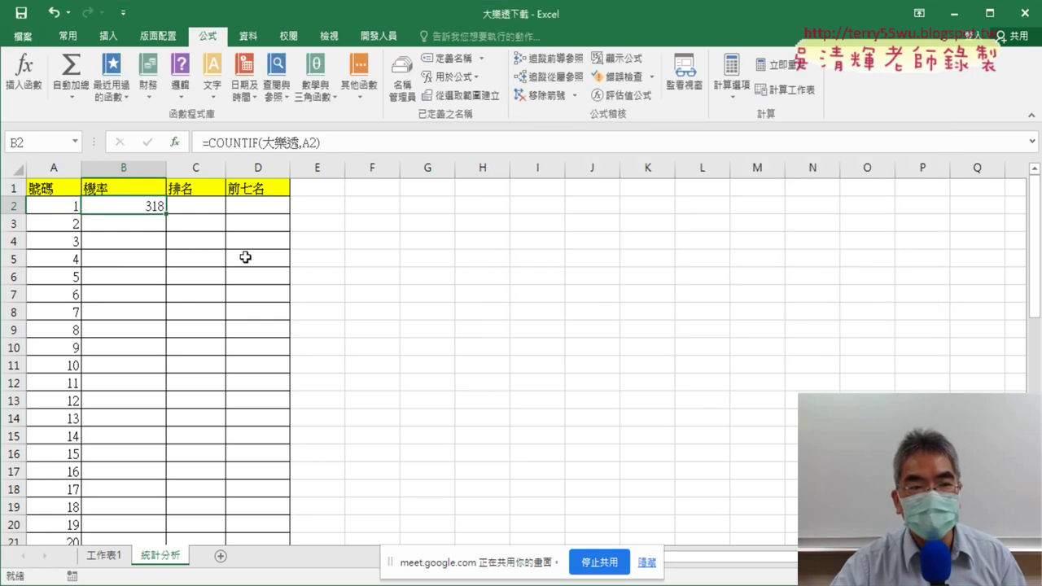
double_click(168, 217)
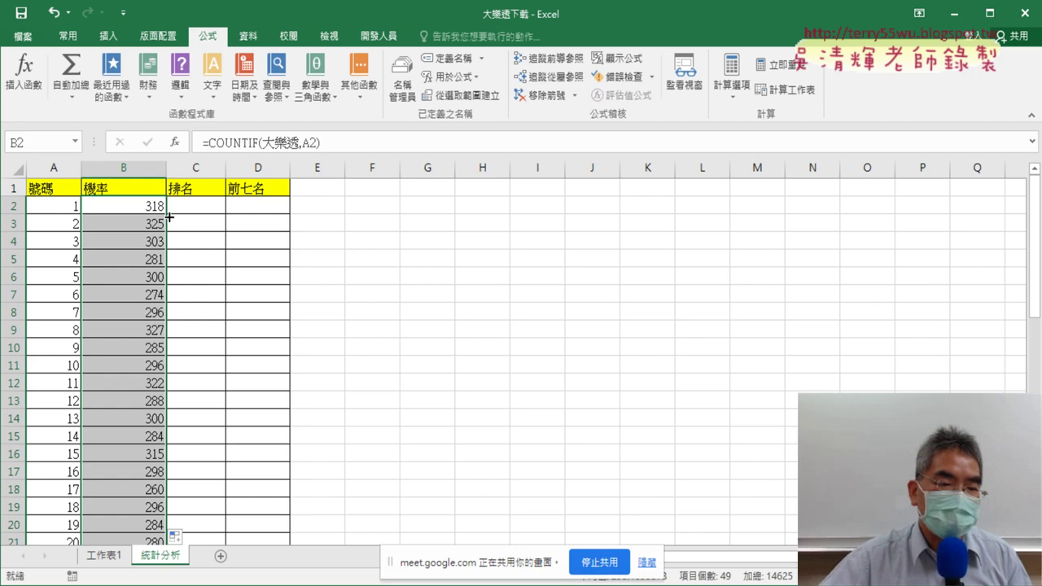
click(140, 187)
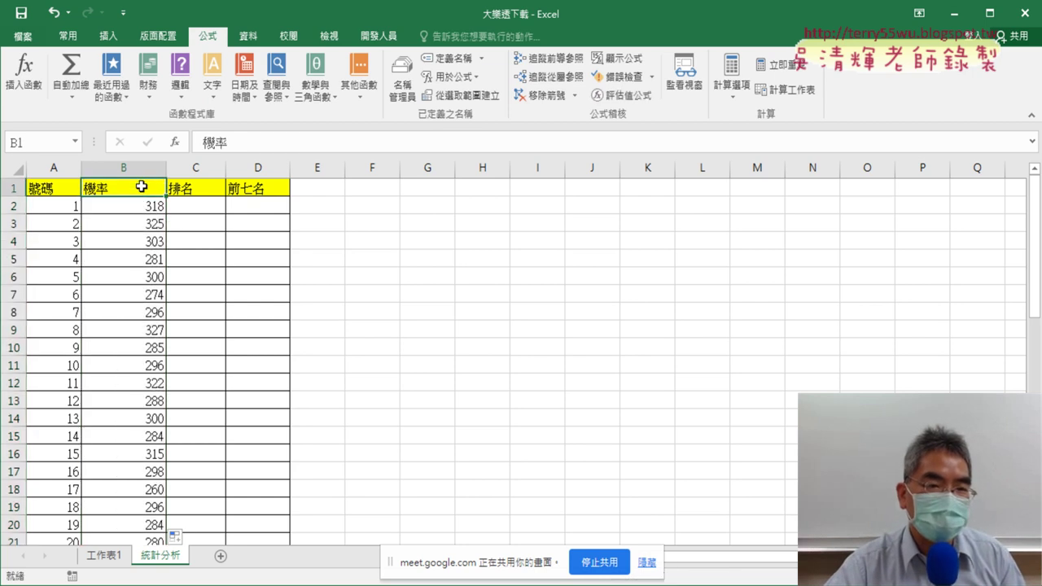
click(248, 36)
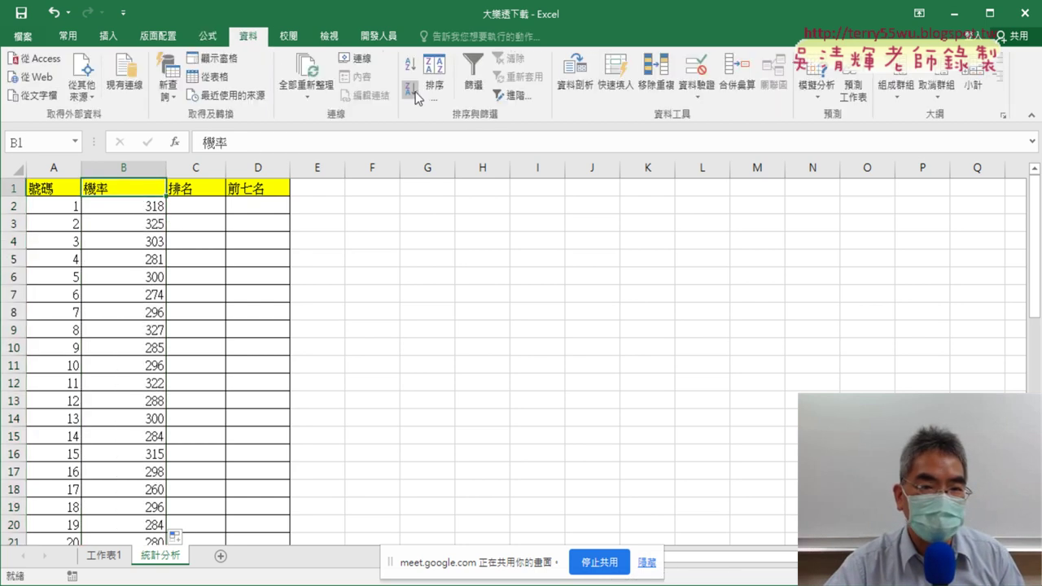
click(411, 90)
drag(71, 206, 70, 347)
click(144, 206)
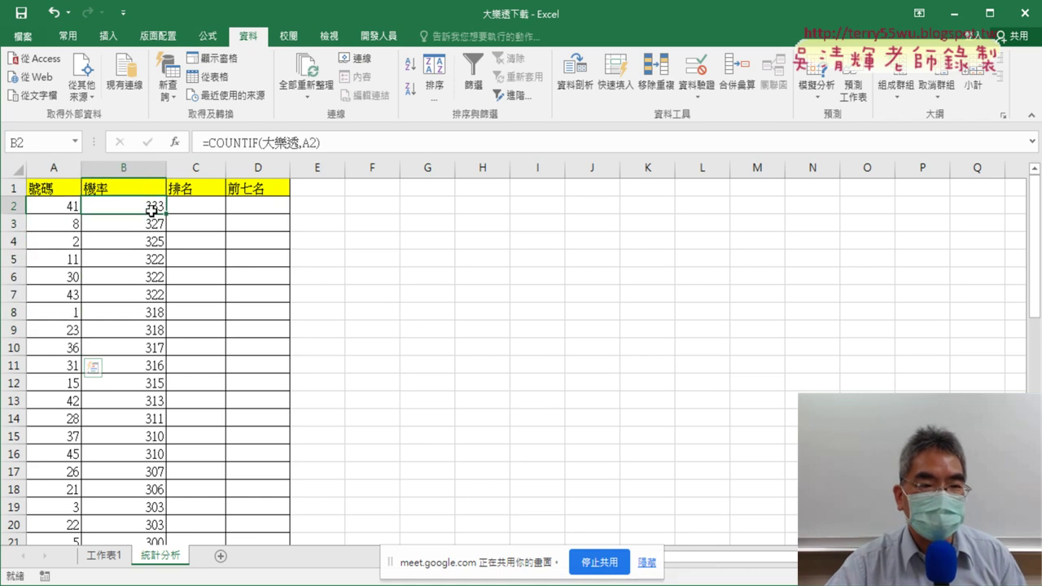
click(133, 189)
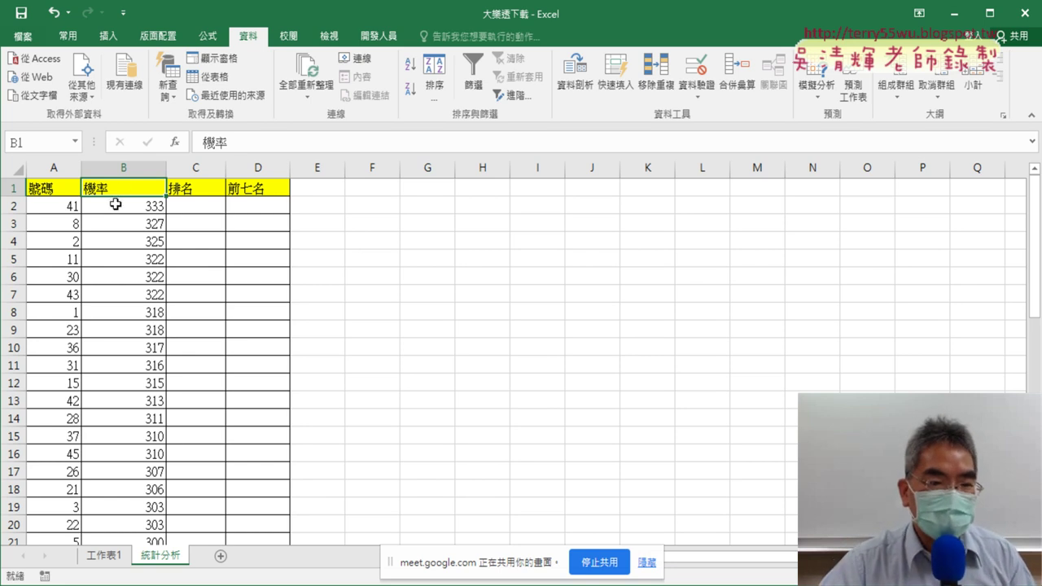
click(118, 206)
click(61, 210)
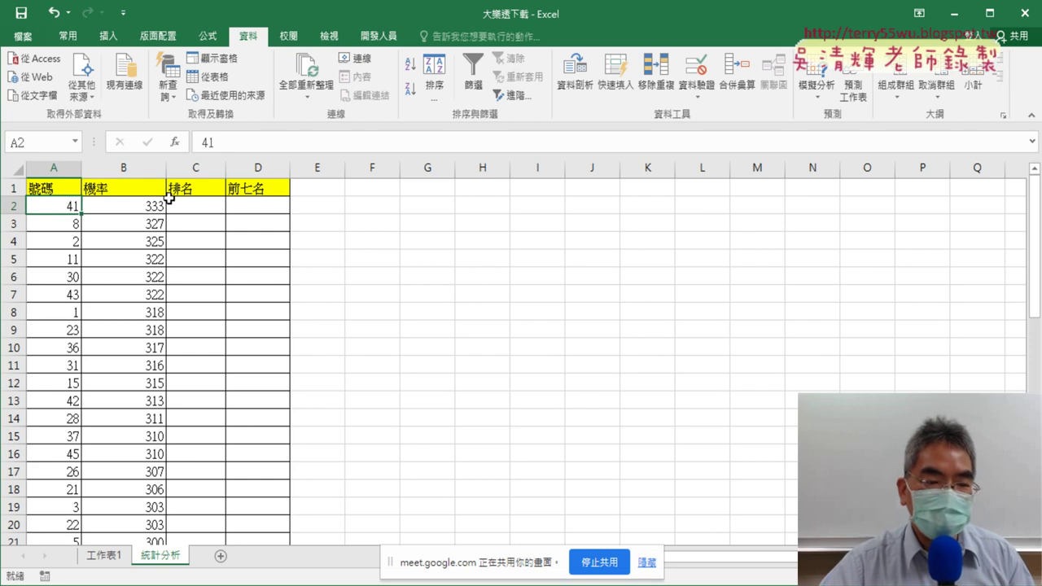
click(154, 204)
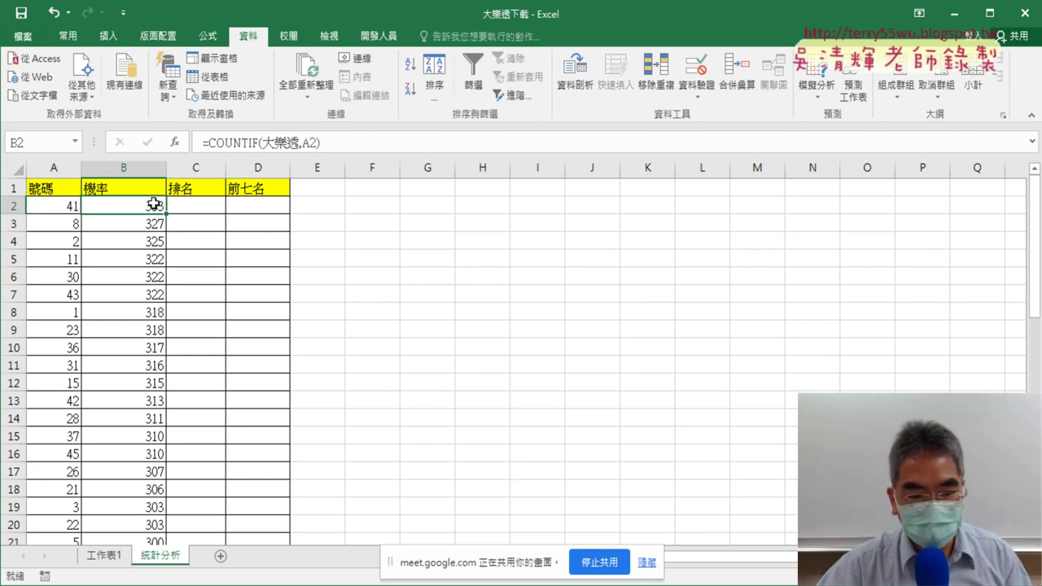
key(ctrl+Down)
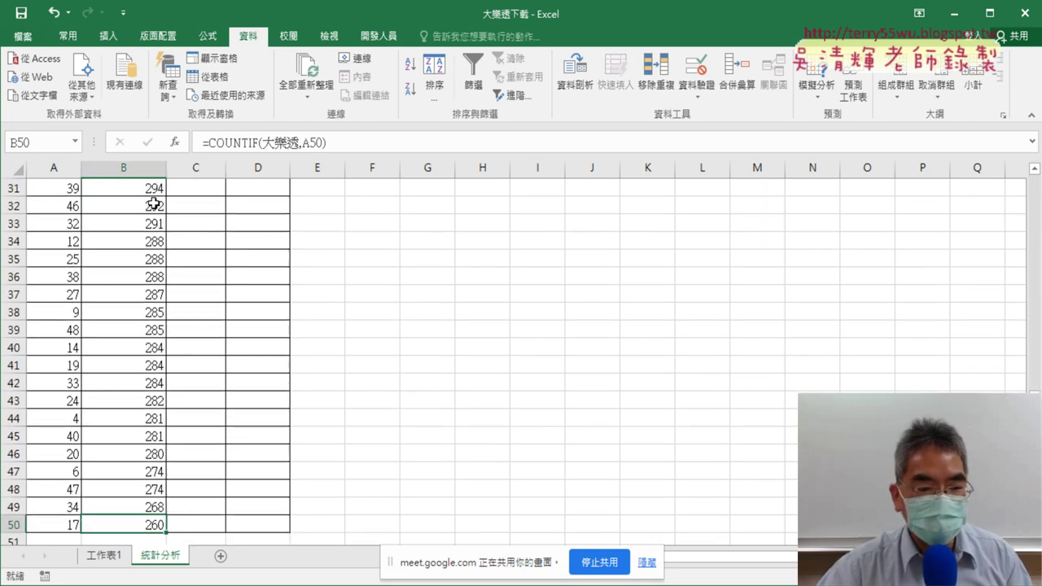
key(Left)
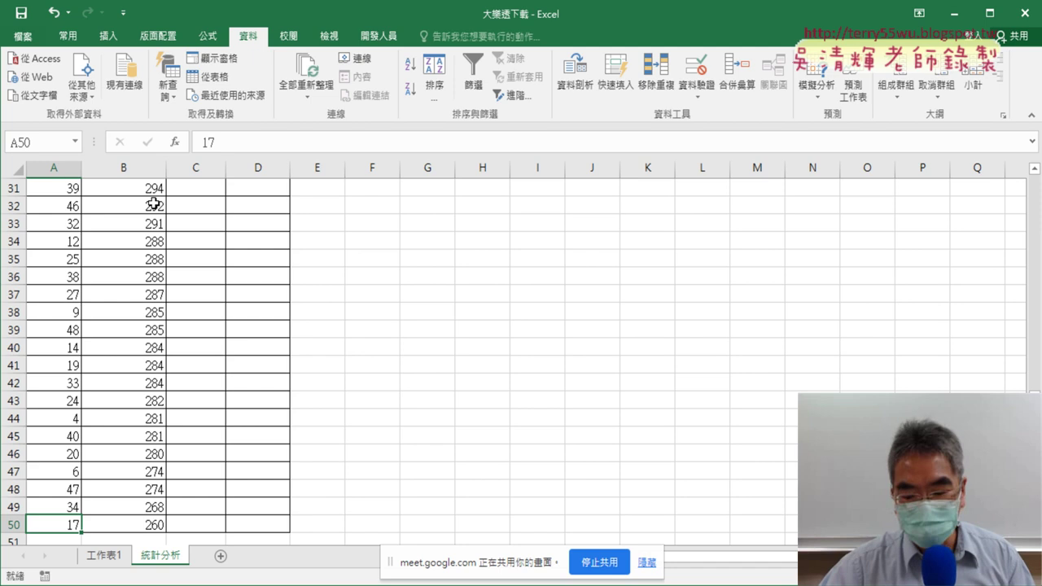
key(ctrl+Up)
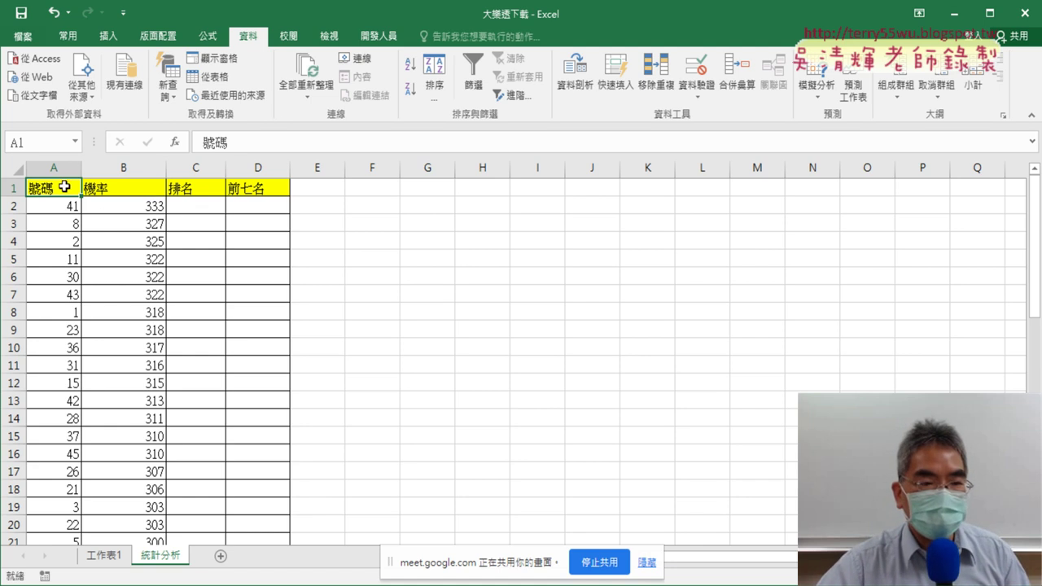
- Sort the table ascending by 號碼, then begin dividing B2's COUNTIF by a 工作表1 range
click(410, 66)
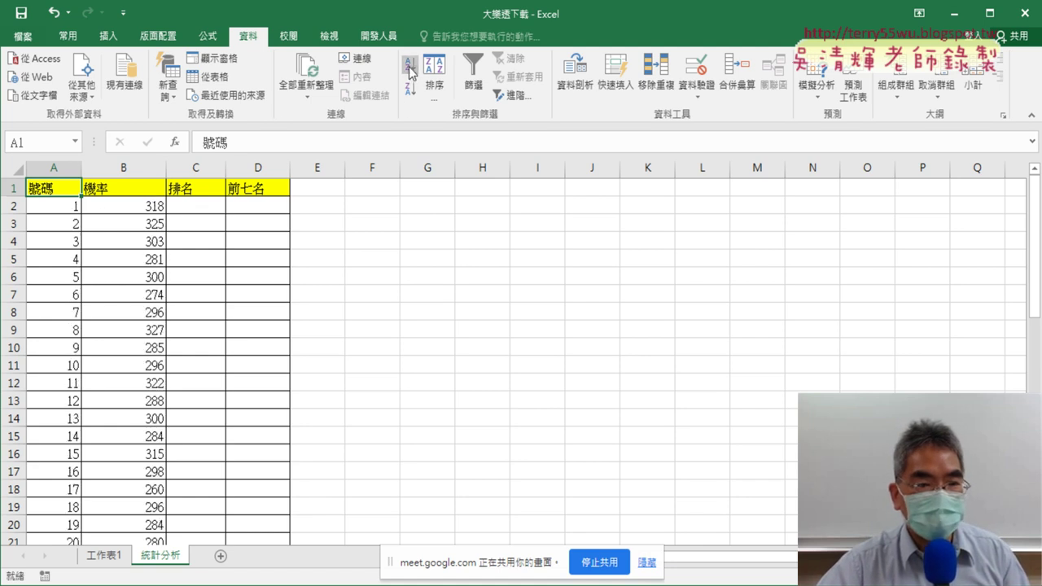
click(157, 206)
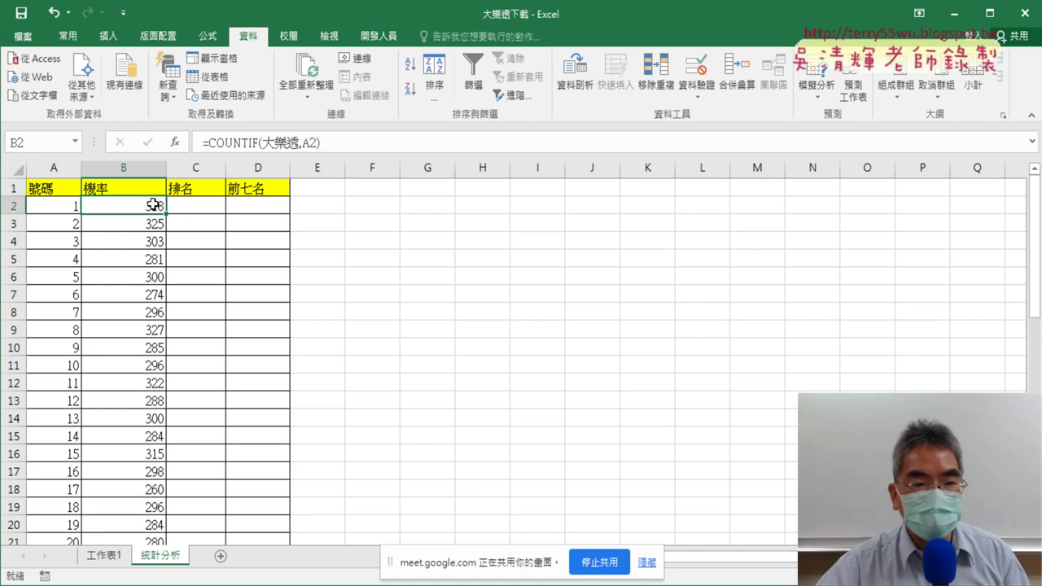
click(345, 142)
text(/)
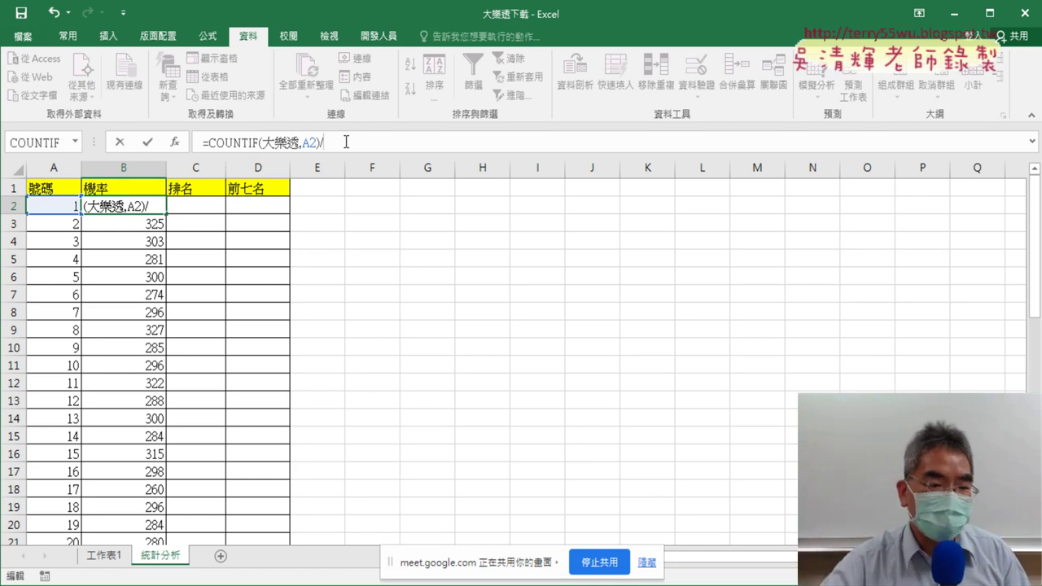
click(110, 554)
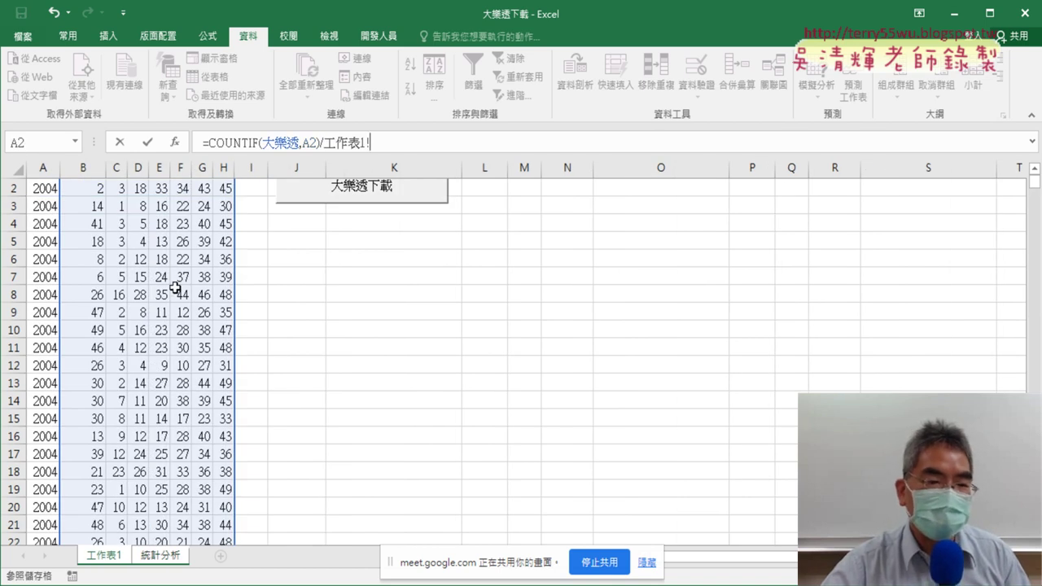
- Enter =COUNT(大樂透) in E2 to count all 14625 drawn numbers
click(119, 143)
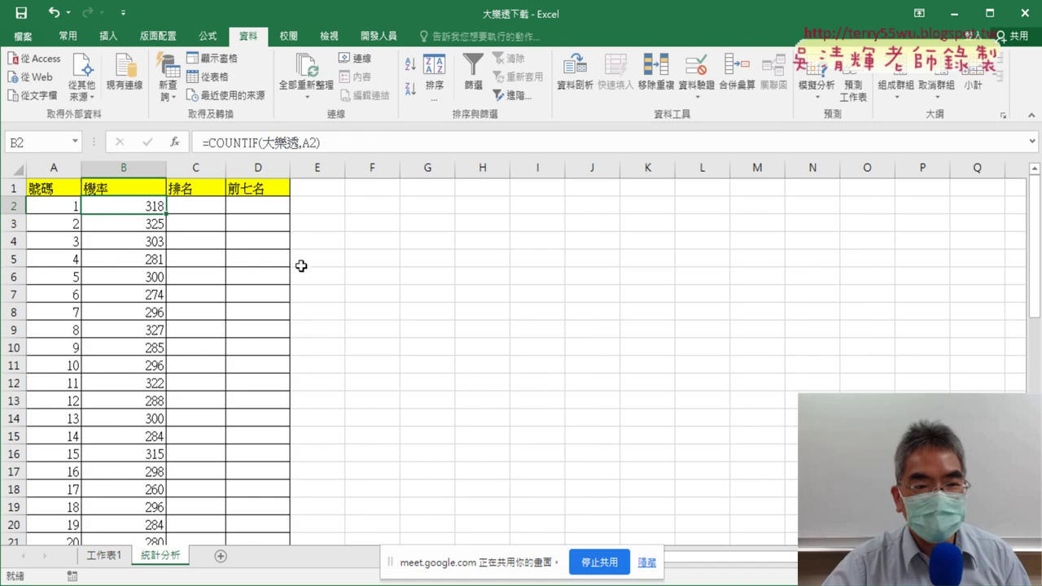
click(337, 205)
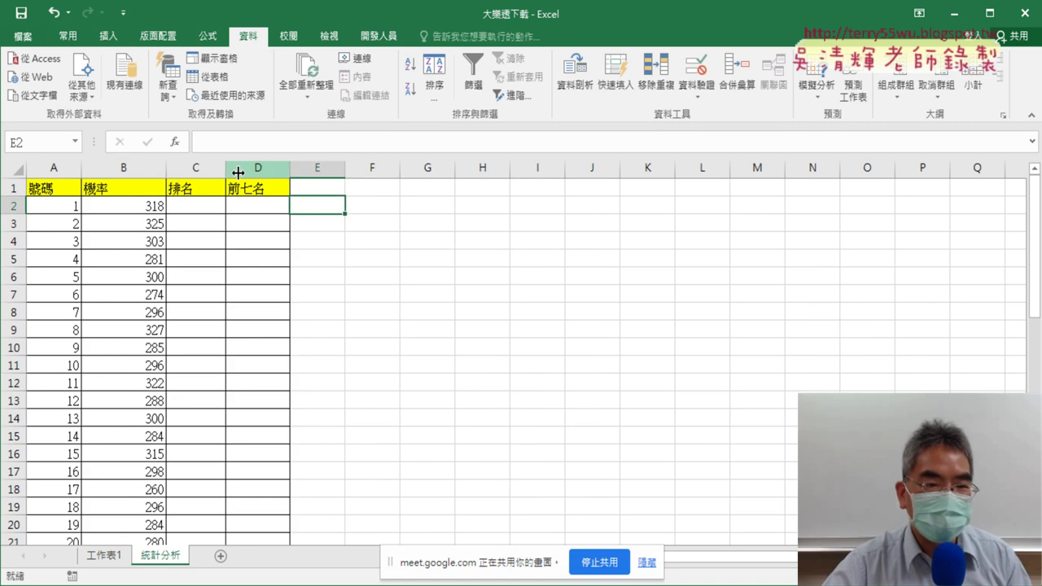
click(175, 142)
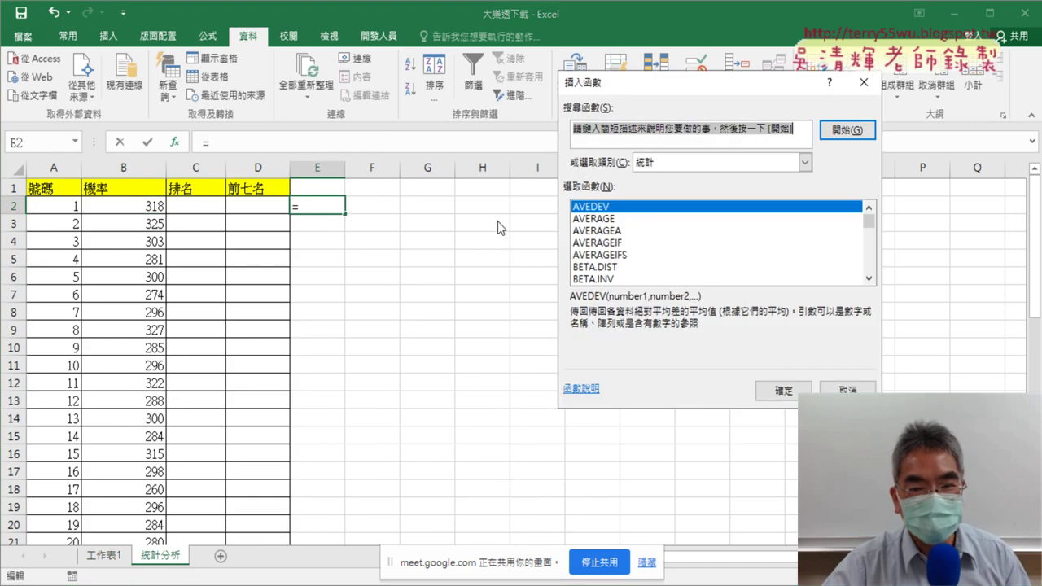
click(868, 278)
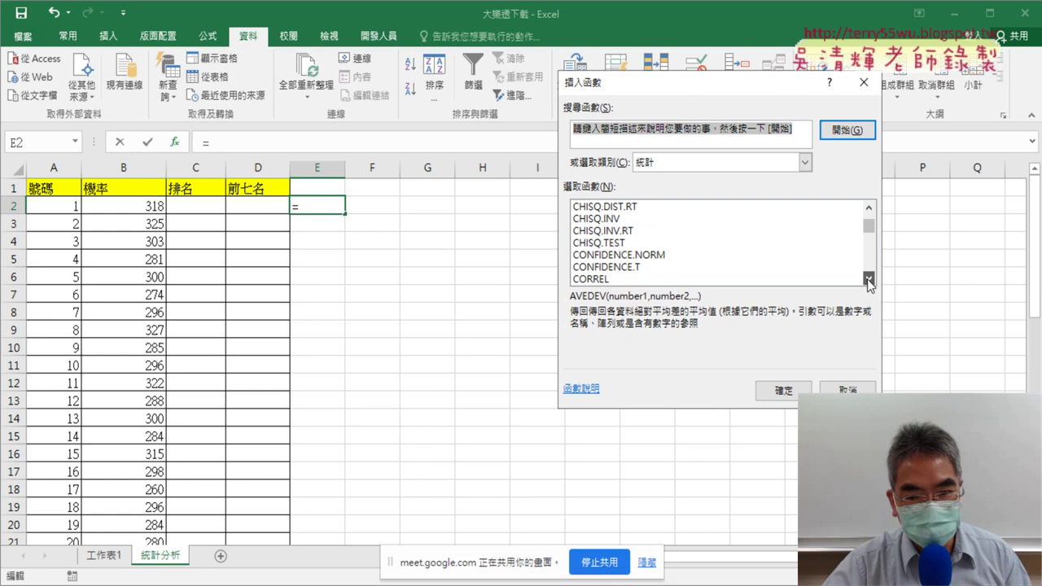
click(604, 267)
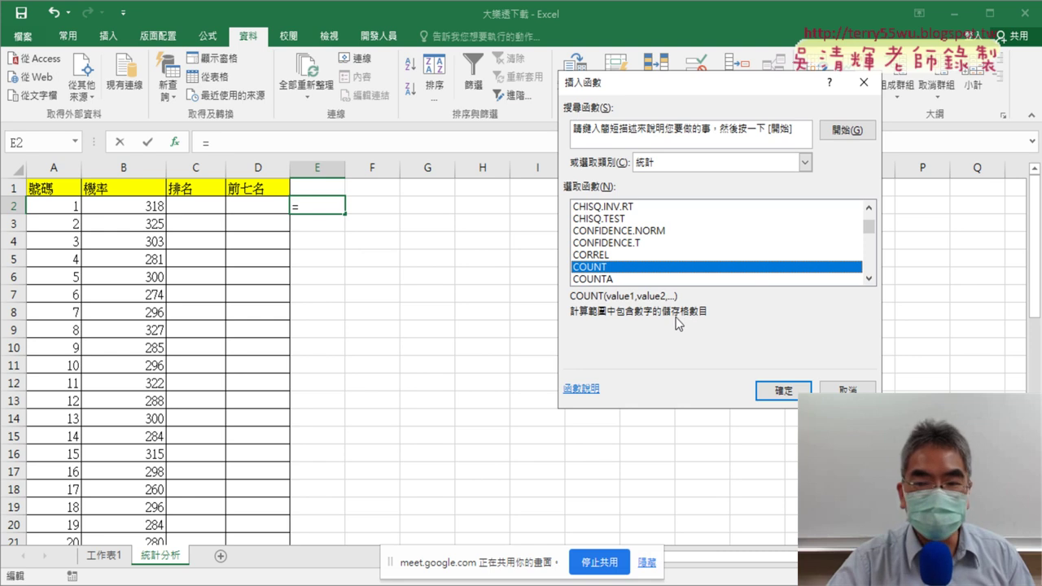
click(781, 393)
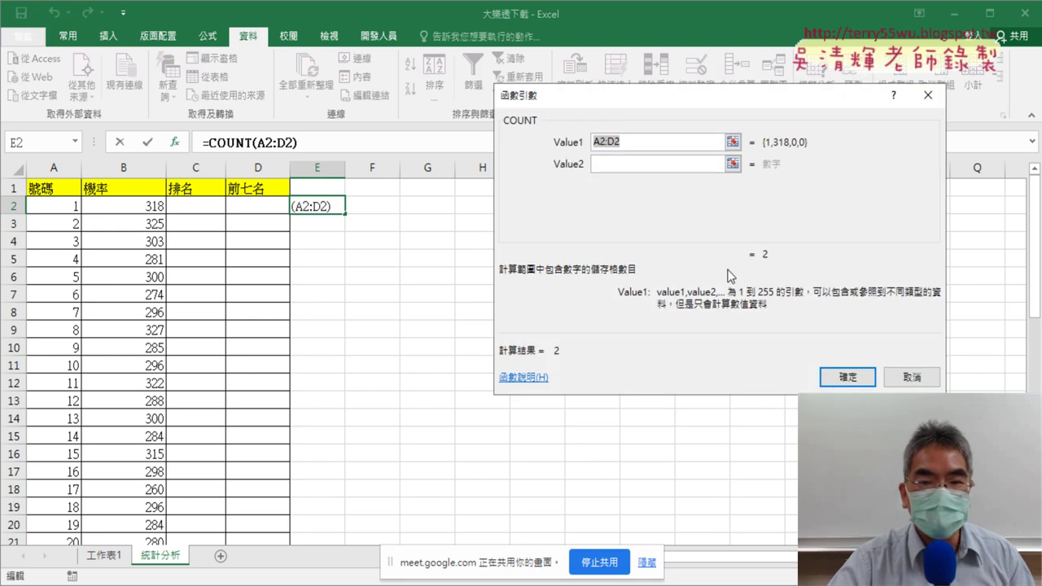
key(BackSpace)
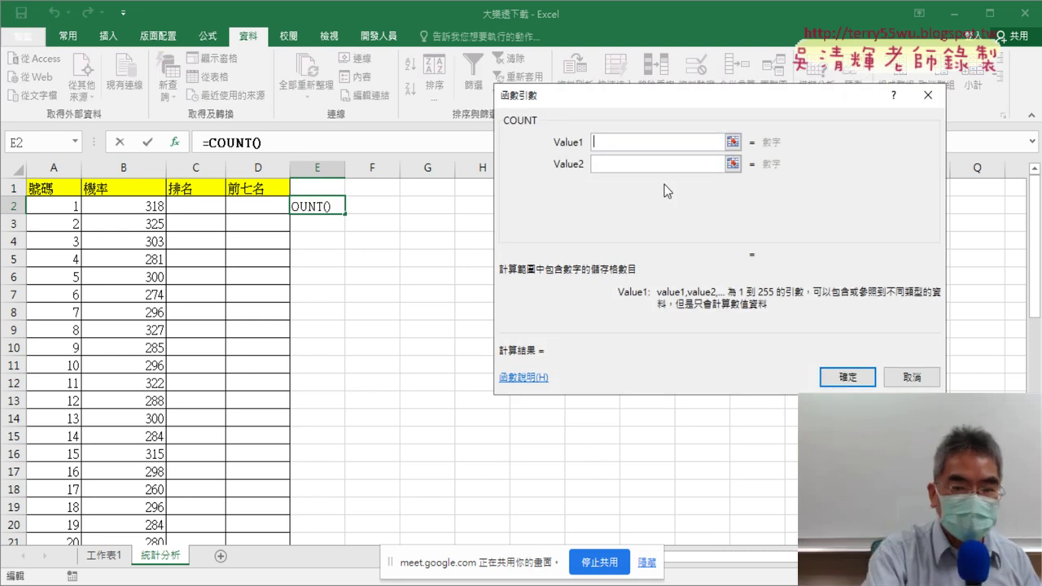
key(F3)
click(662, 204)
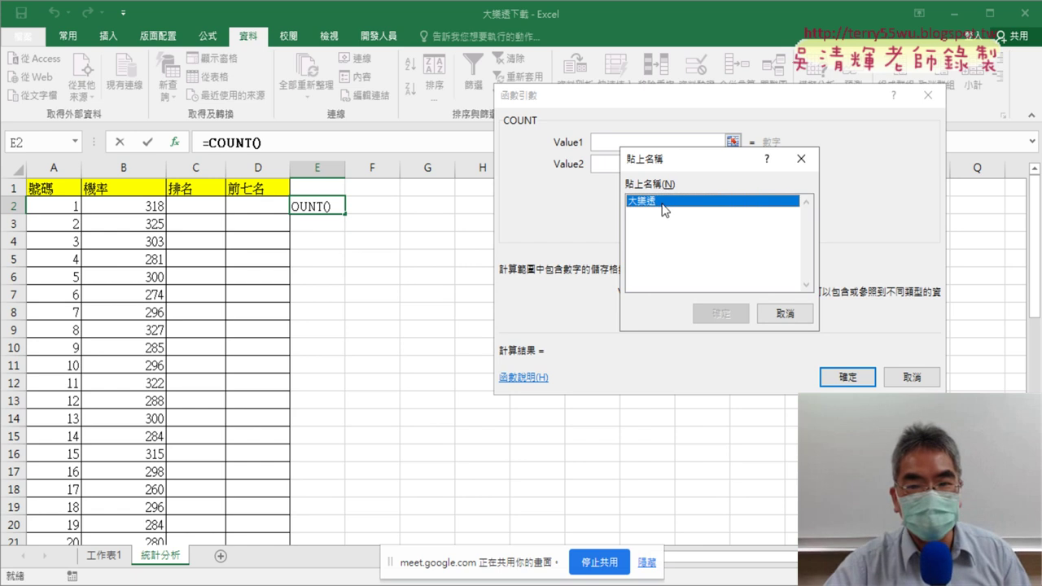
double_click(662, 203)
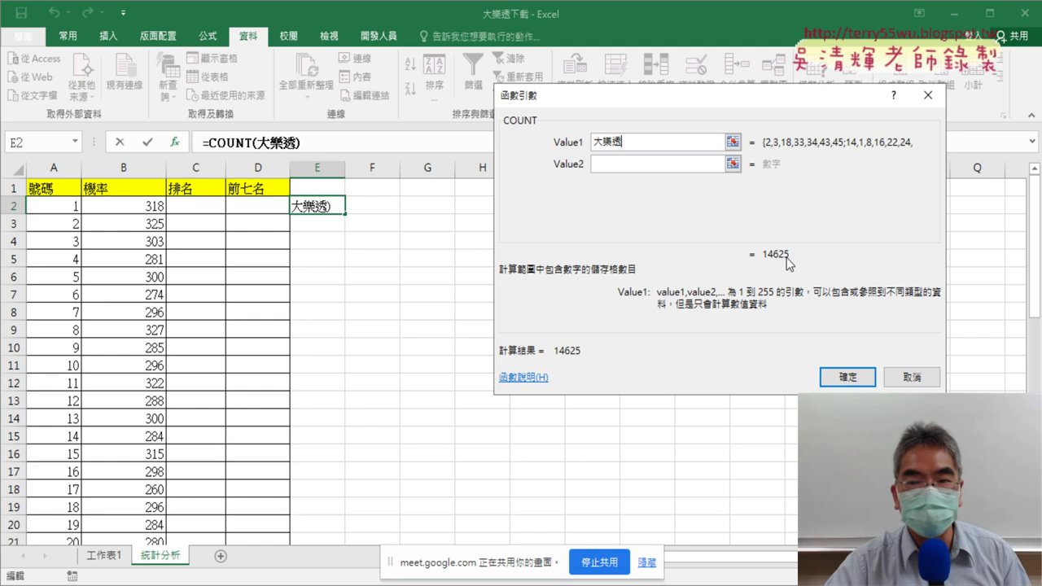
- Confirm E2's COUNT formula and compare it with B2's COUNTIF formula
click(847, 377)
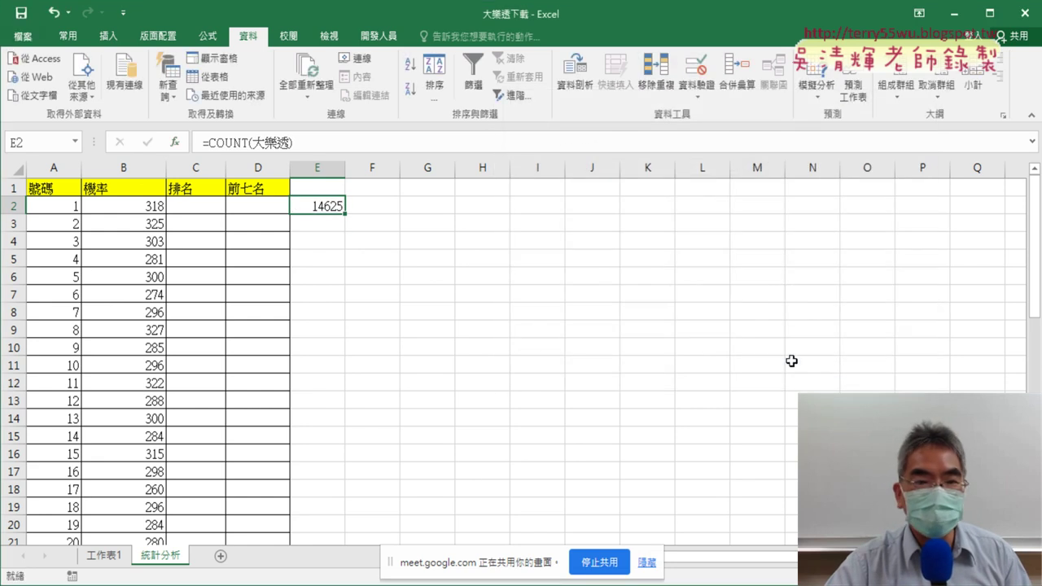
click(143, 206)
click(307, 207)
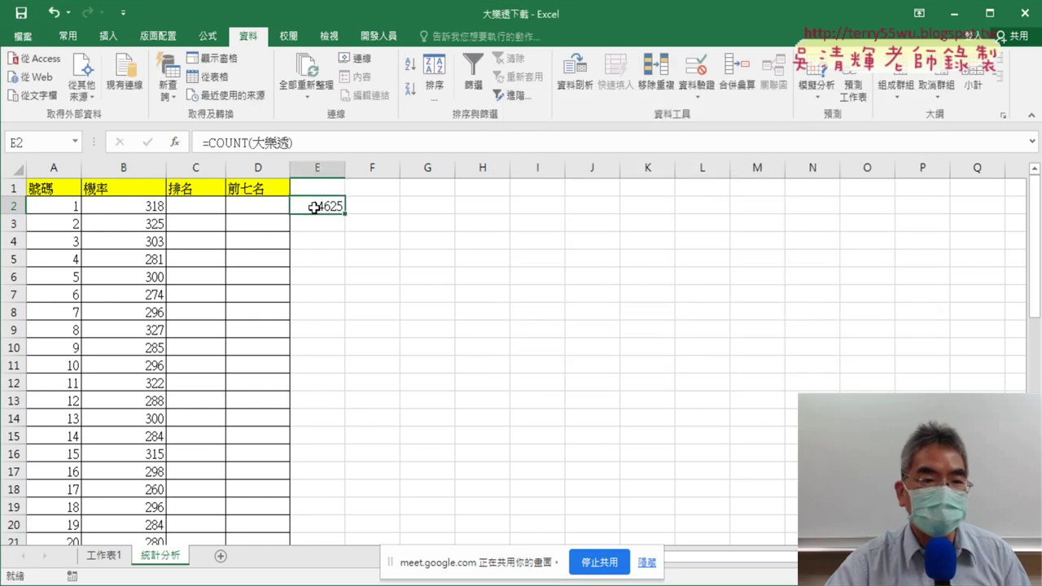
click(139, 207)
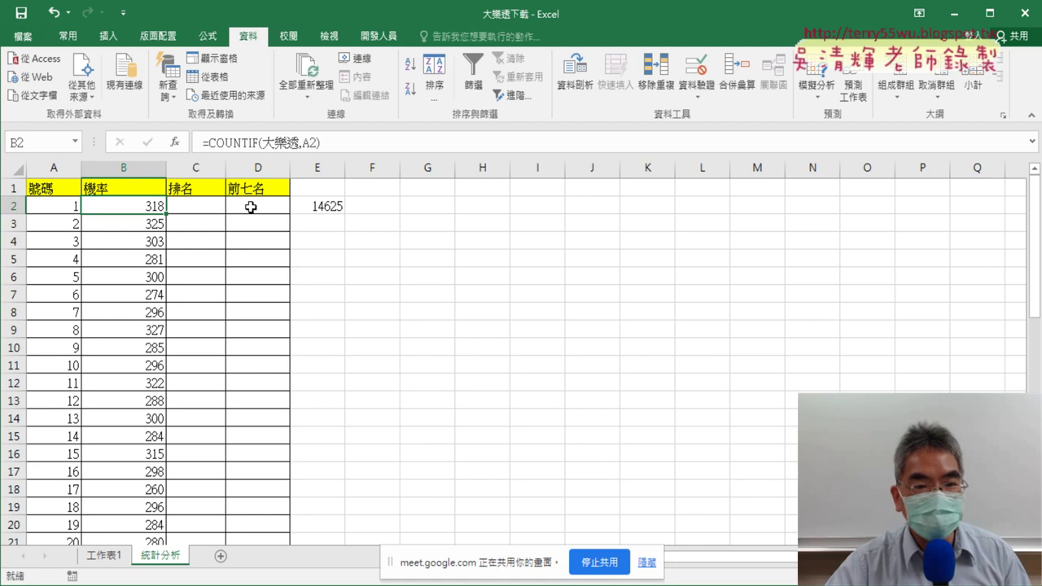
click(330, 207)
click(139, 207)
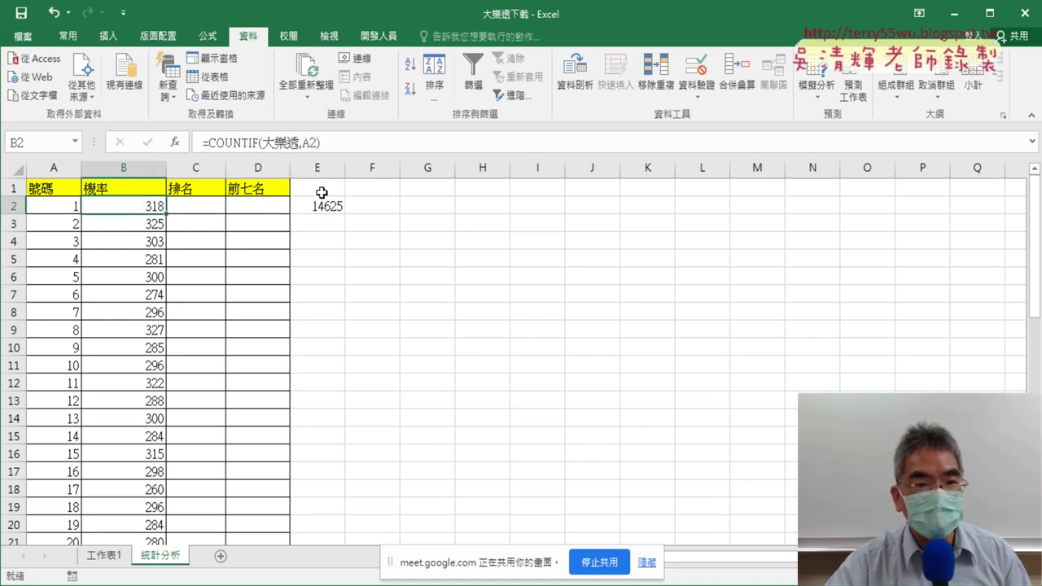
- Change B2 to =COUNTIF(大樂透,A2)/COUNT(大樂透), giving 0.02174359
click(334, 143)
text(/)
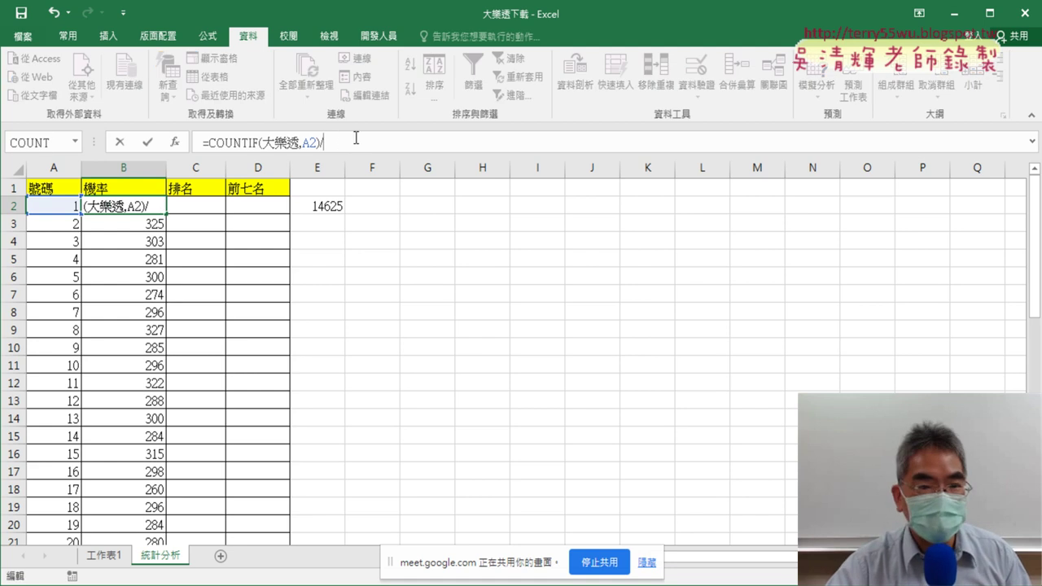
drag(210, 143, 298, 143)
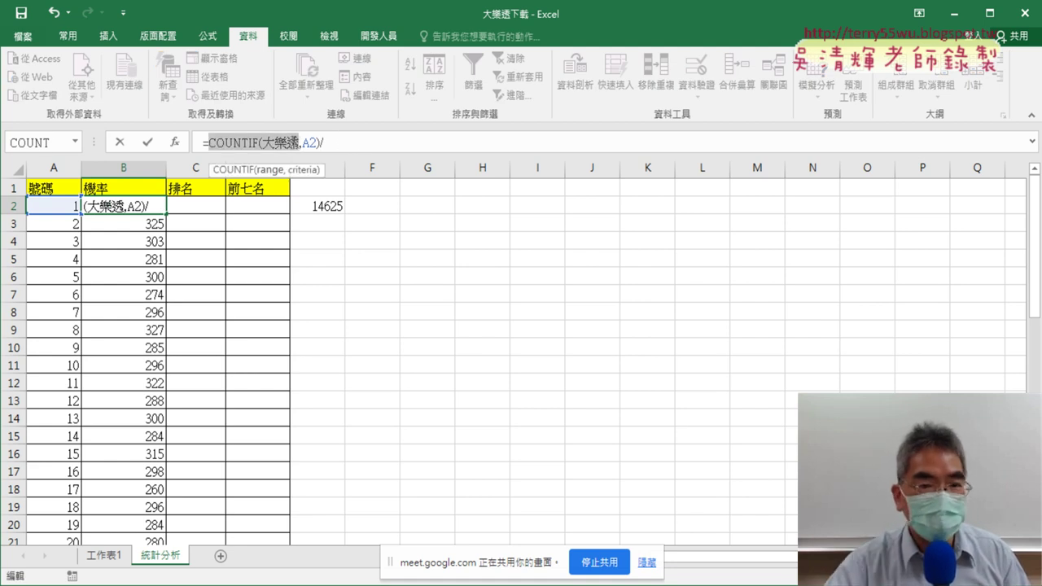
key(ctrl+c)
click(355, 143)
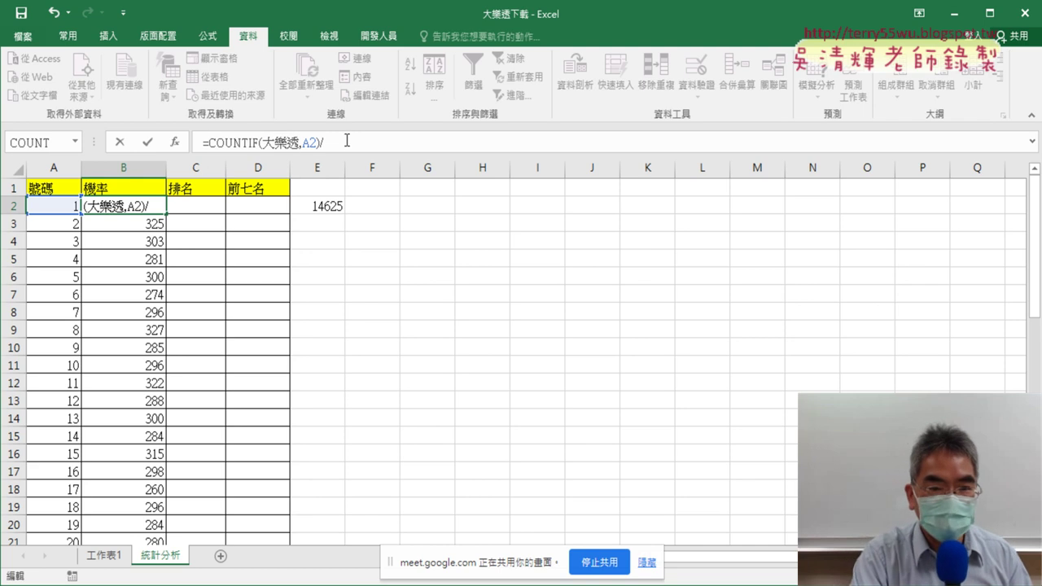
key(ctrl+v)
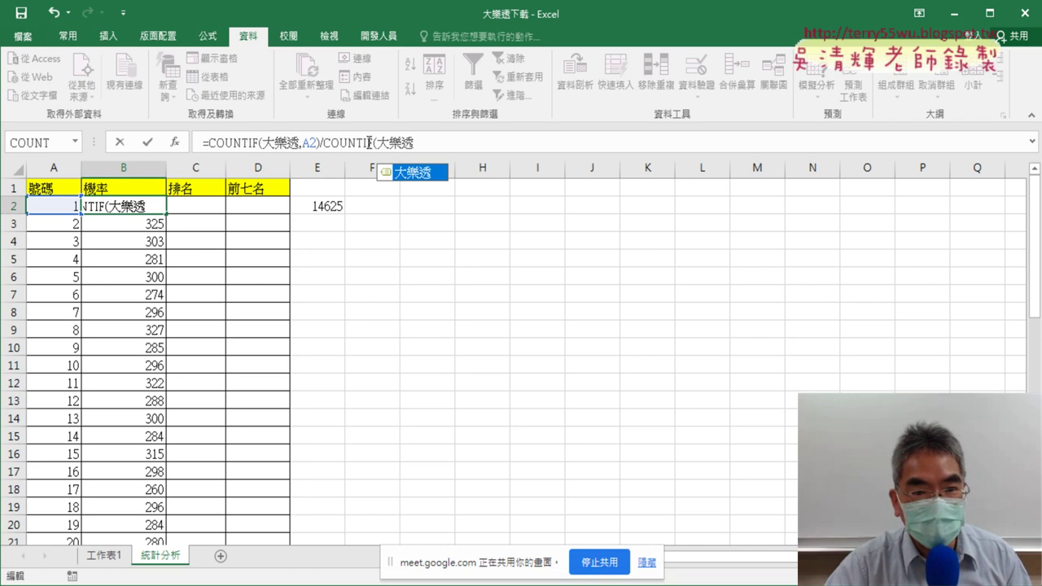
click(364, 144)
key(Delete)
key(Delete)
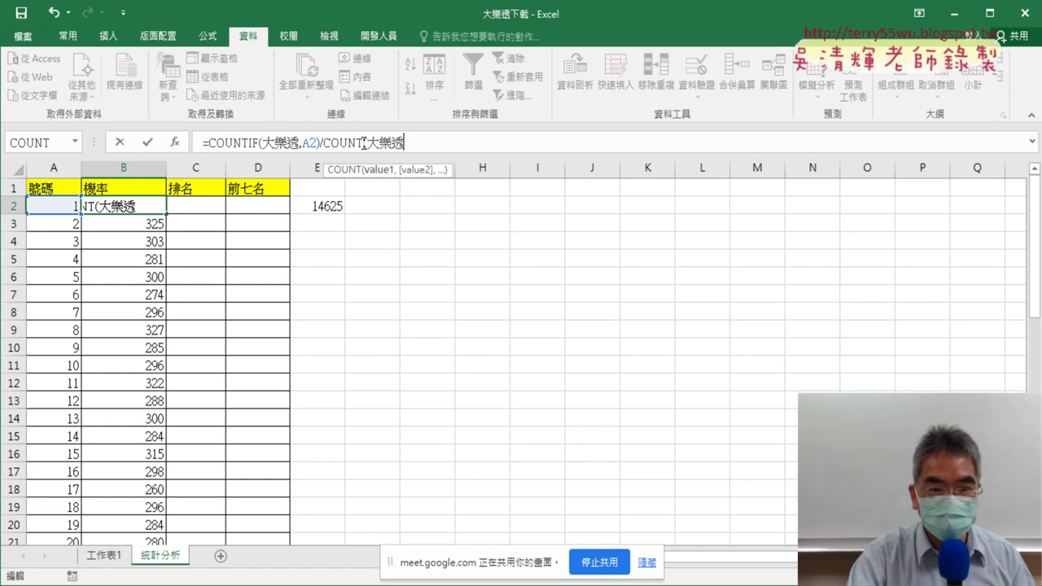
text())
click(147, 143)
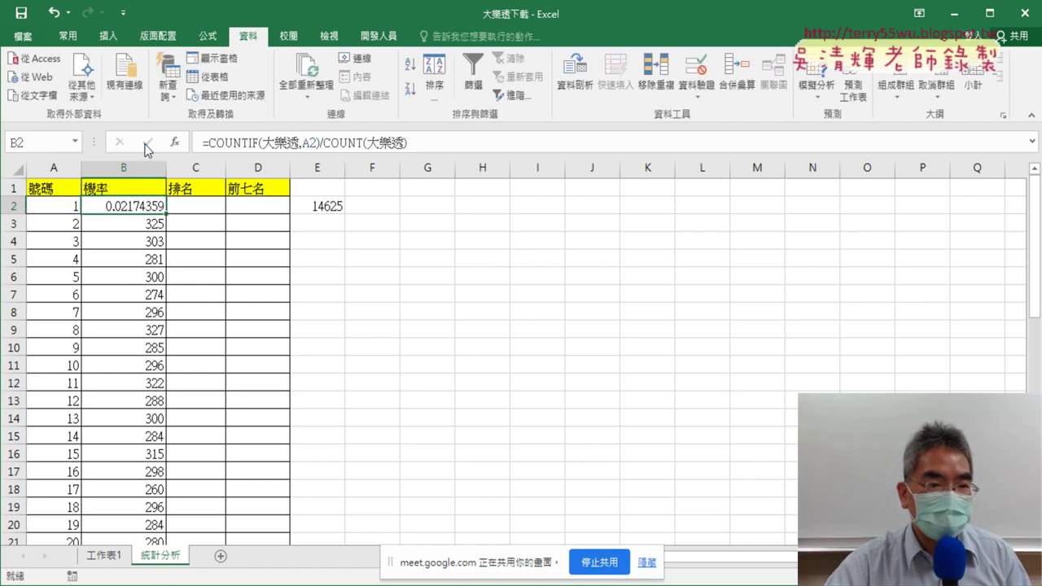
double_click(166, 216)
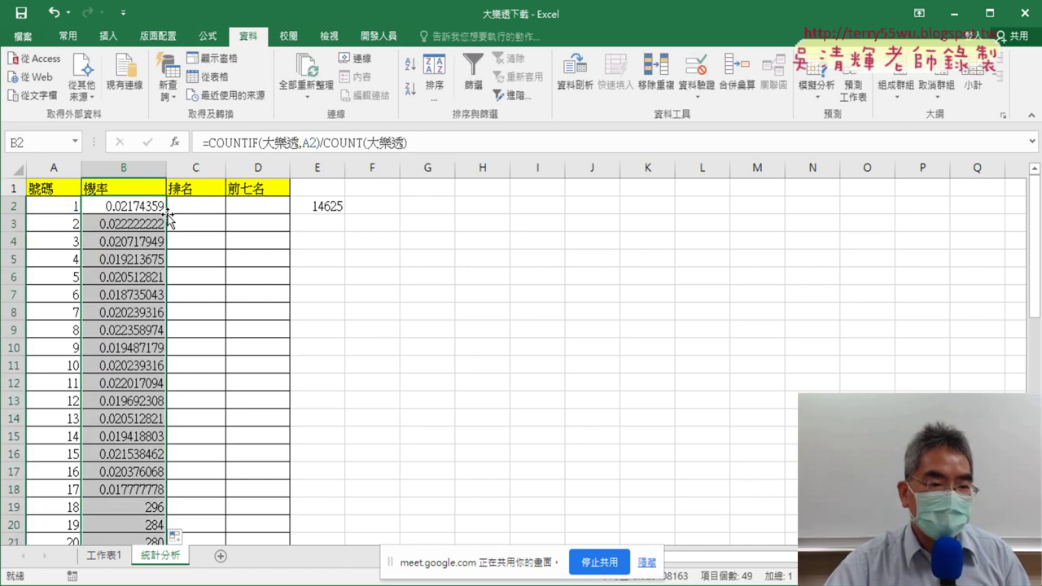
click(158, 210)
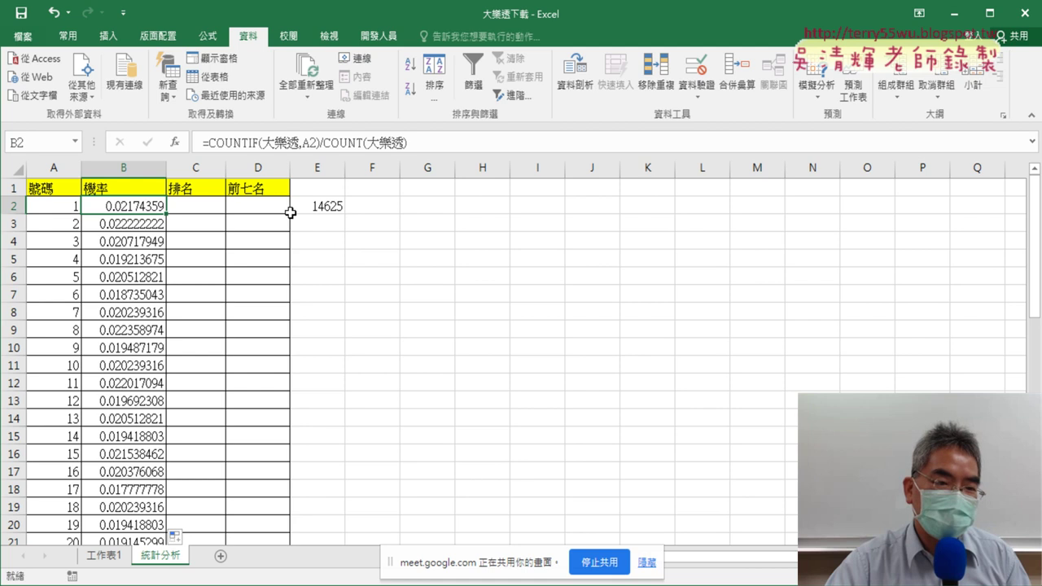
click(67, 36)
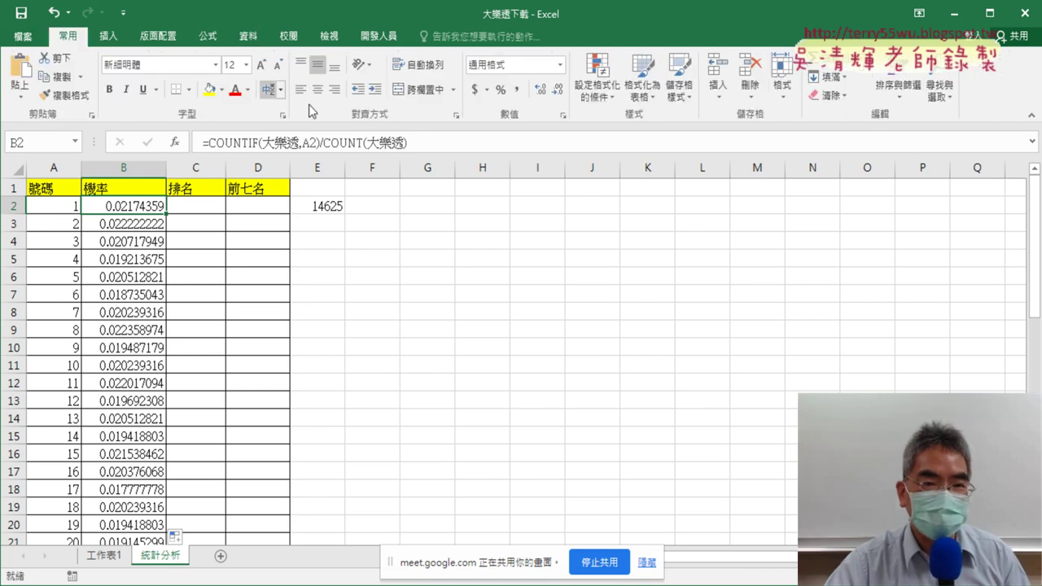
click(559, 92)
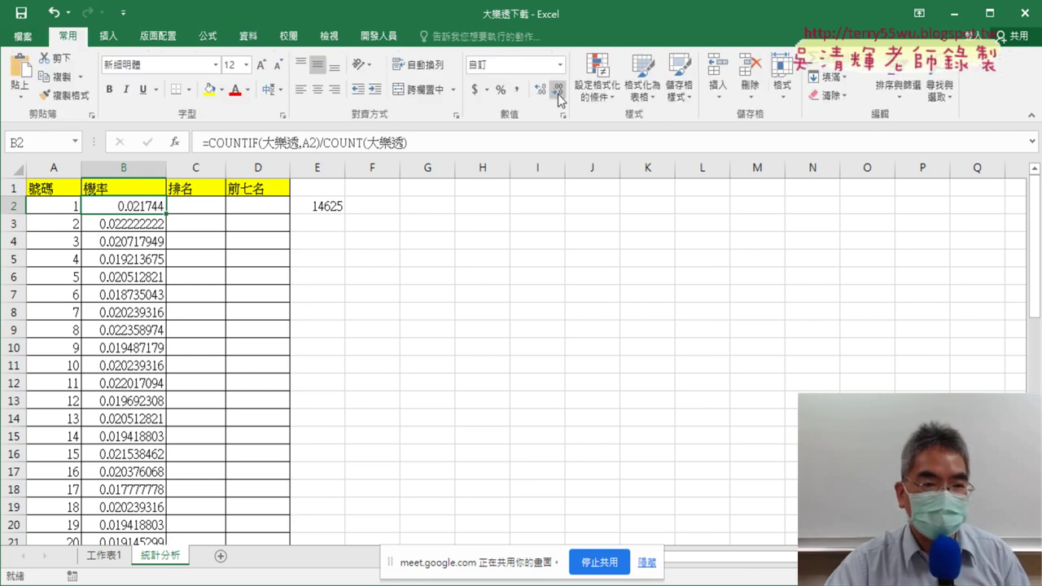
click(558, 91)
click(558, 91)
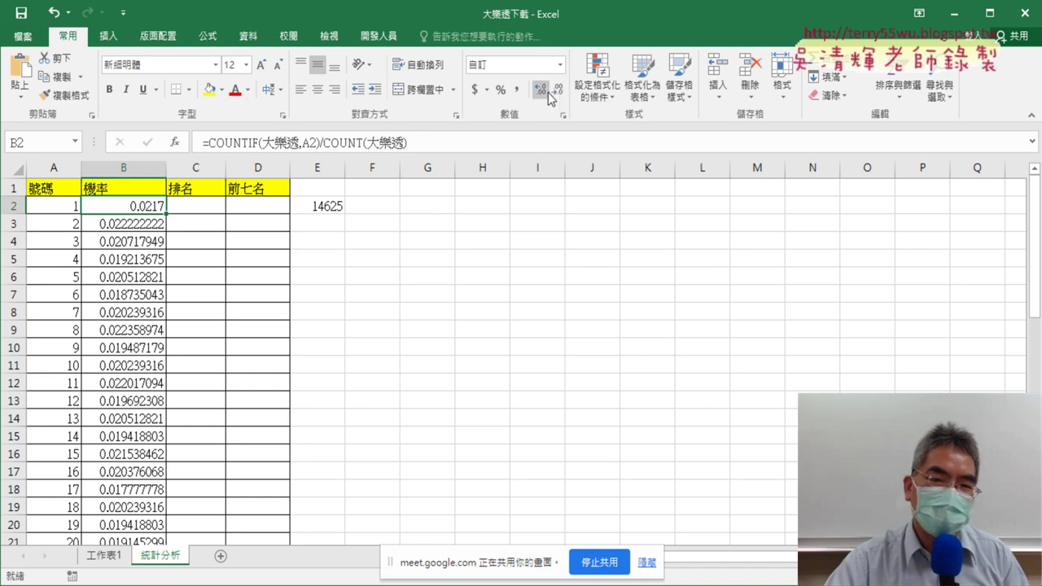
click(501, 91)
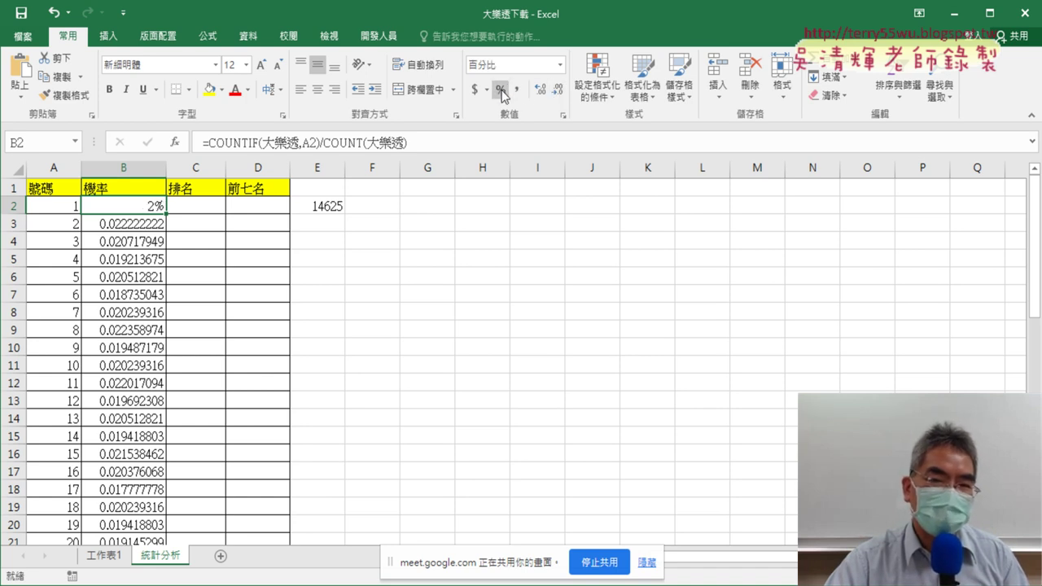
click(540, 91)
click(539, 91)
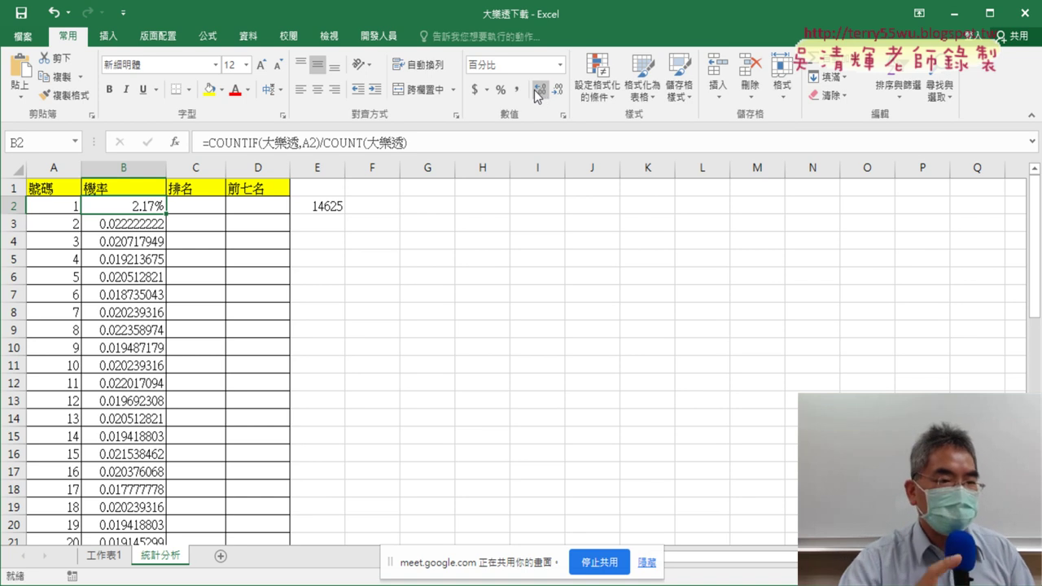
double_click(168, 214)
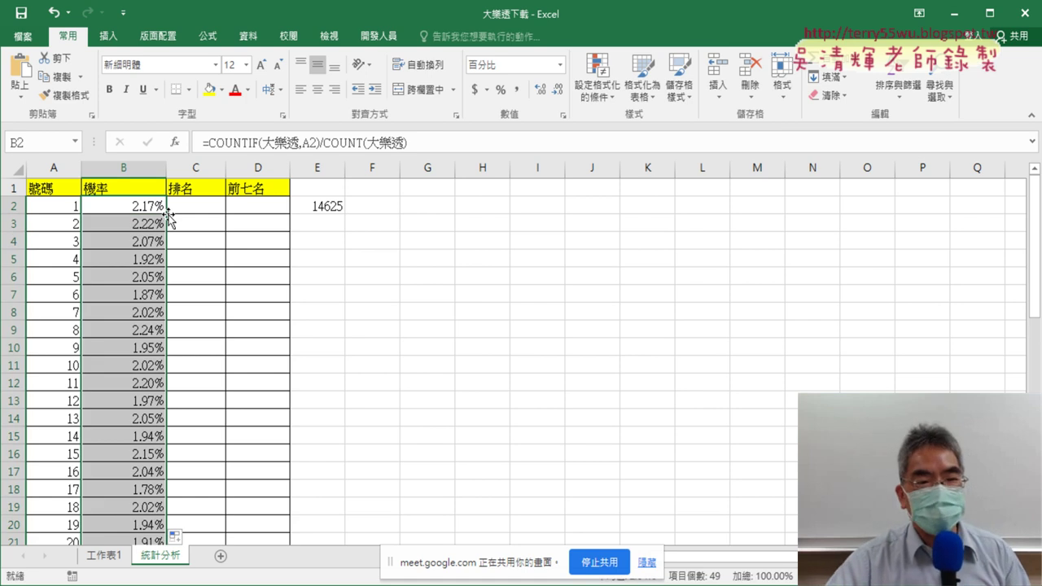
click(143, 209)
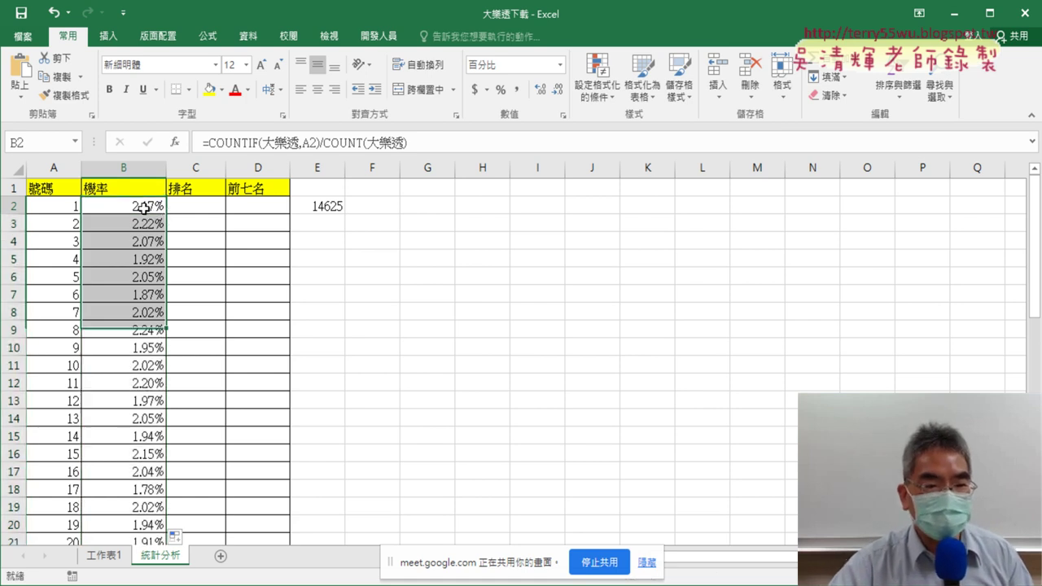
click(204, 207)
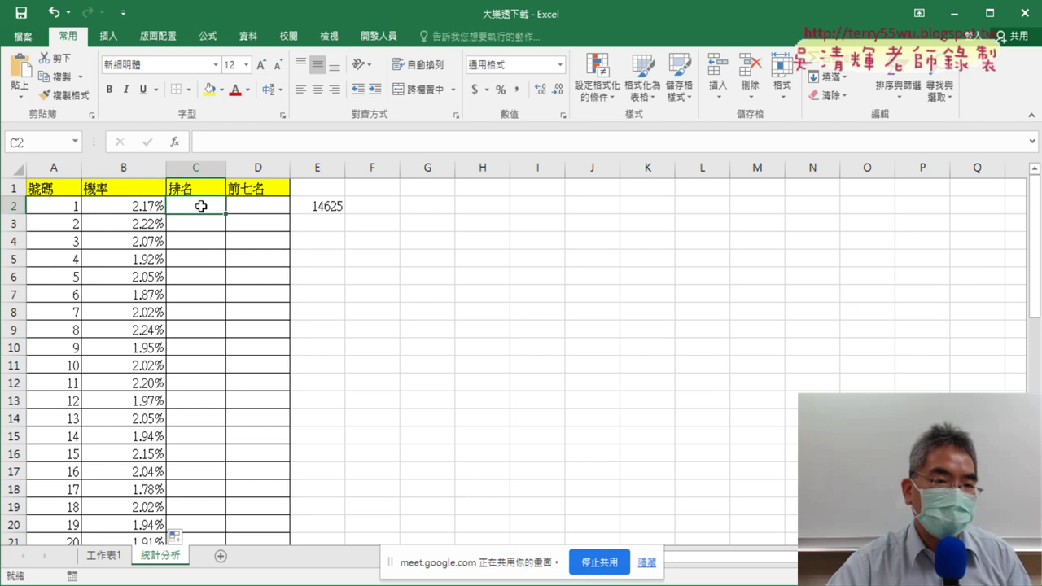
click(255, 207)
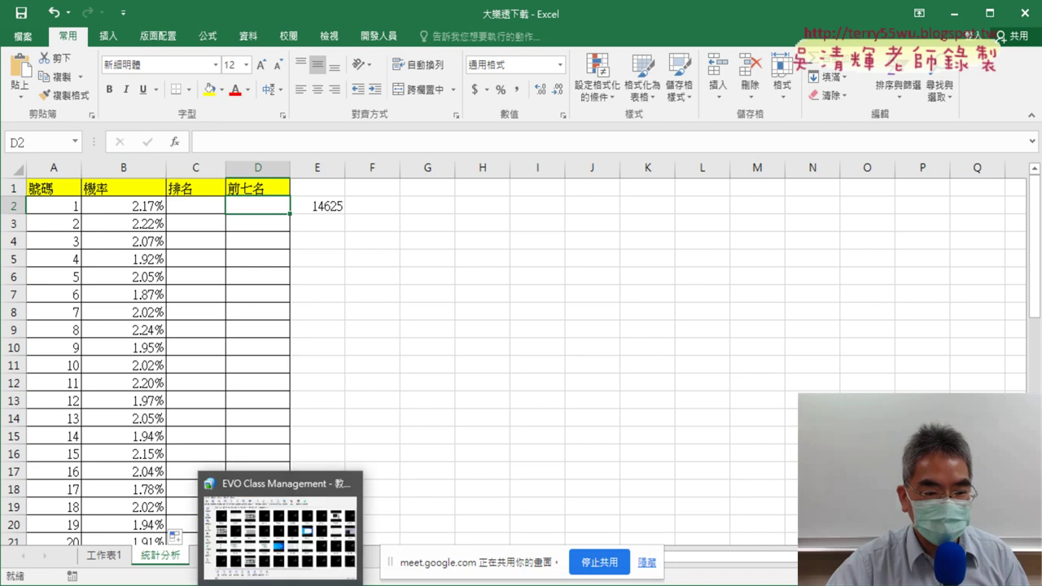
click(297, 478)
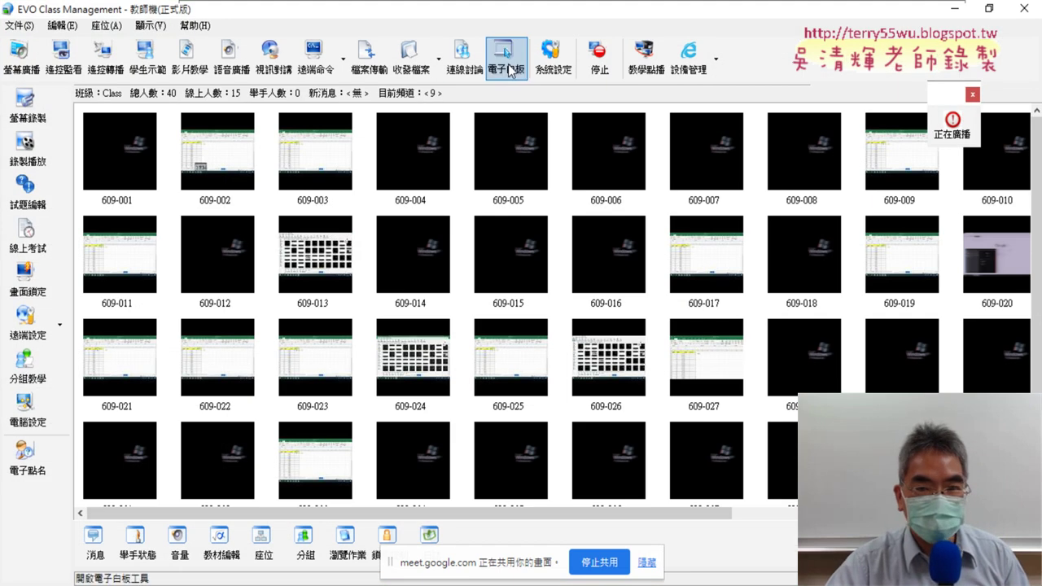
click(600, 61)
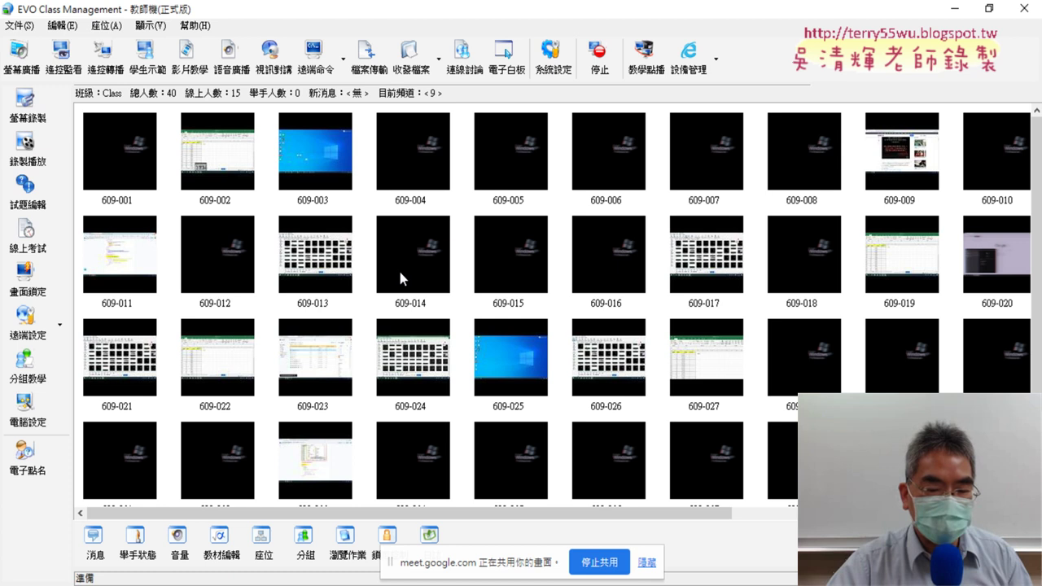
click(600, 562)
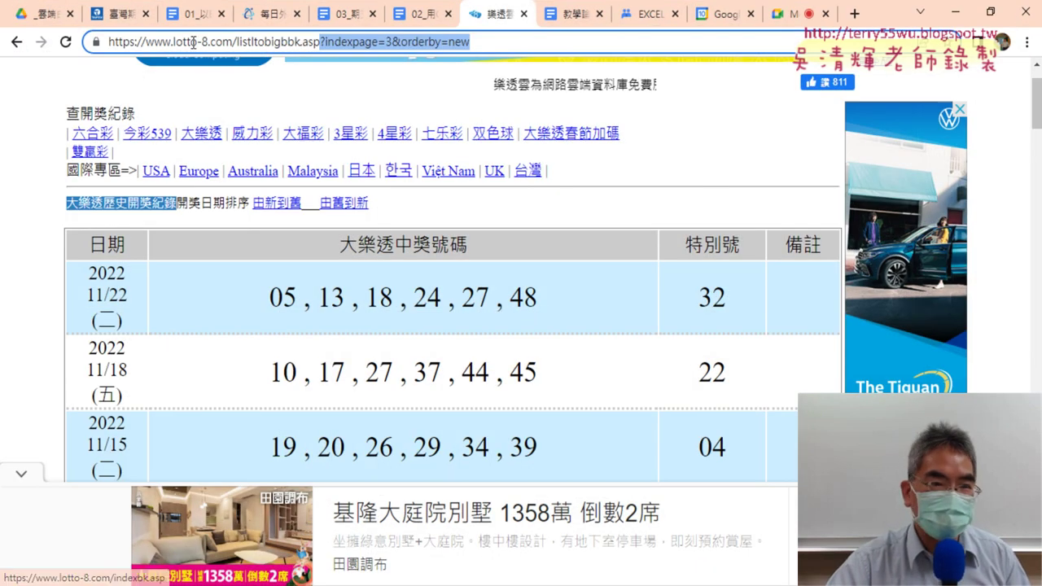
click(349, 18)
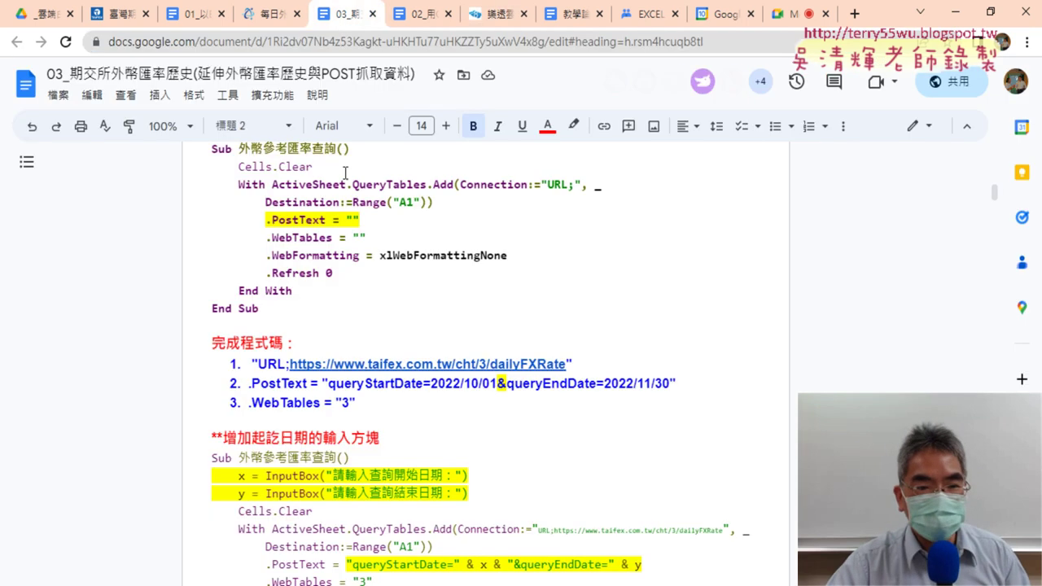
click(423, 18)
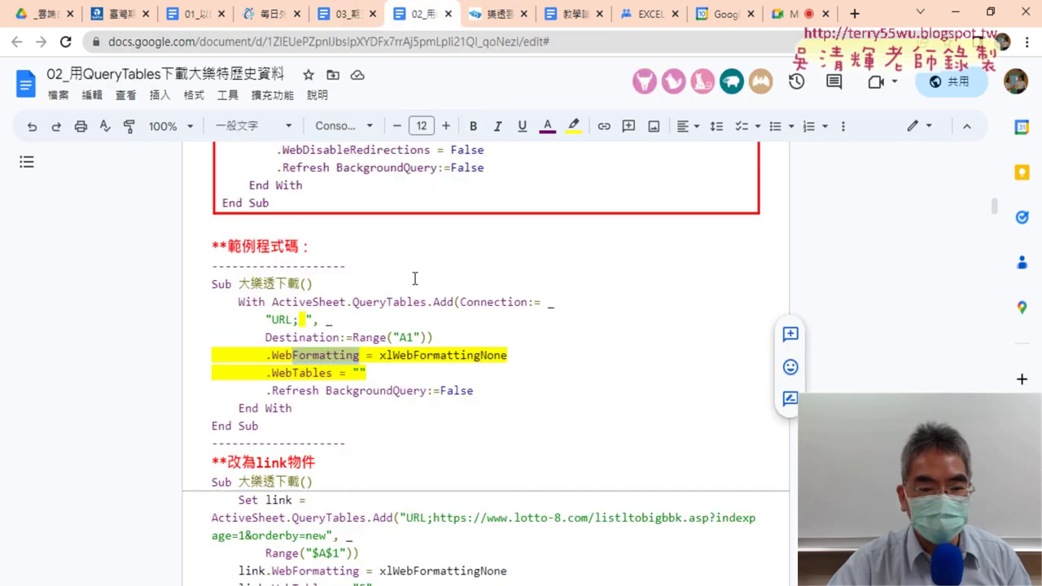
scroll(415, 277, down, 2)
scroll(415, 278, down, 2)
scroll(415, 278, down, 1)
scroll(415, 278, down, 2)
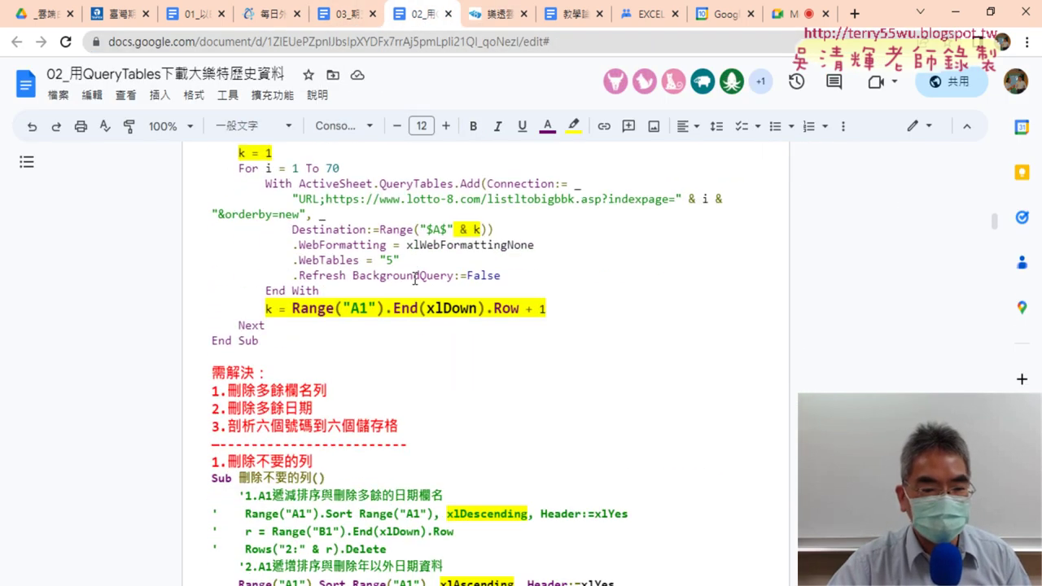
scroll(415, 279, up, 1)
scroll(415, 278, up, 2)
scroll(414, 280, down, 3)
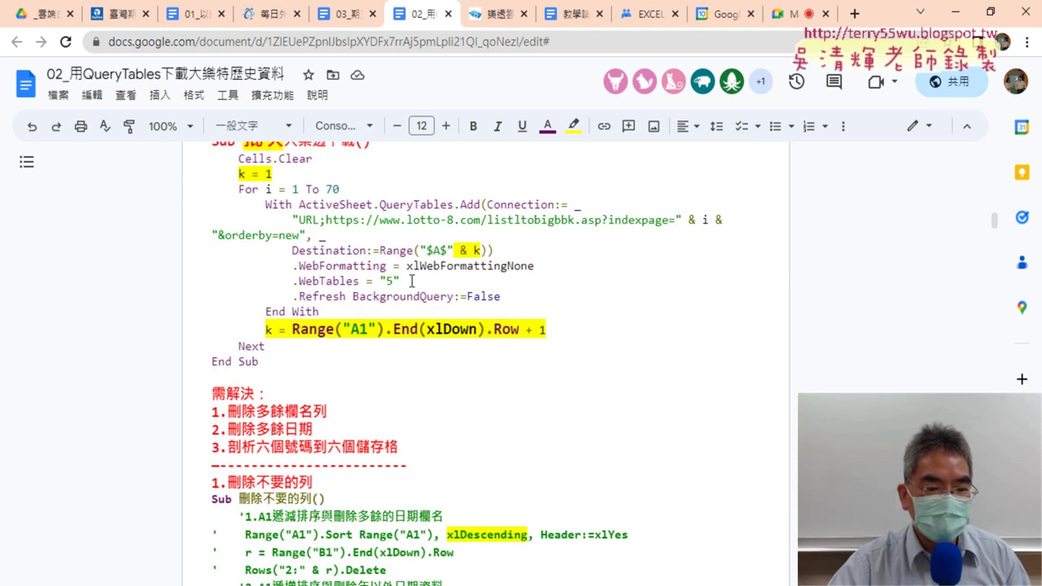
scroll(411, 281, down, 1)
scroll(411, 281, up, 2)
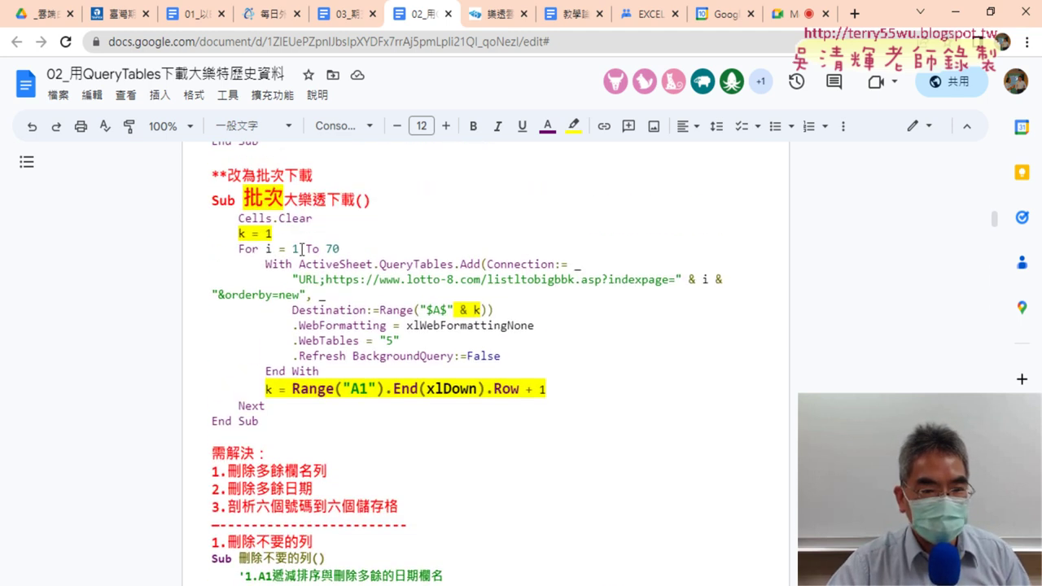
drag(211, 199, 364, 422)
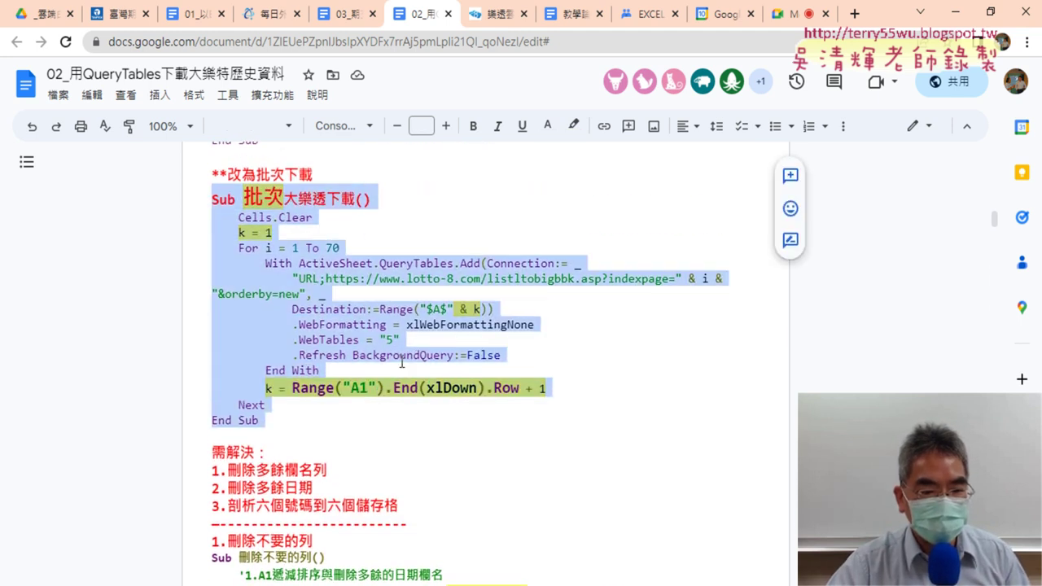
scroll(401, 362, down, 4)
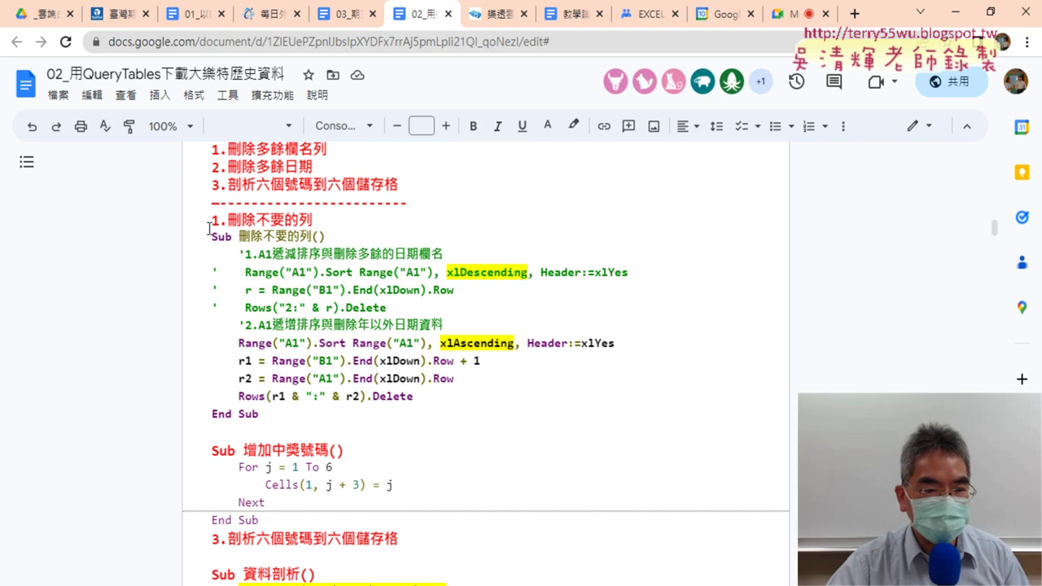
drag(210, 234, 262, 415)
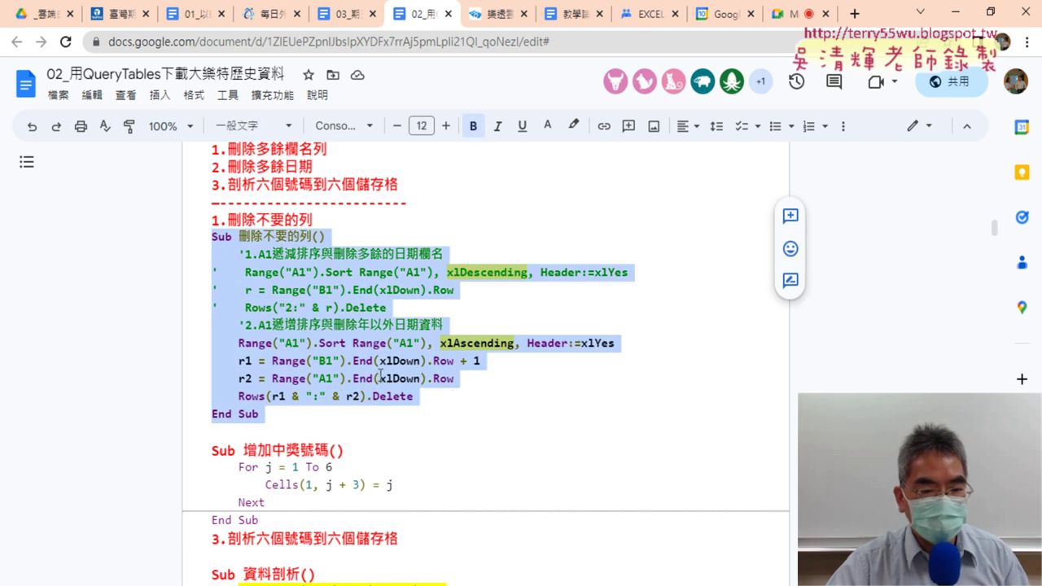
scroll(270, 269, down, 3)
drag(211, 209, 315, 272)
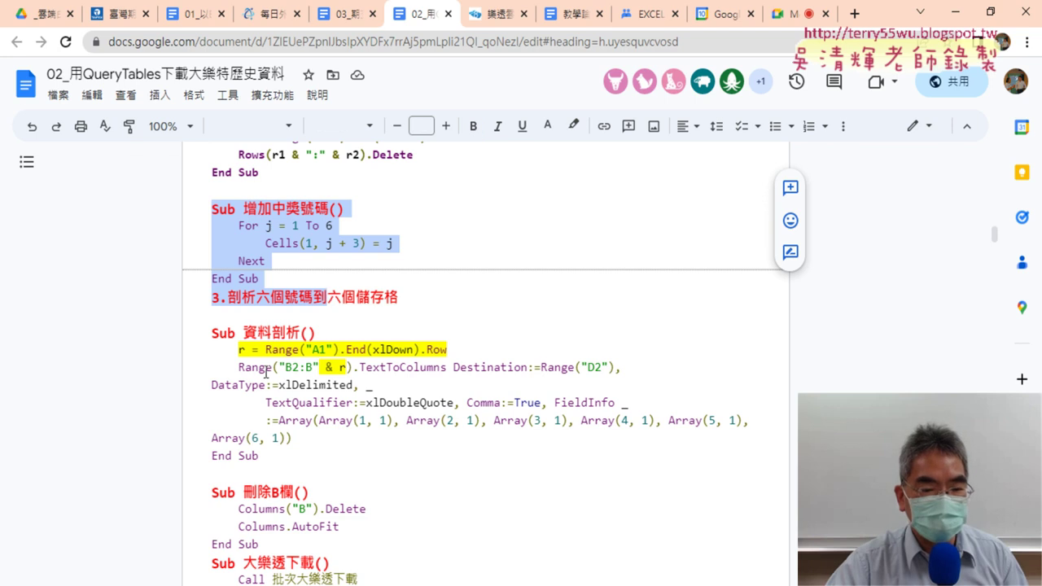
click(266, 367)
scroll(266, 367, down, 4)
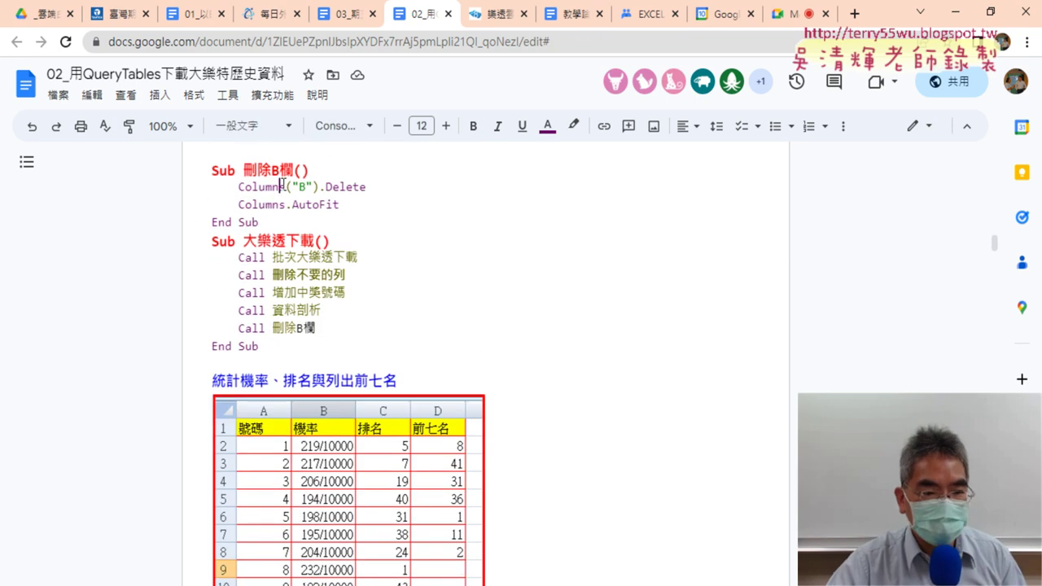
drag(259, 345, 204, 240)
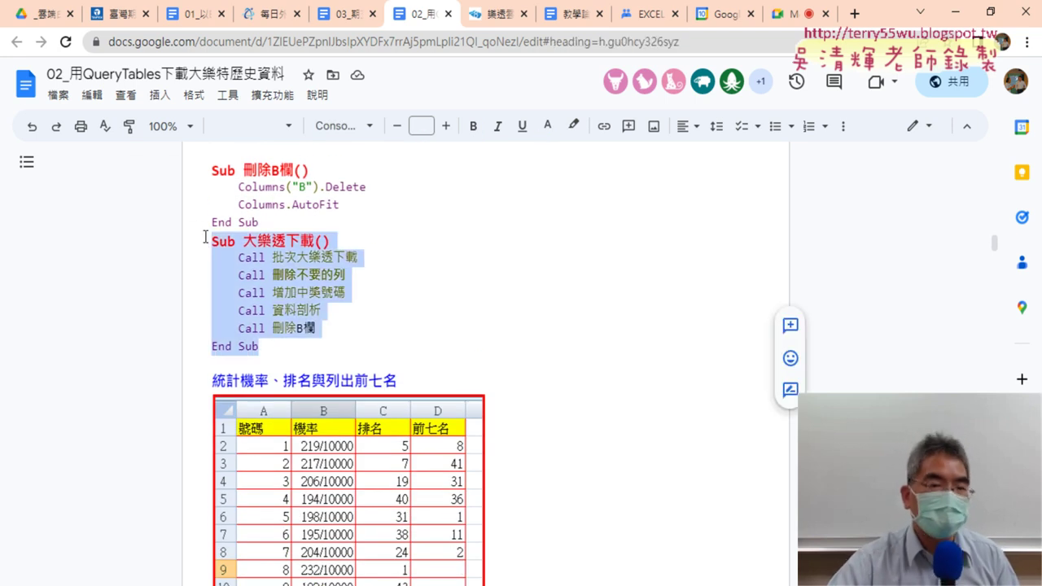